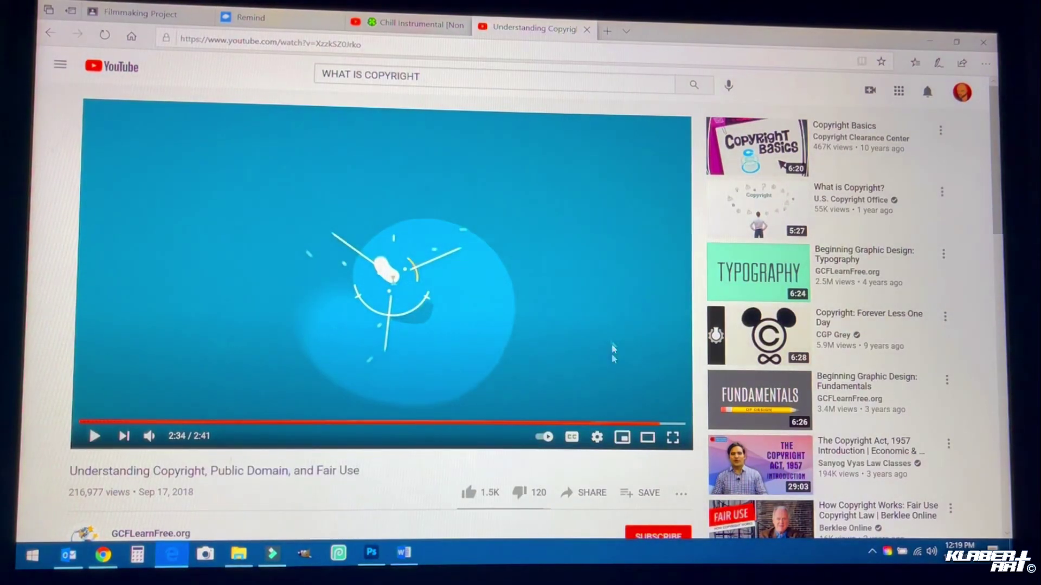
Step: Rewind the Understanding Copyright video to the beginning, play it until 0:17 and pause it
left_click_drag(659, 422, 77, 429)
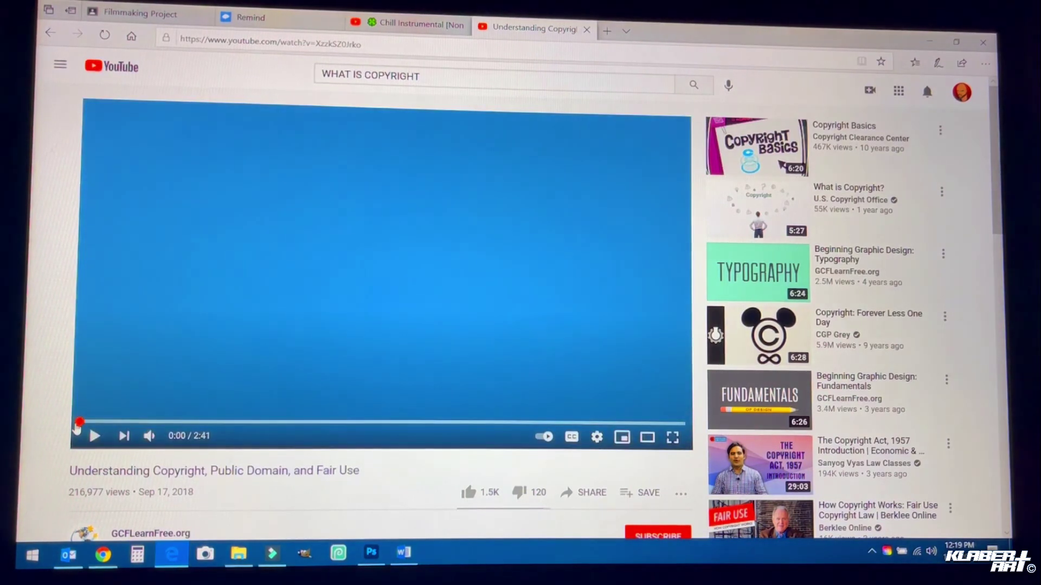
left_click(93, 436)
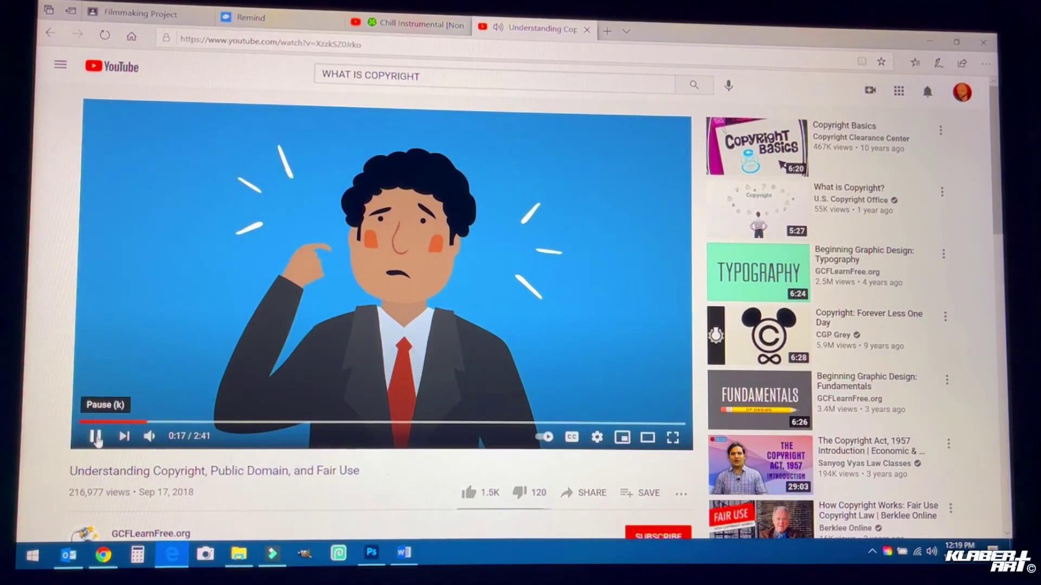
left_click(95, 437)
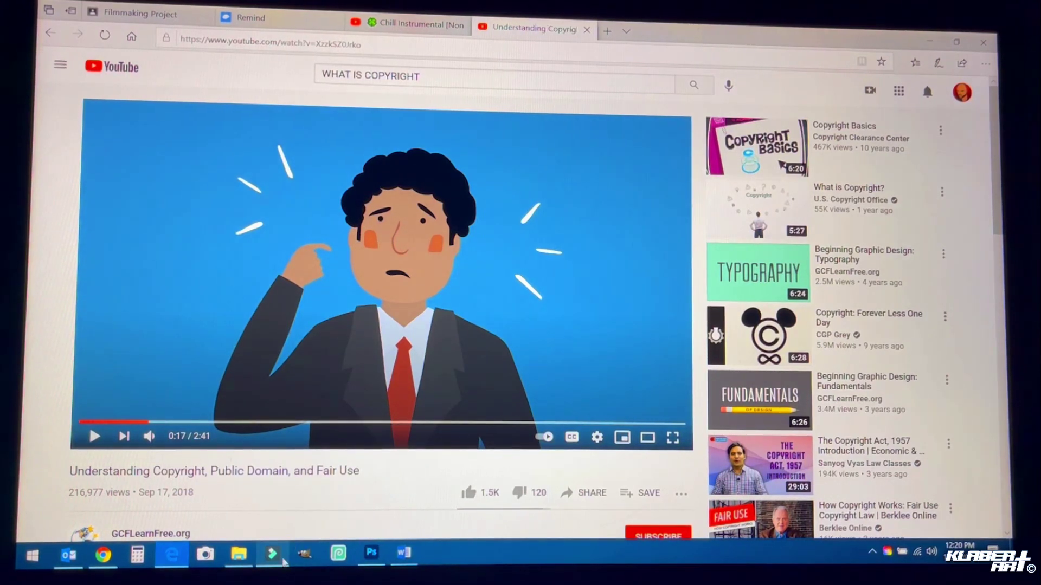
Step: Switch to Filmora9, bring up its running screen recorder, stop the recording and close the recorder window
left_click(282, 559)
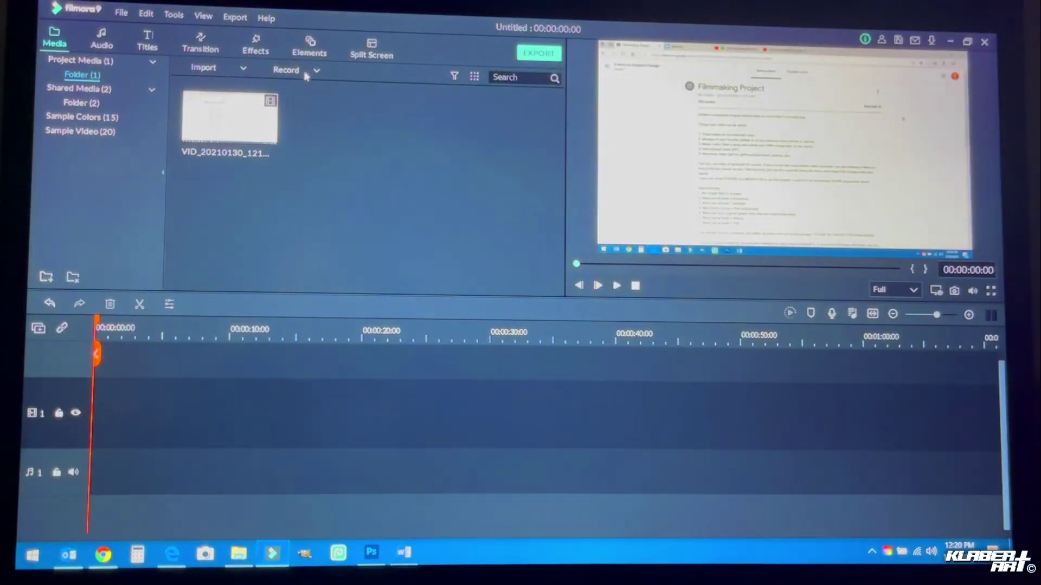
left_click(306, 76)
left_click(425, 122)
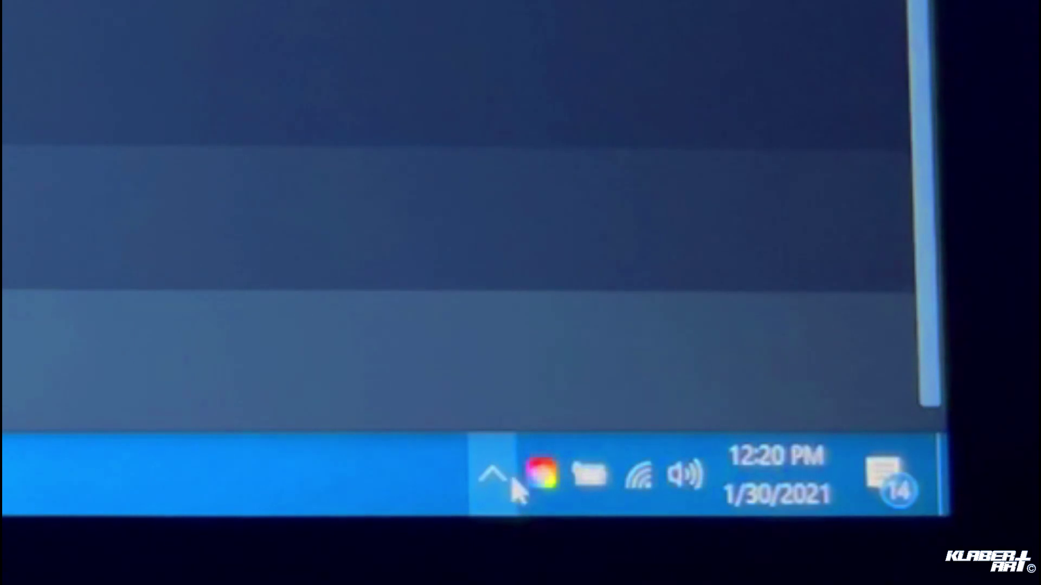
left_click(505, 484)
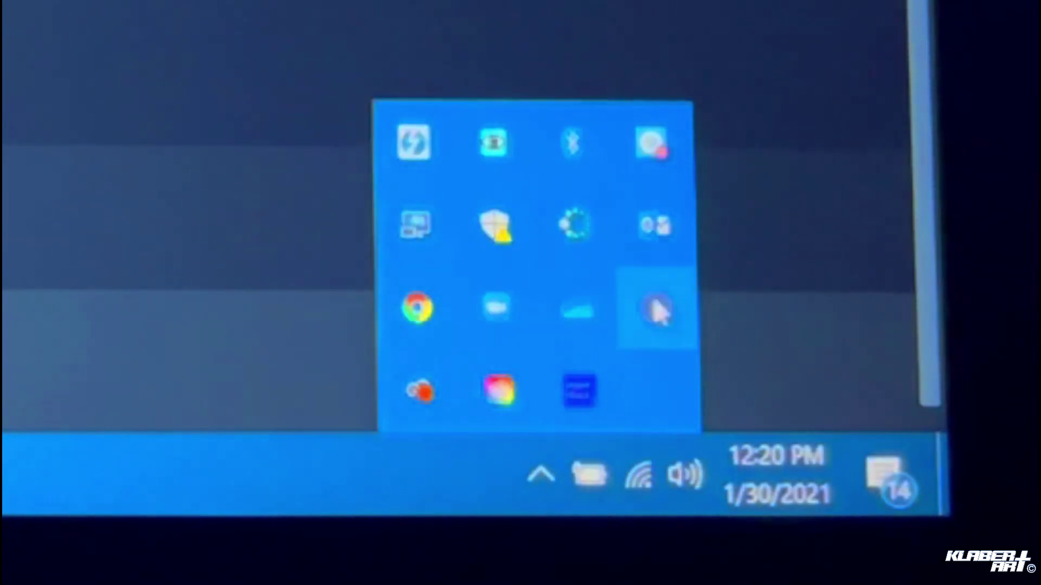
right_click(678, 322)
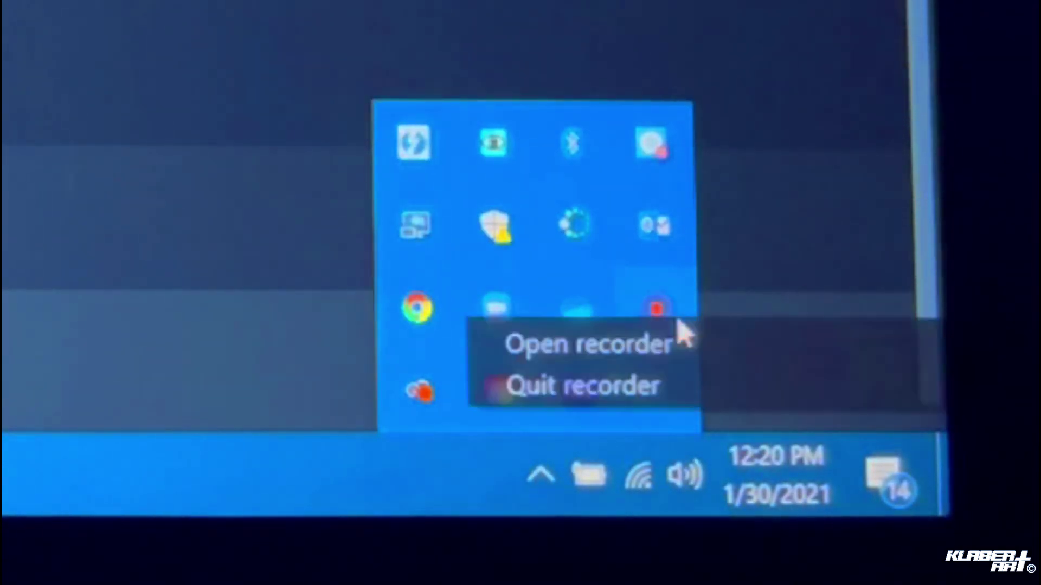
left_click(693, 350)
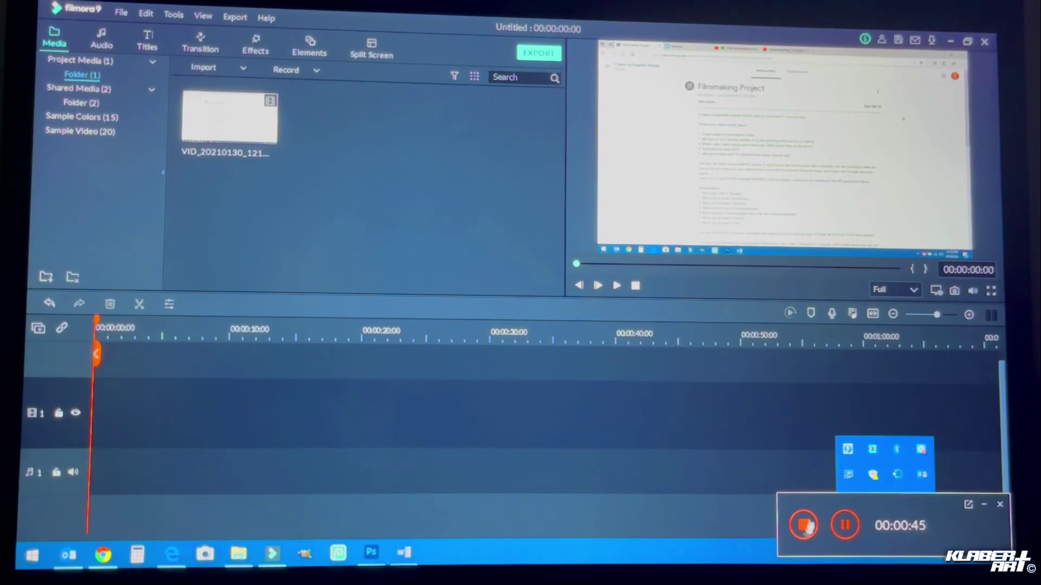
left_click(806, 530)
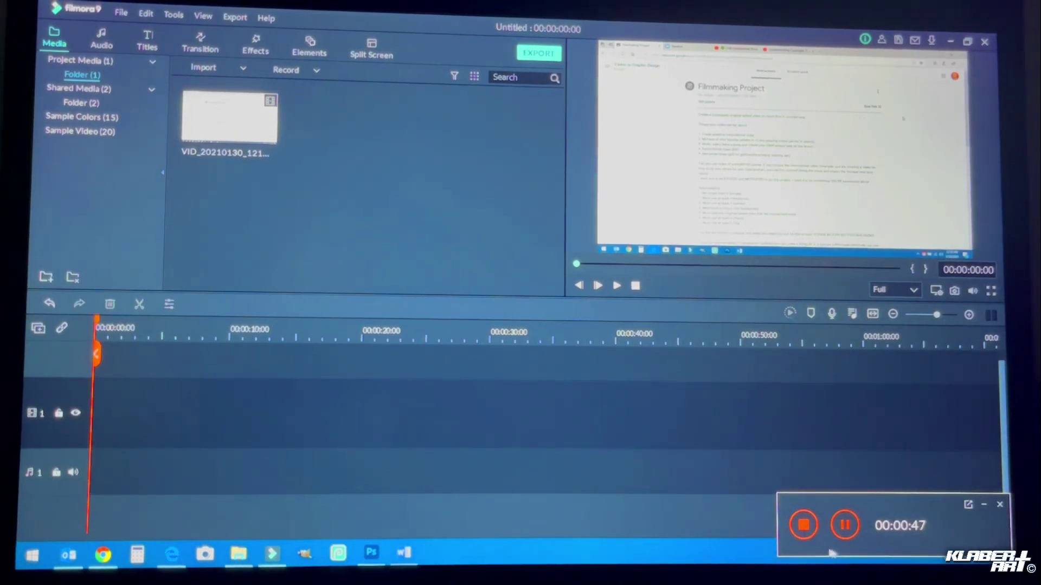
left_click(804, 526)
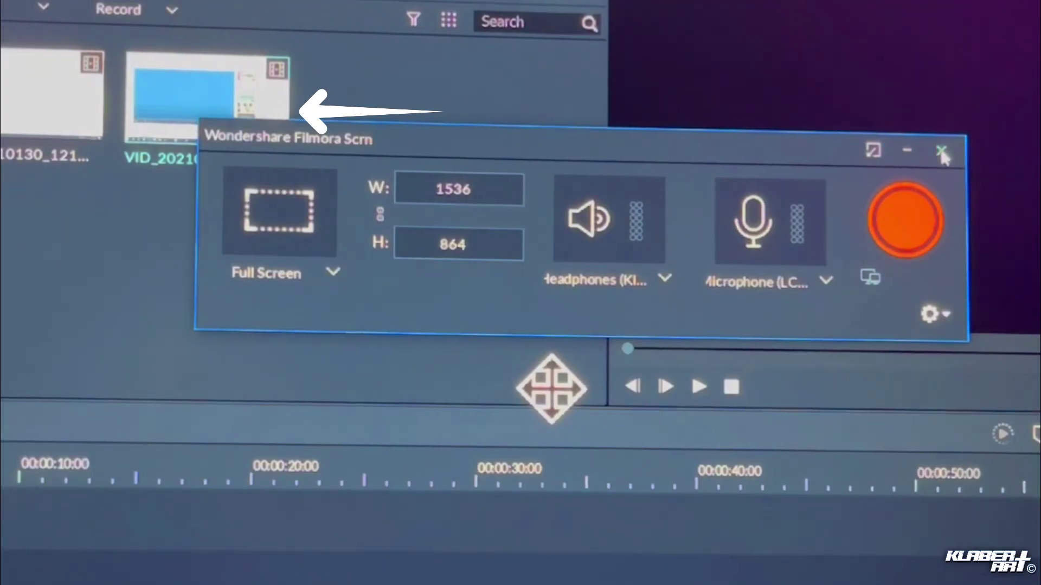
left_click(941, 152)
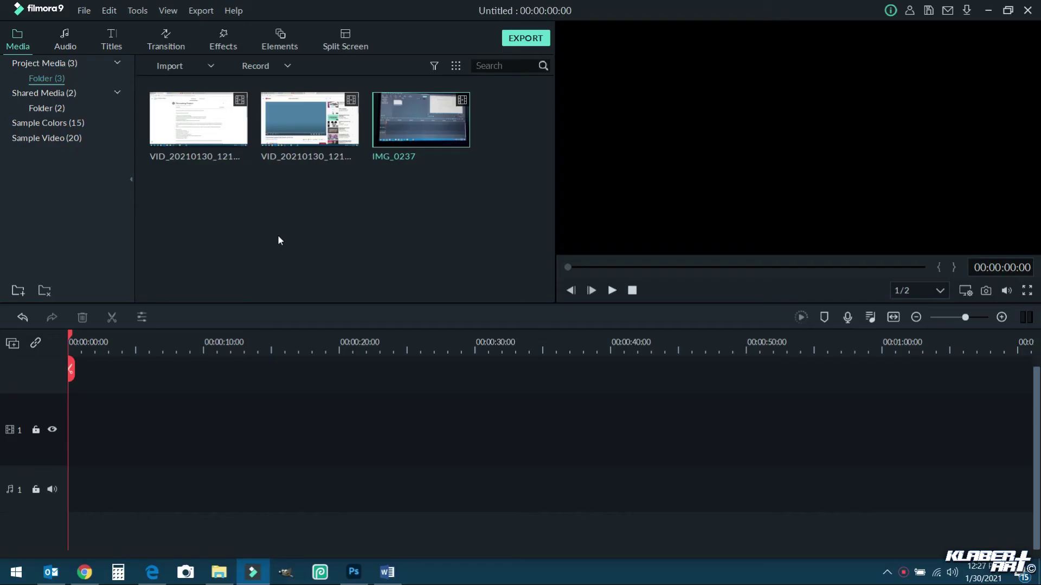
Step: Place the YouTube screen recording at the start of video track 1, keeping the 1920 x 1080 25fps project settings, and preview it
left_click(330, 130)
left_click_drag(329, 130, 77, 461)
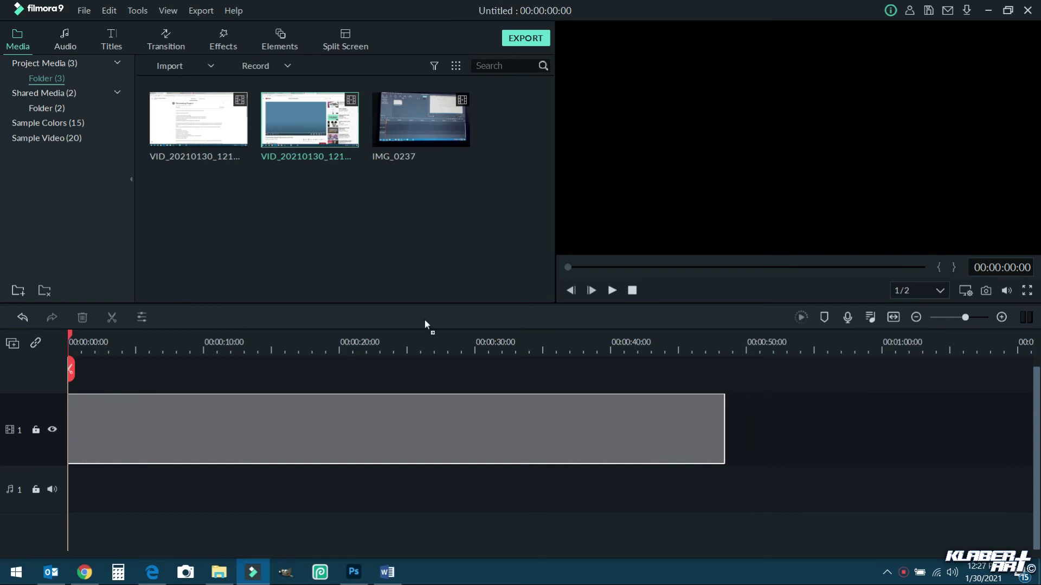
left_click_drag(425, 324, 428, 323)
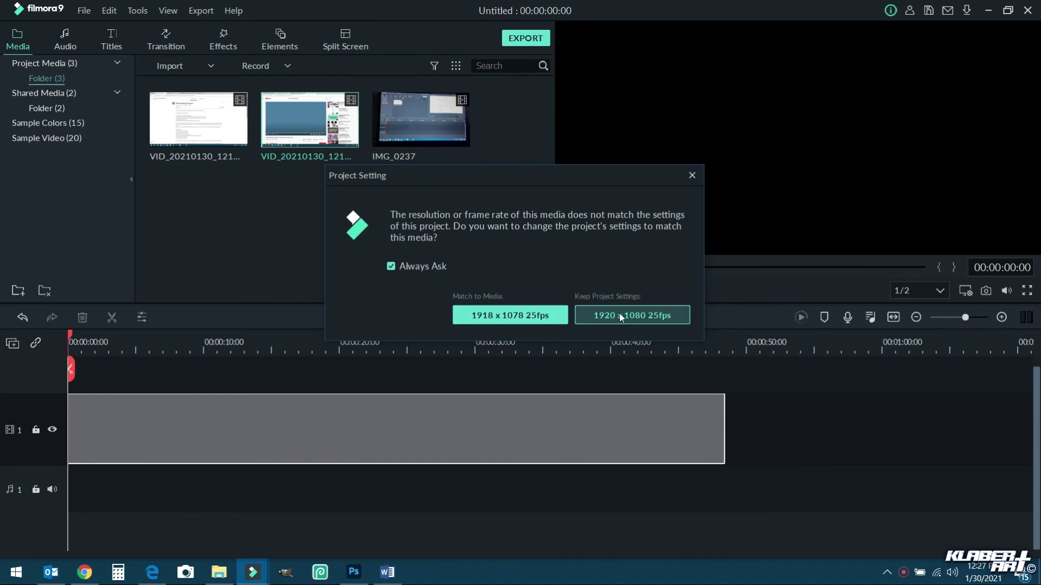
left_click(650, 319)
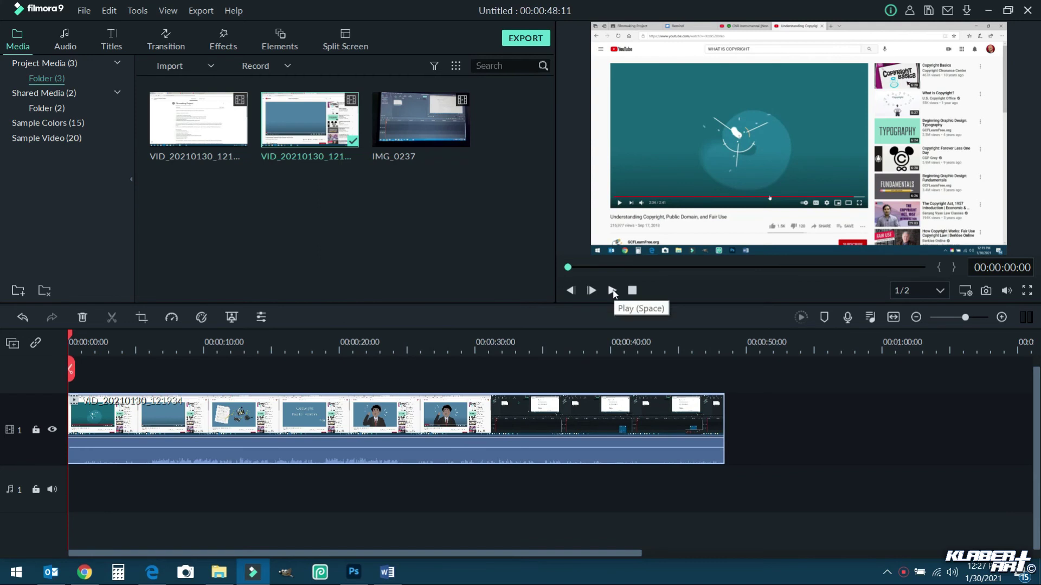
left_click(613, 291)
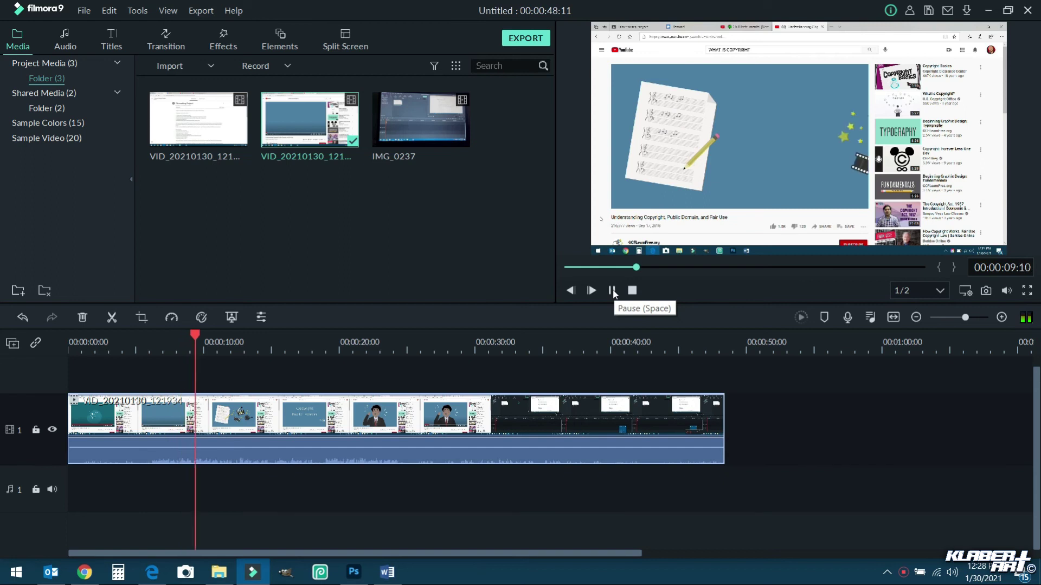
left_click(613, 292)
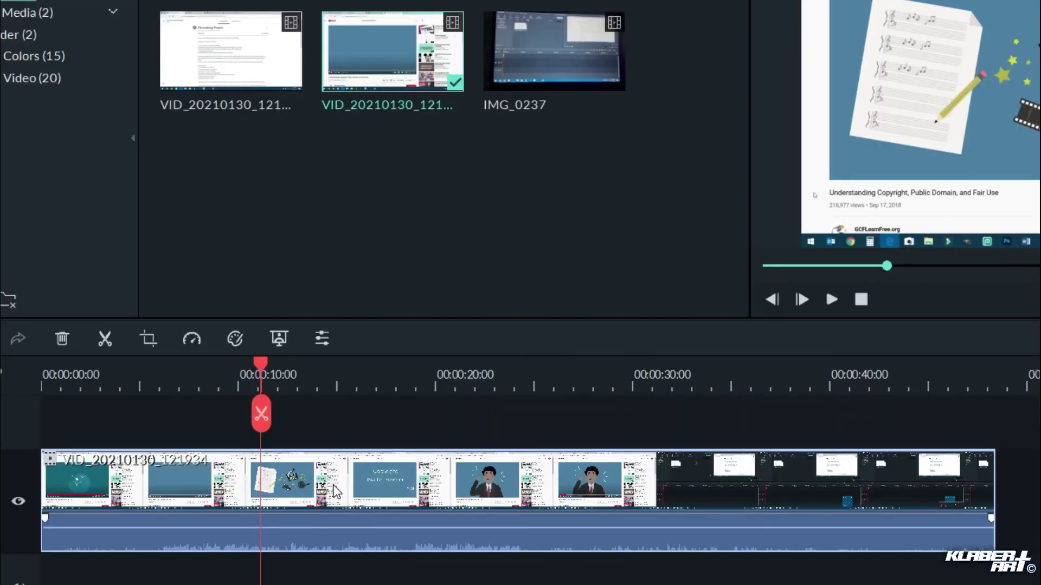
Step: Crop the timeline clip to the YouTube player's picture area, about 1154 x 649 in the original ratio
right_click(335, 491)
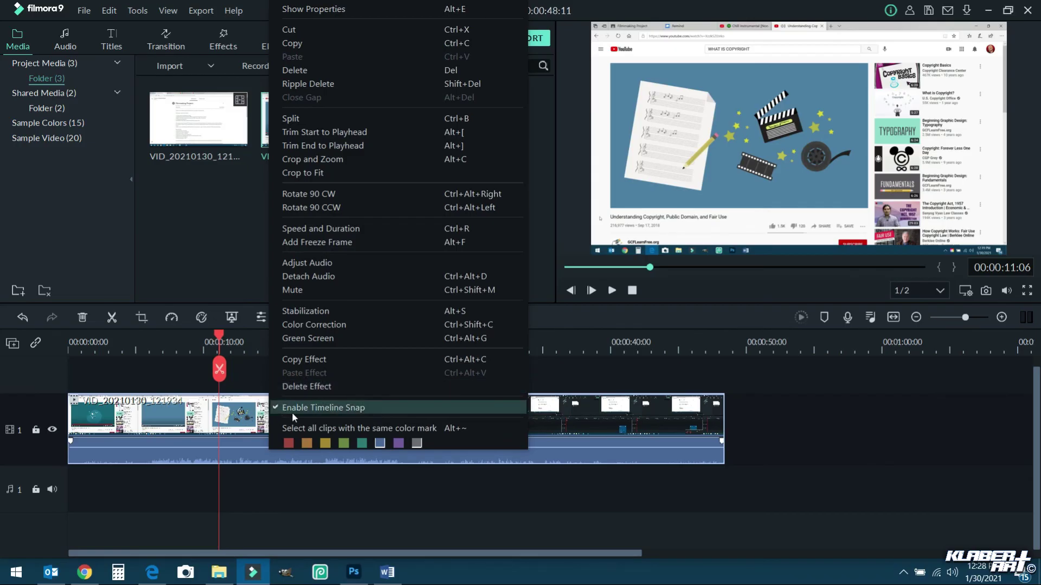
left_click(337, 160)
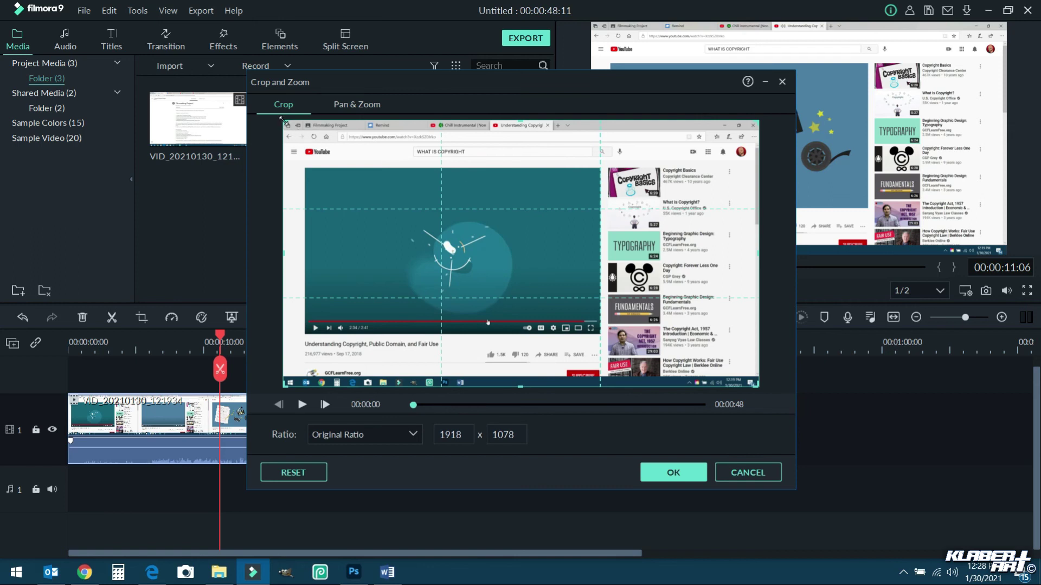
left_click_drag(281, 119, 373, 204)
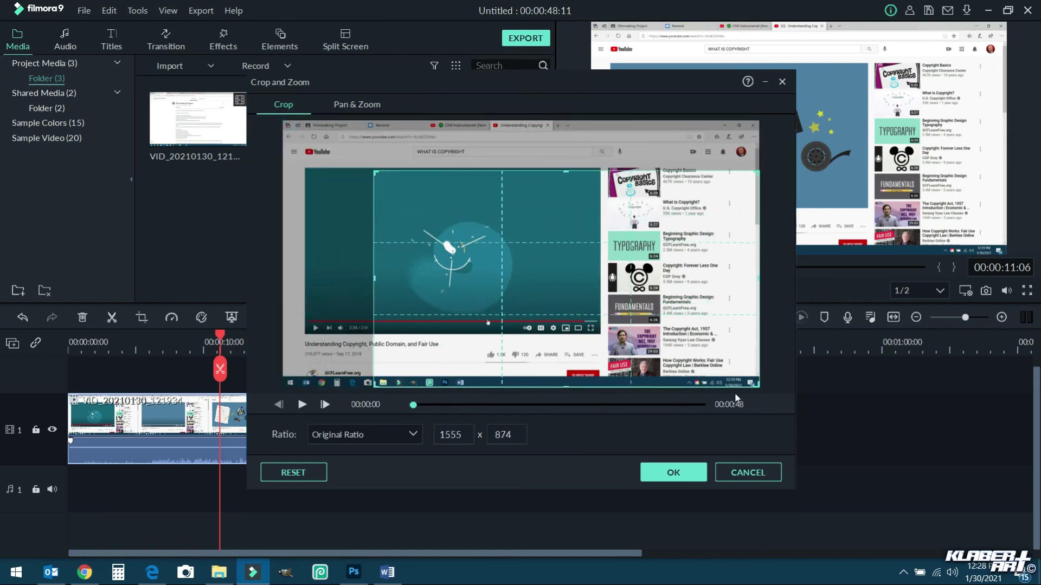
left_click_drag(755, 386, 662, 351)
left_click_drag(620, 291, 550, 285)
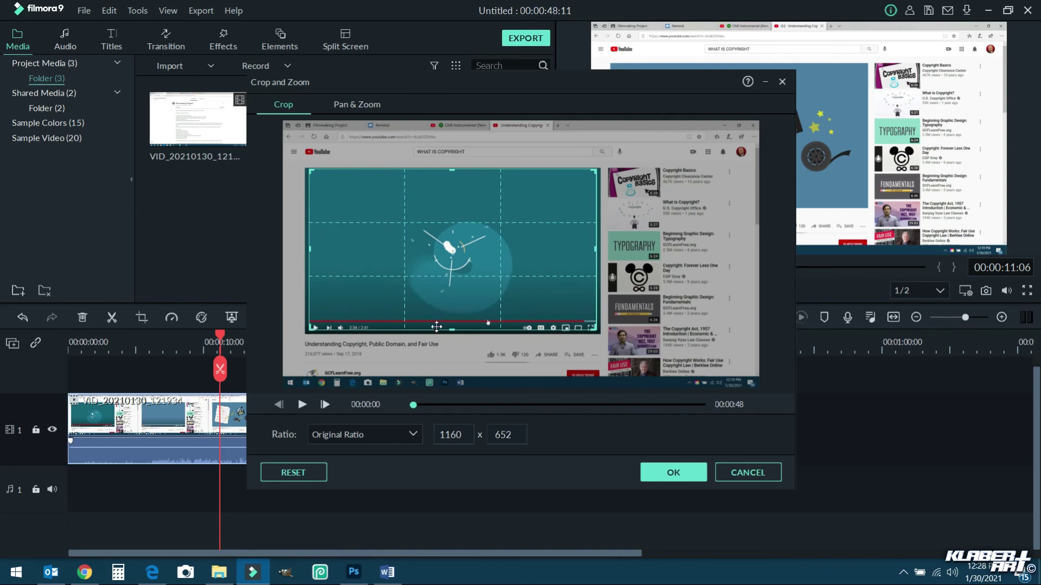
left_click_drag(309, 332, 313, 324)
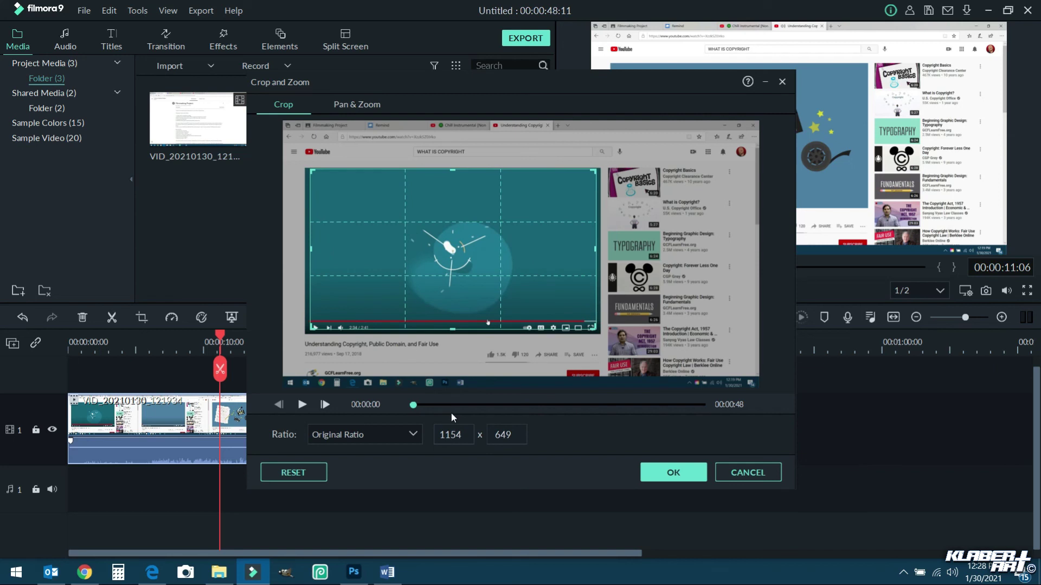
left_click(685, 473)
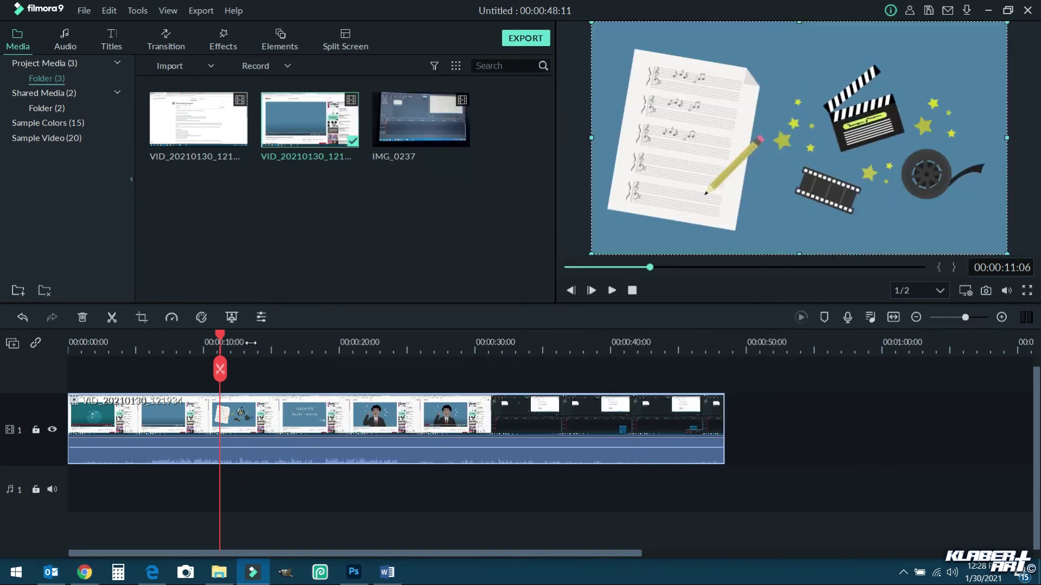
Step: Split the cropped clip at 00:00:07:00, just as the sheet music and pencil are shown
left_click_drag(216, 339, 11, 408)
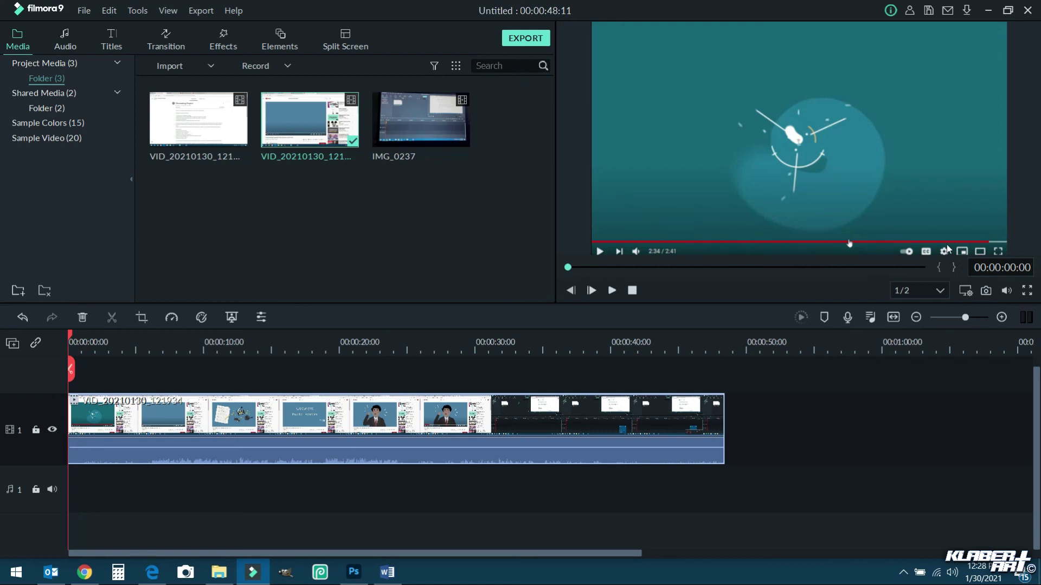
left_click_drag(70, 340, 163, 350)
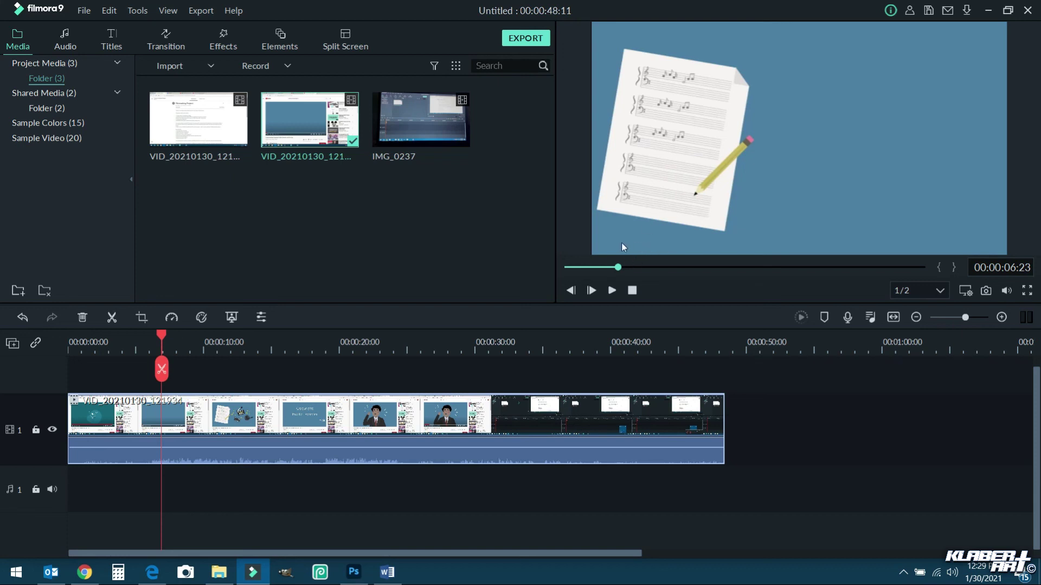
right_click(177, 431)
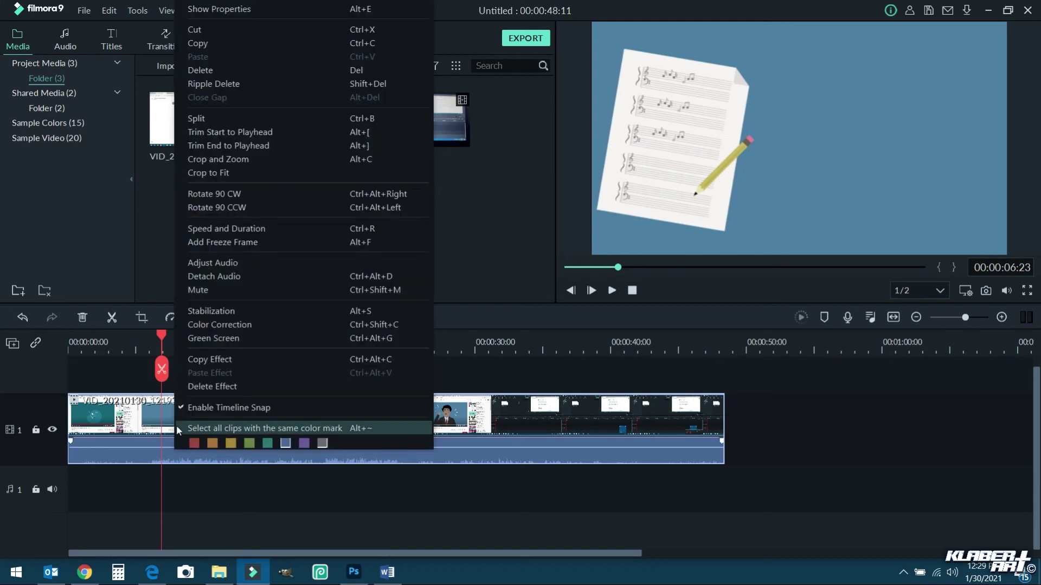
left_click(142, 429)
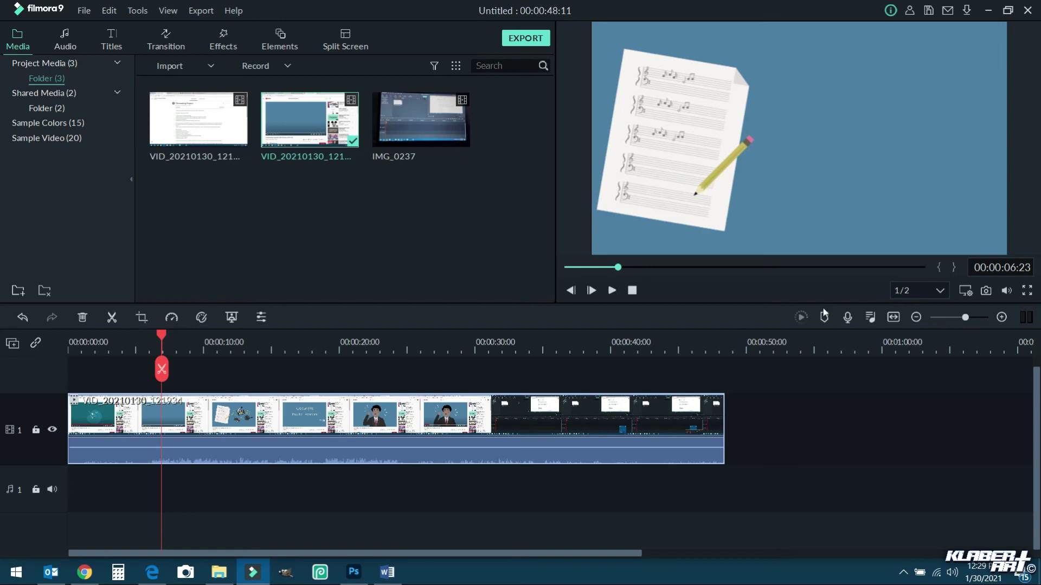
left_click_drag(965, 321, 971, 321)
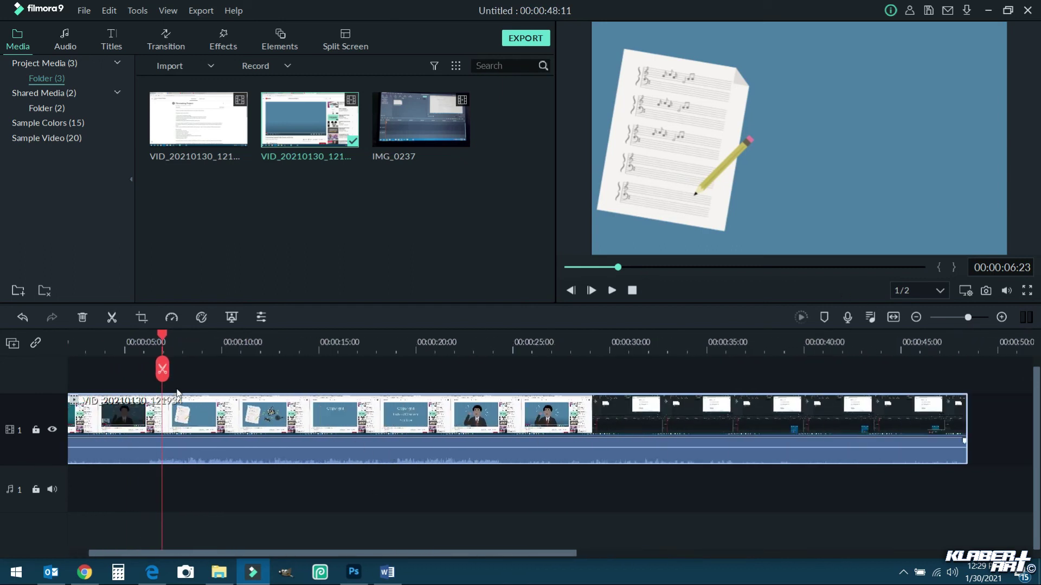
mouse_move(161, 338)
left_mouse_down()
mouse_move(146, 338)
mouse_move(164, 337)
left_mouse_up()
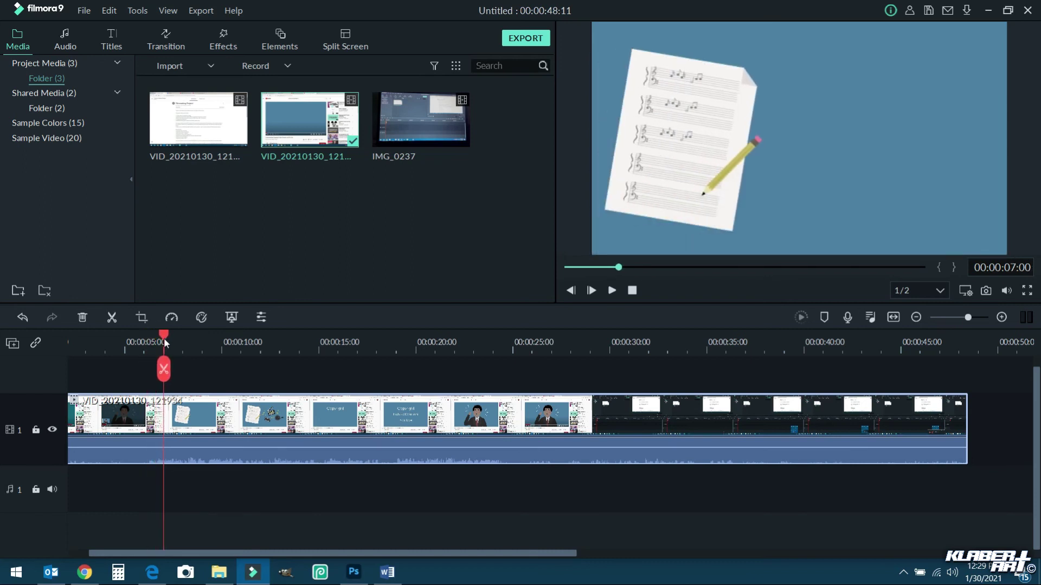
right_click(168, 430)
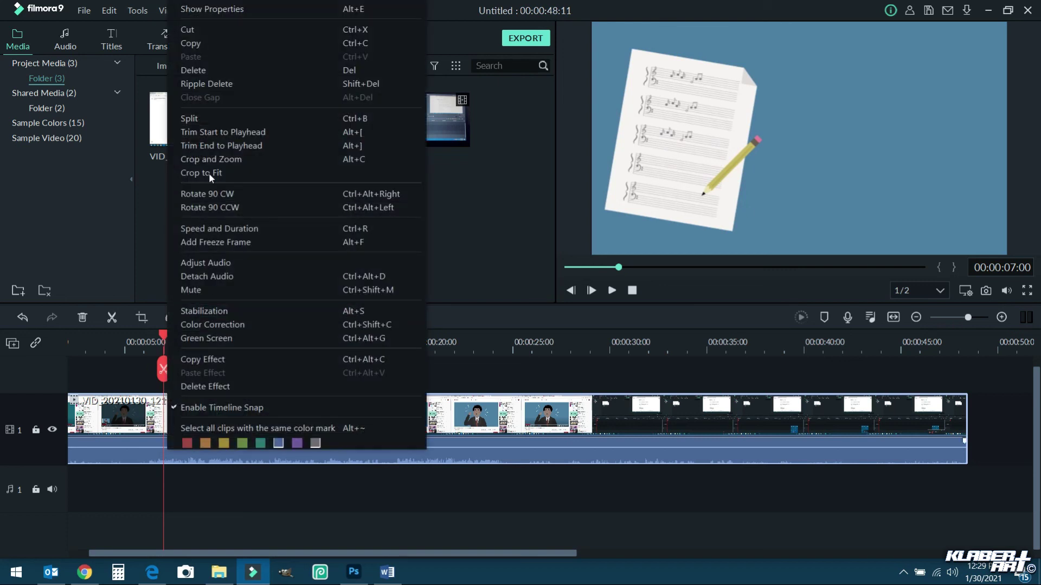
left_click(229, 120)
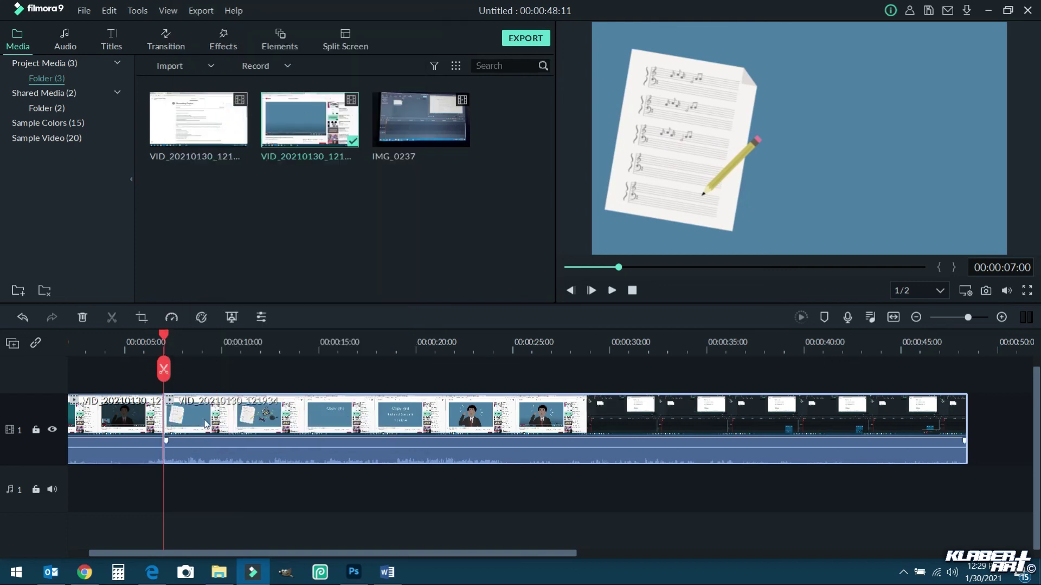
Step: Delete the segment before the split and play the remaining clip from the start until 00:00:07:15
left_click(112, 423)
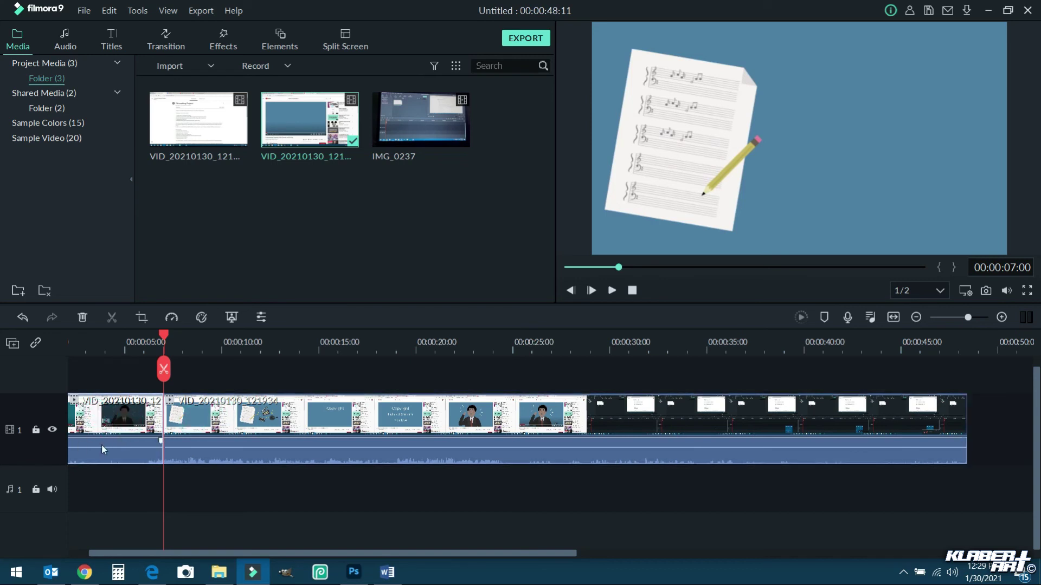
right_click(97, 423)
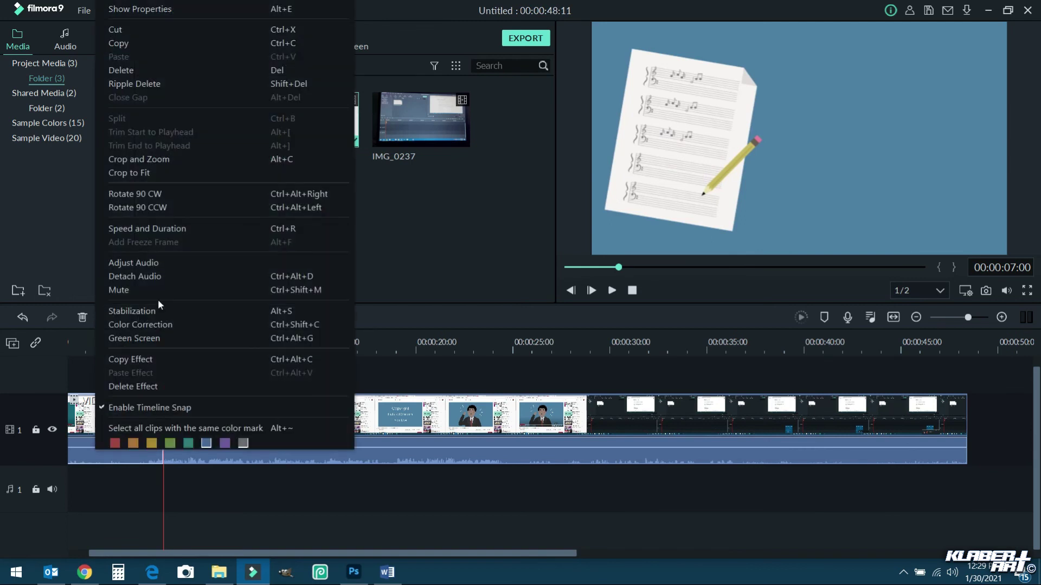
left_click(157, 70)
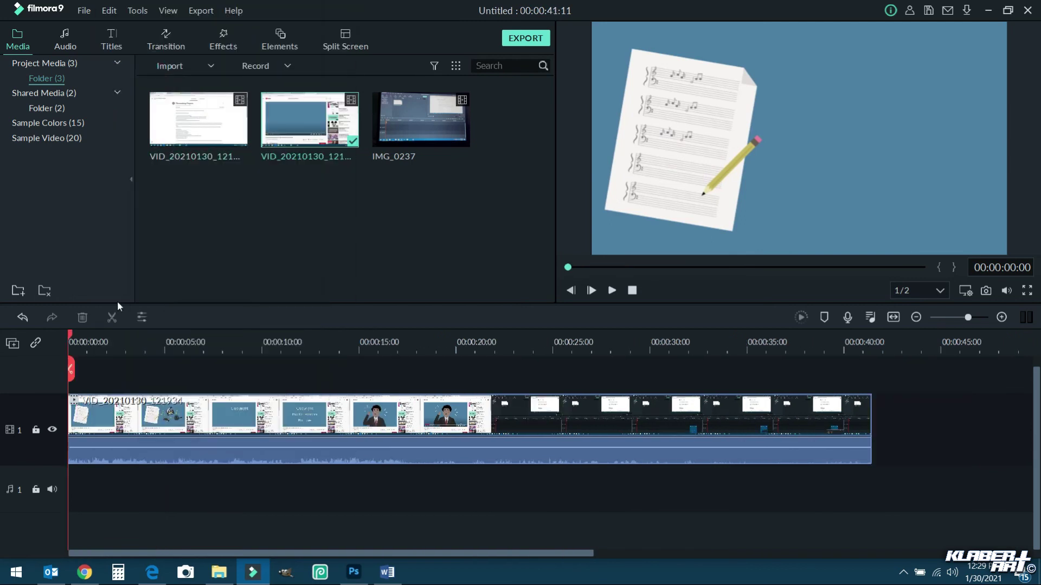
left_click(611, 291)
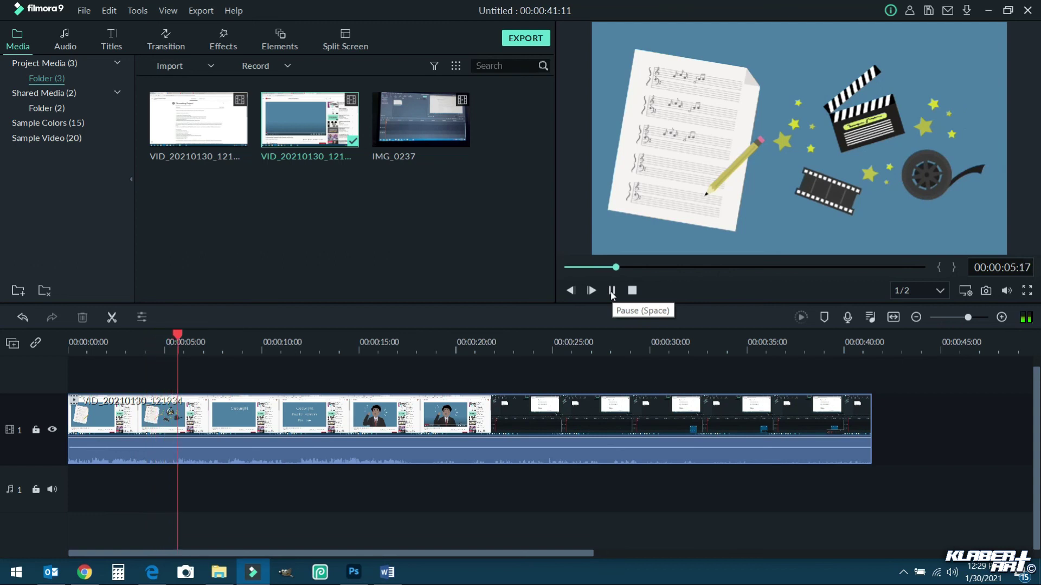
left_click(612, 293)
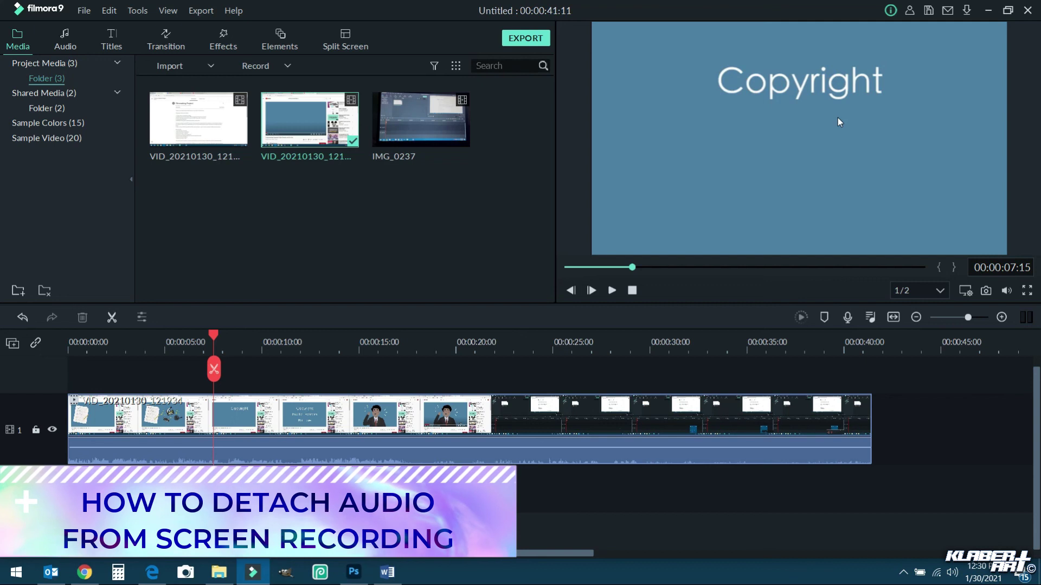
Step: Detach the audio from the recording on the timeline and move its picture clip up to video track 2
right_click(260, 416)
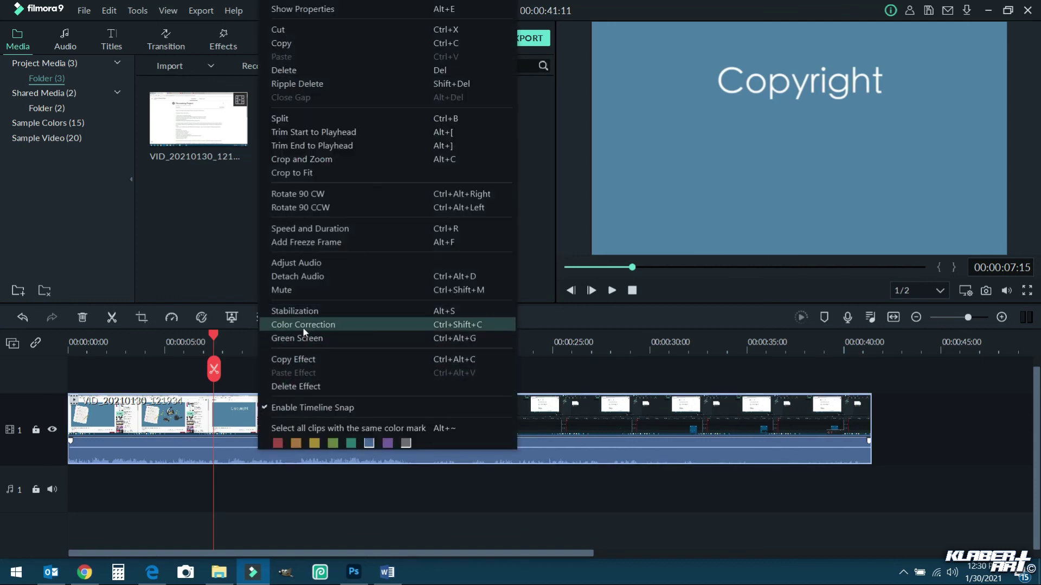
left_click(308, 279)
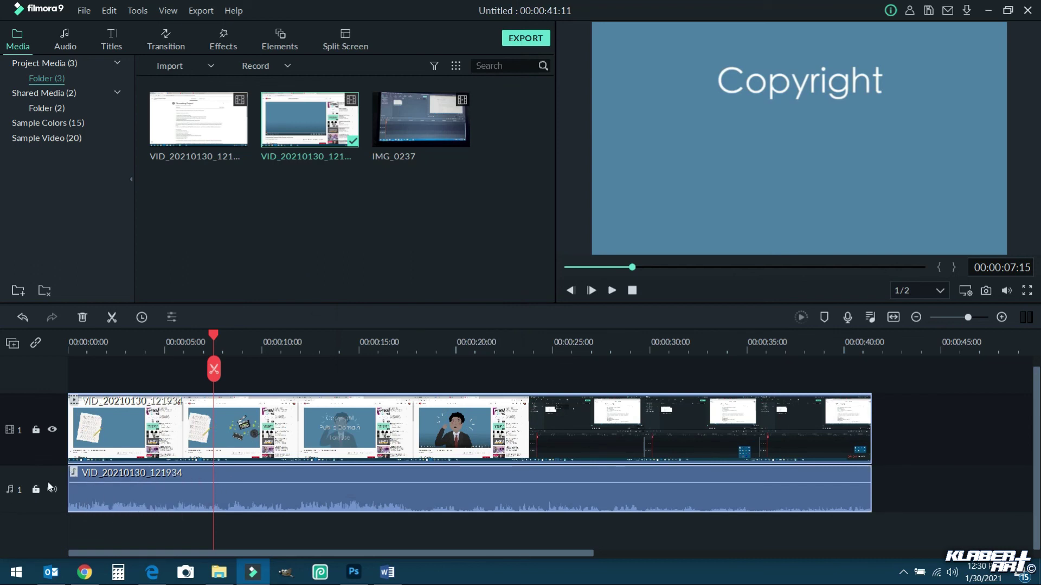
left_click_drag(115, 435, 121, 380)
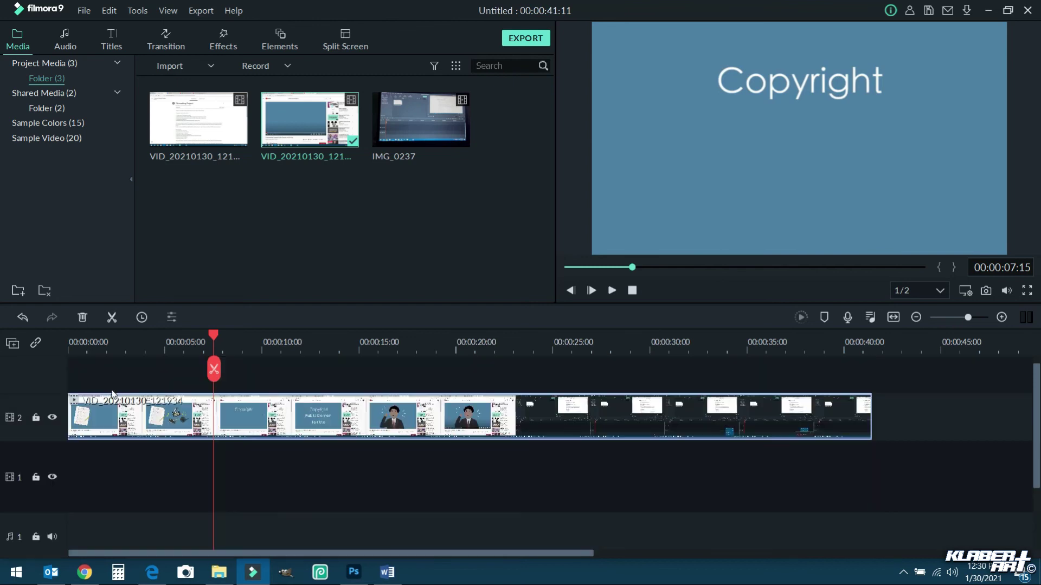
scroll(211, 464, "down", 2)
left_click(178, 486)
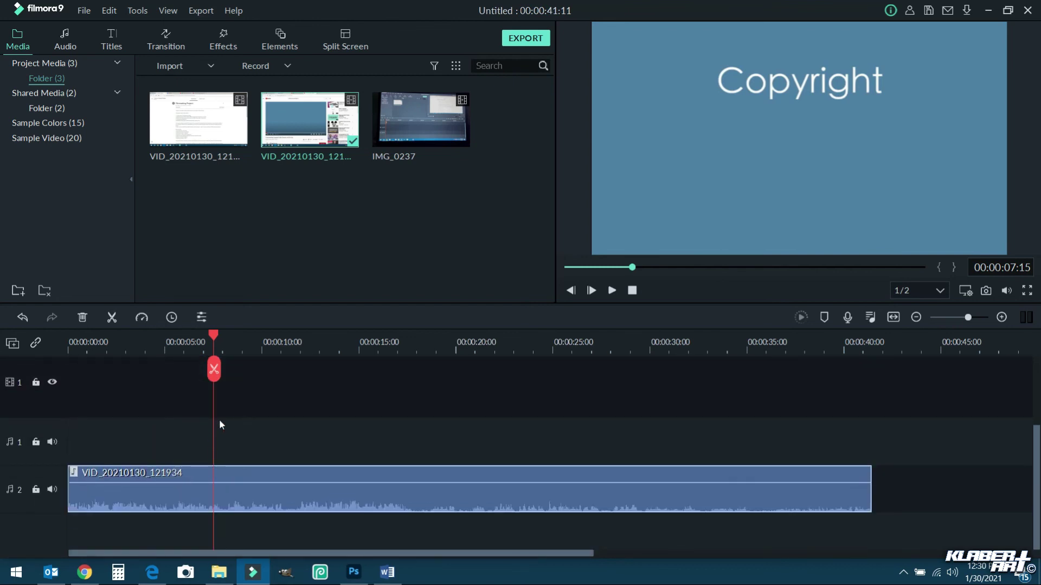
Step: Move the detached picture clip to video track 3 at about 00:00:20:00 and play the audio from the start until 00:00:02:15
scroll(219, 419, "up", 2)
left_click_drag(204, 444, 589, 426)
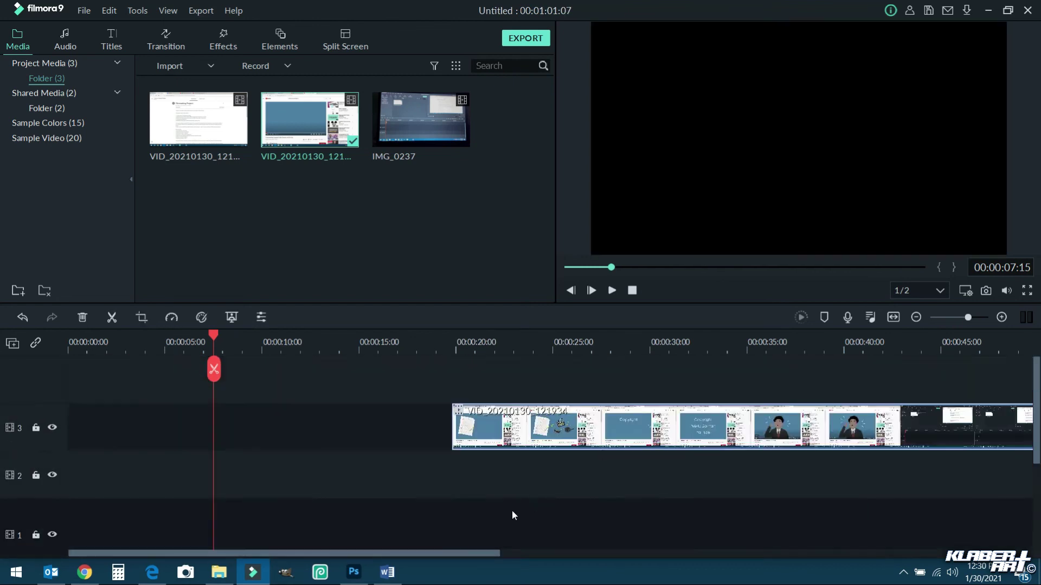
scroll(461, 493, "down", 2)
left_click(631, 291)
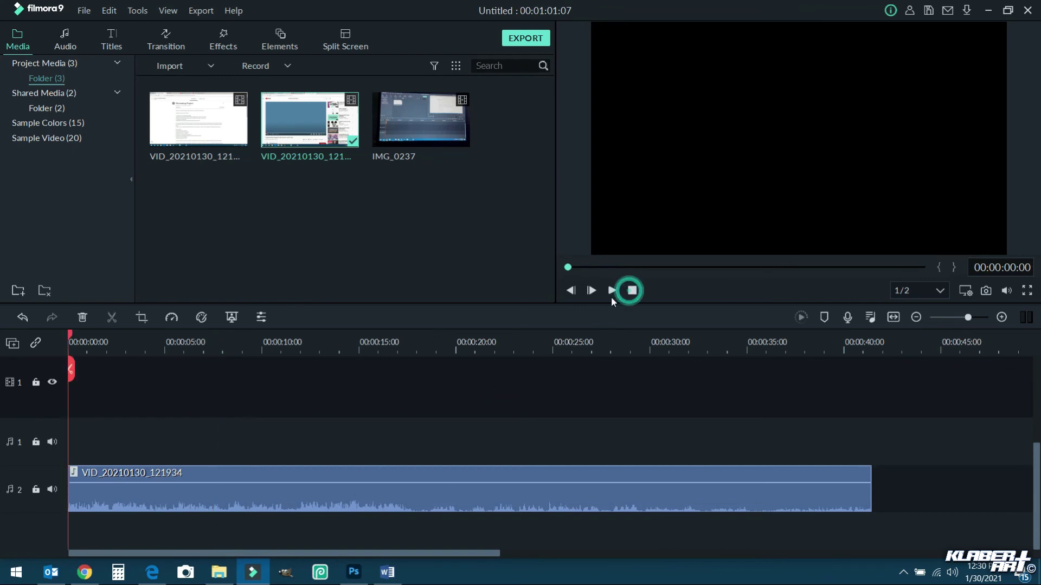
left_click(611, 292)
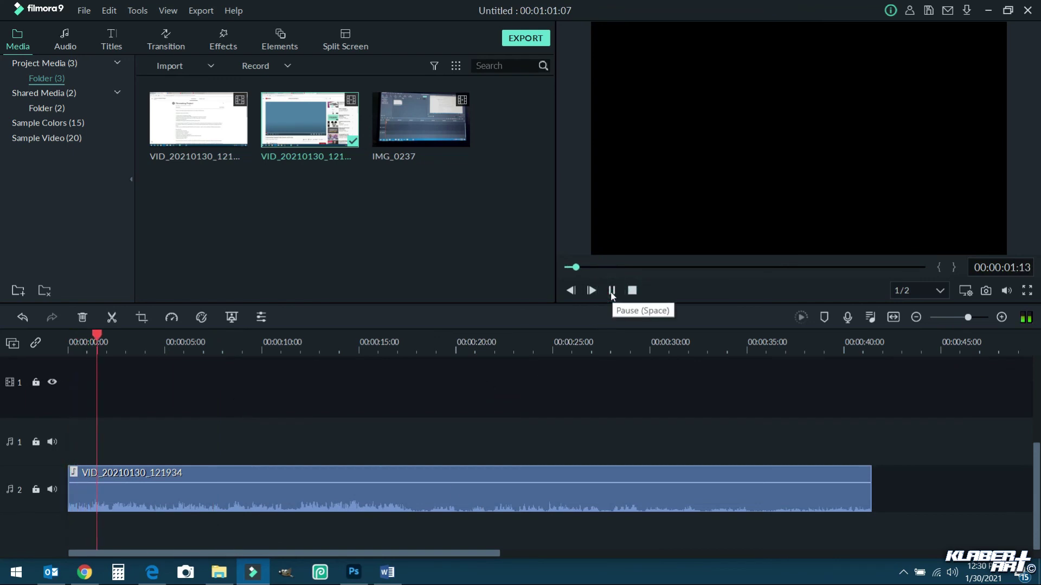
left_click(611, 292)
Step: Shift the picture clip on video track 3 back to about 00:00:04:00 and delete it, keeping only the detached audio
scroll(416, 440, "up", 3)
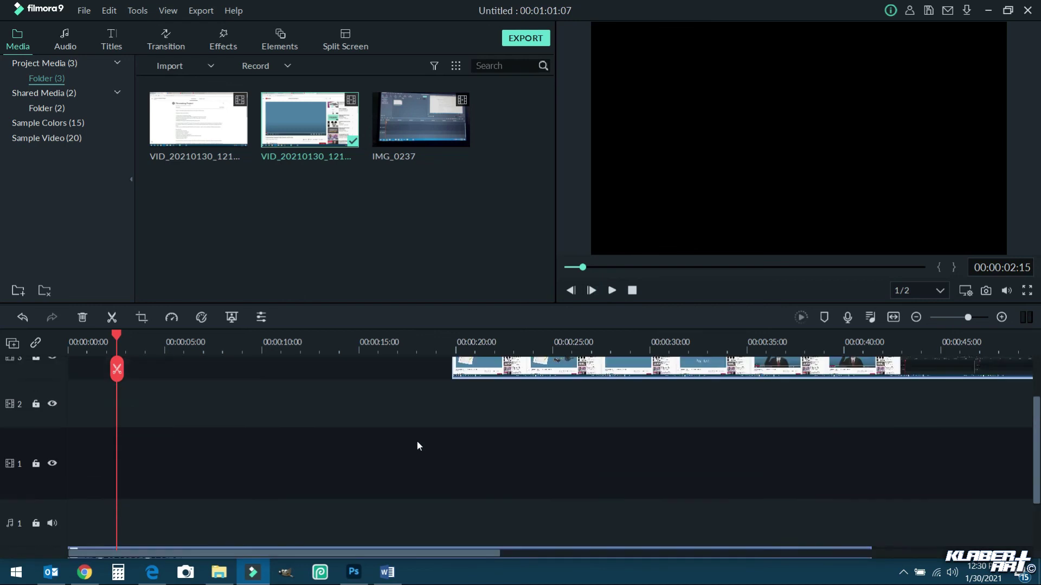
left_click_drag(599, 422, 293, 408)
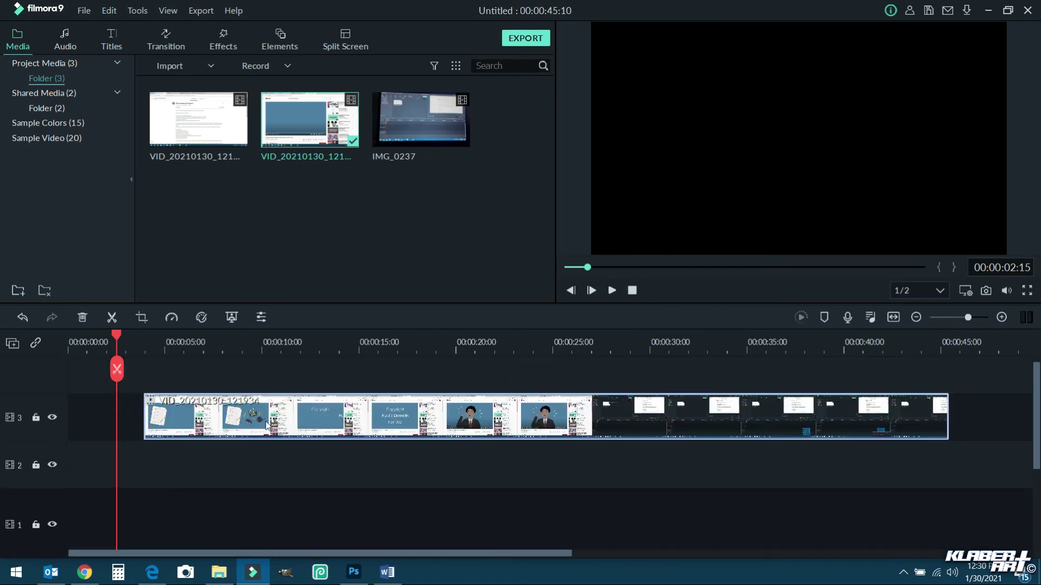
right_click(303, 417)
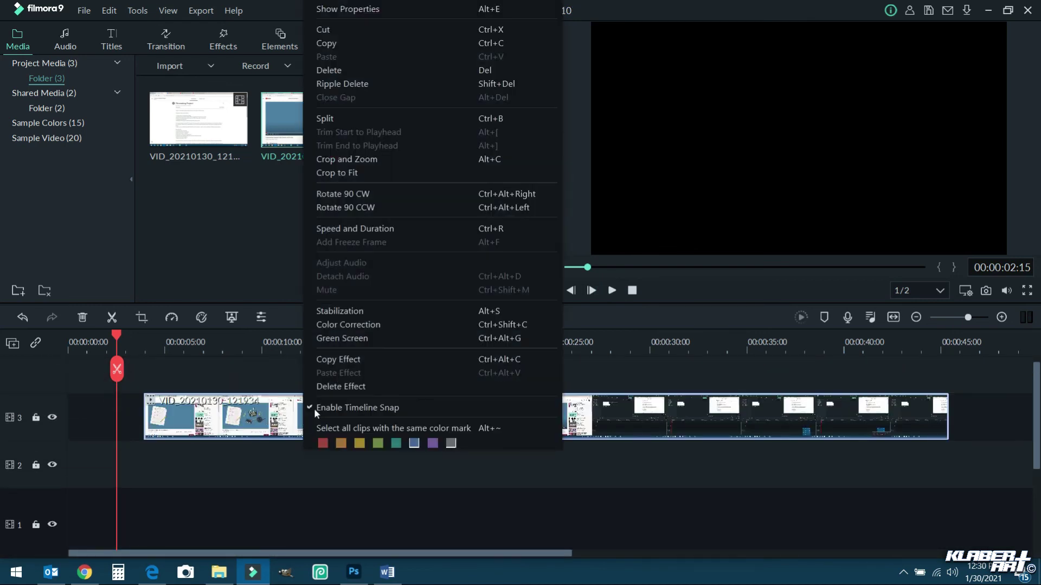
left_click(358, 69)
scroll(311, 395, "down", 1)
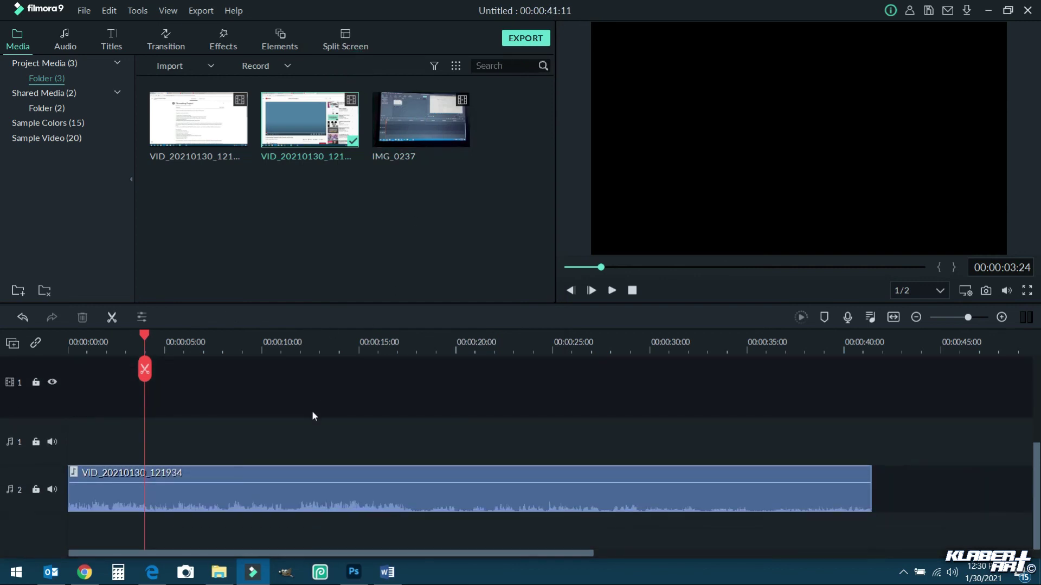
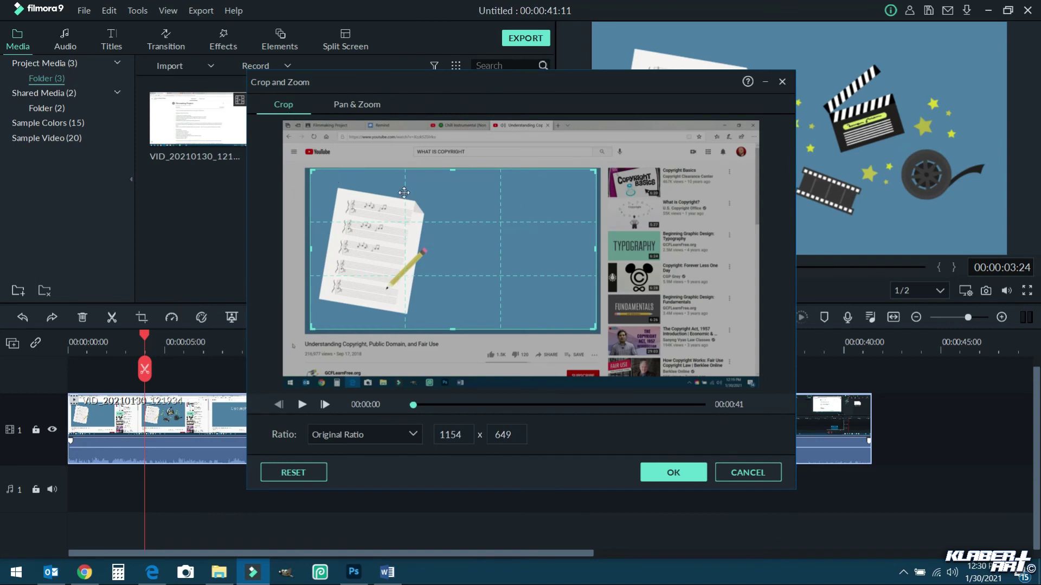
Step: Apply Pan & Zoom to the cropped clip with its default start and end frames, previewing the motion through to 00:00:41
left_click(359, 106)
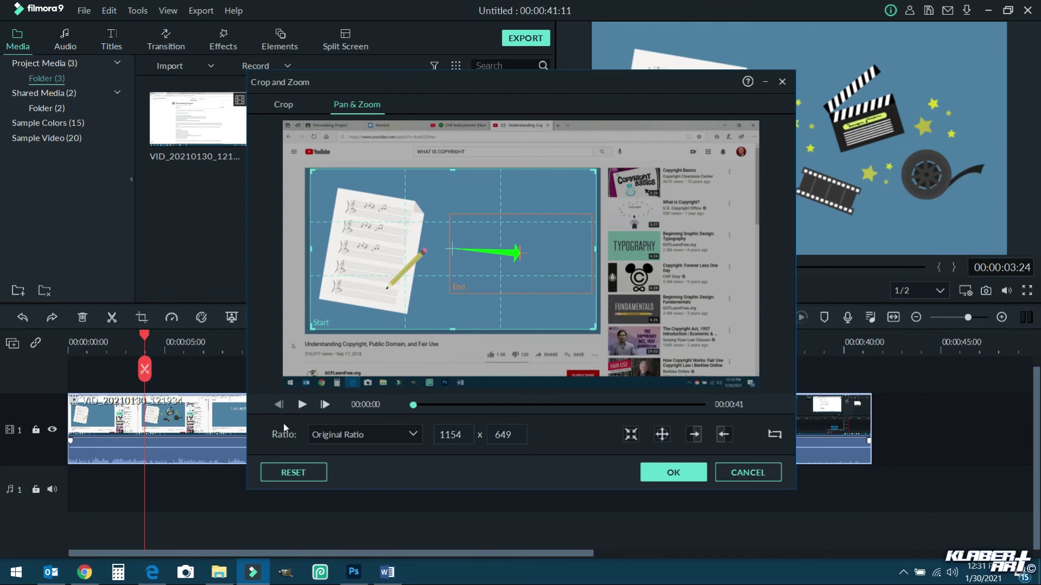
left_click(302, 406)
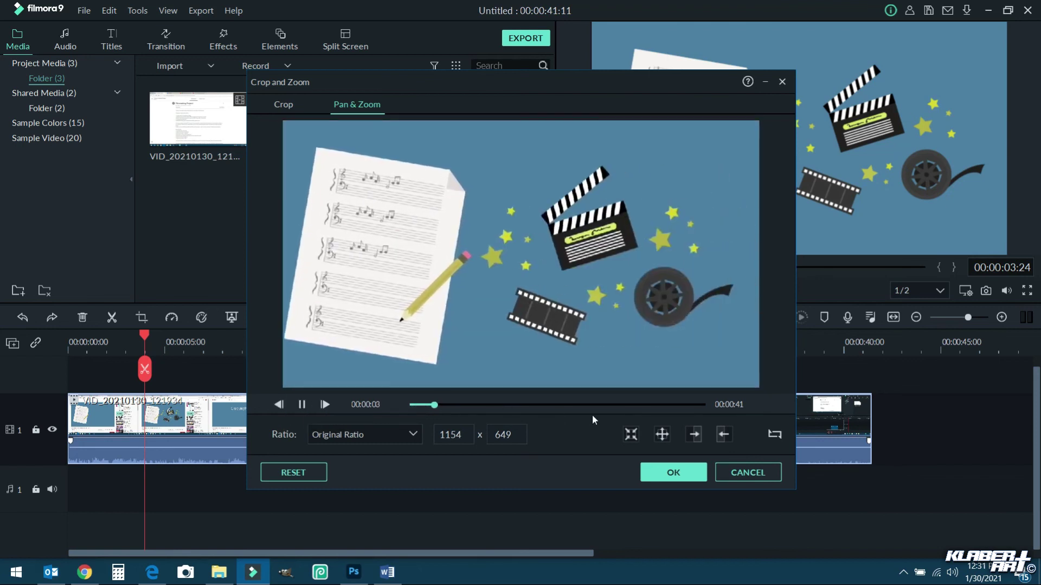
left_click_drag(534, 405, 703, 407)
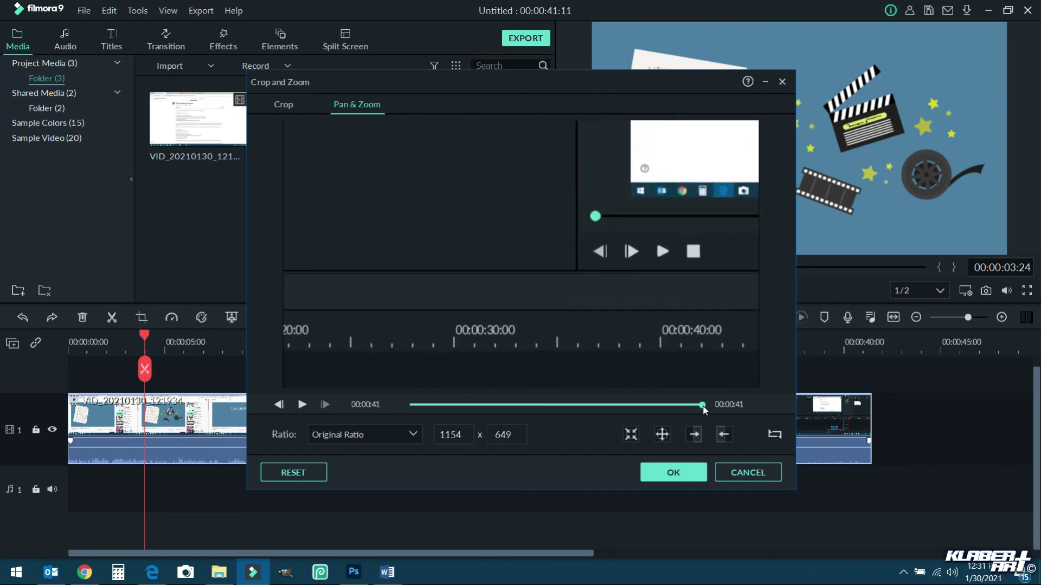
left_click(700, 476)
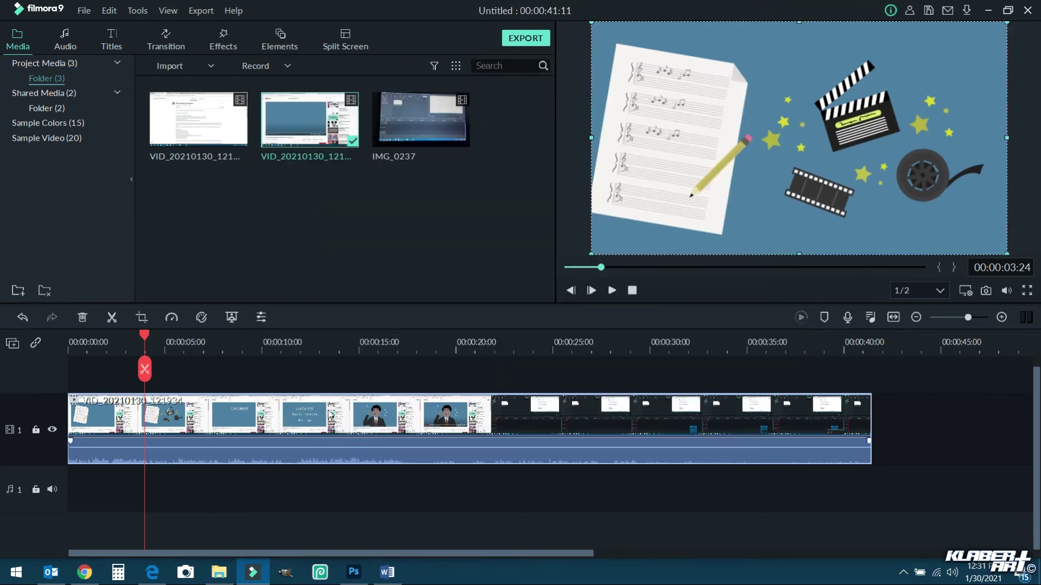
Step: Scrub the zoomed clip to 00:00:22:00 and back to 00:00:21:17 to examine where the YouTube footage ends
left_click_drag(145, 333, 496, 447)
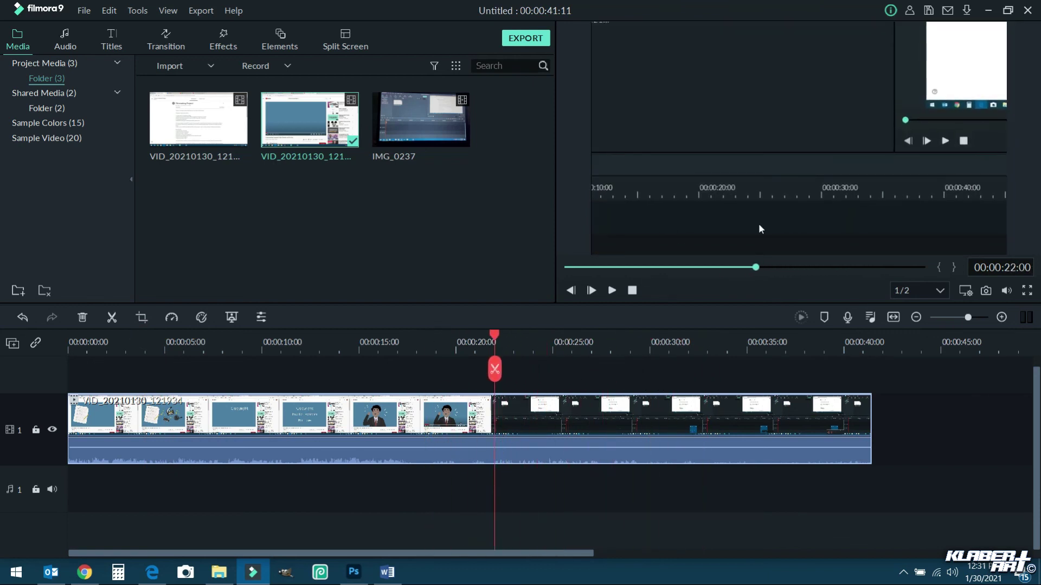
left_click_drag(494, 340, 488, 340)
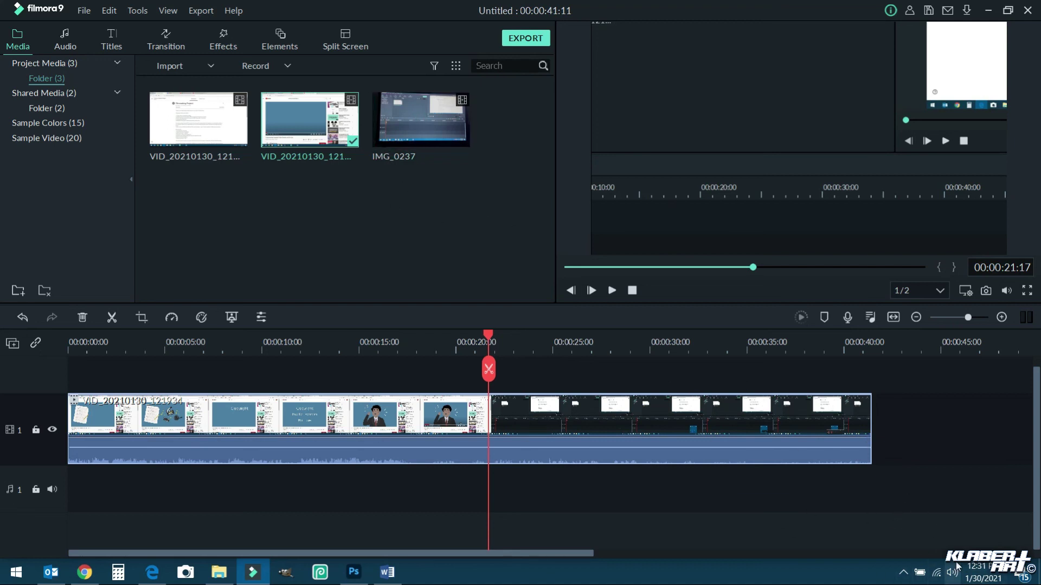
Step: Bring up the screen recorder's control window from the hidden system tray apps
left_click(914, 576)
left_click(903, 573)
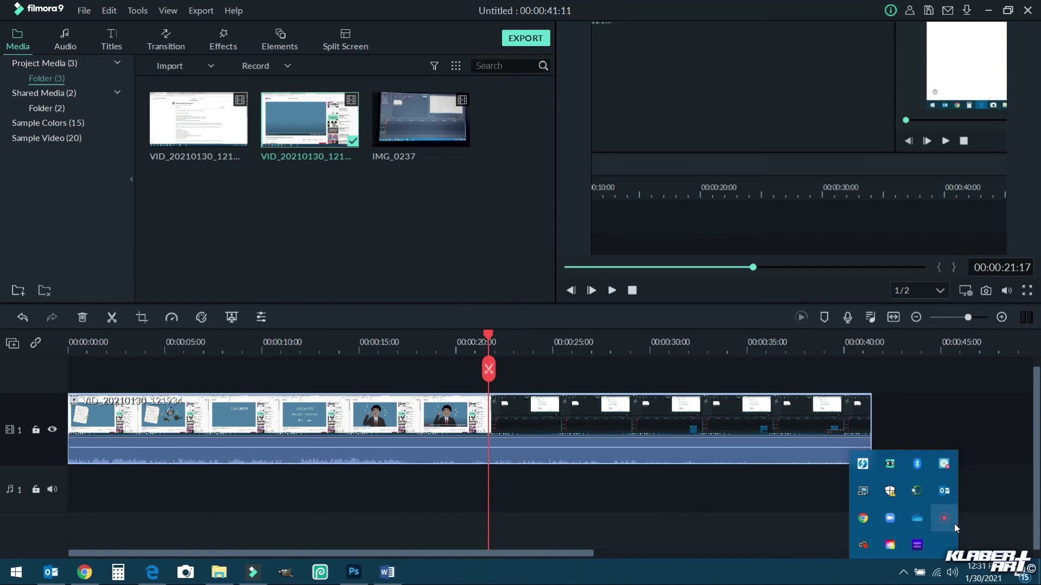
left_click(903, 573)
left_click(904, 573)
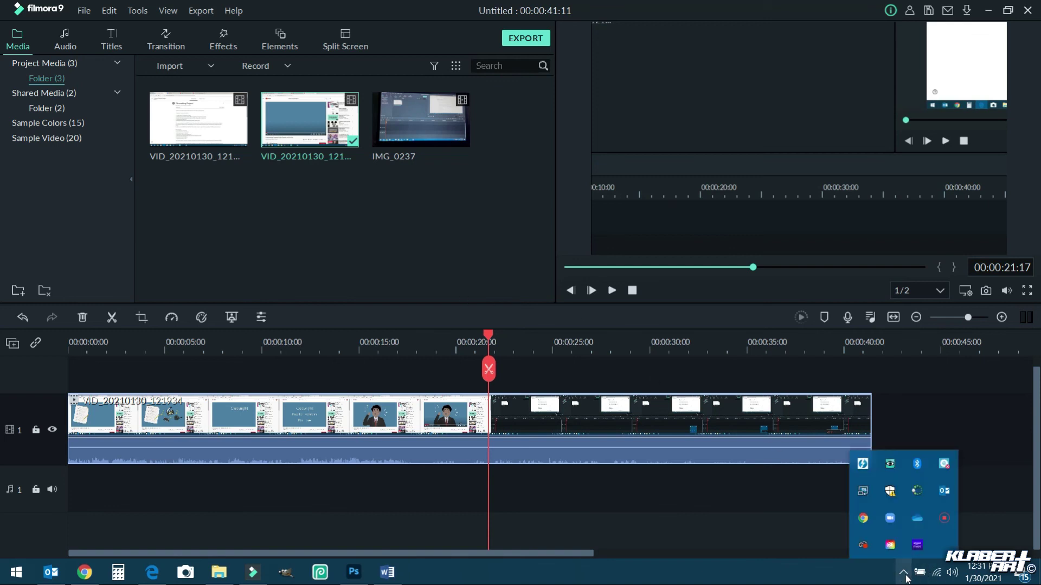
right_click(950, 530)
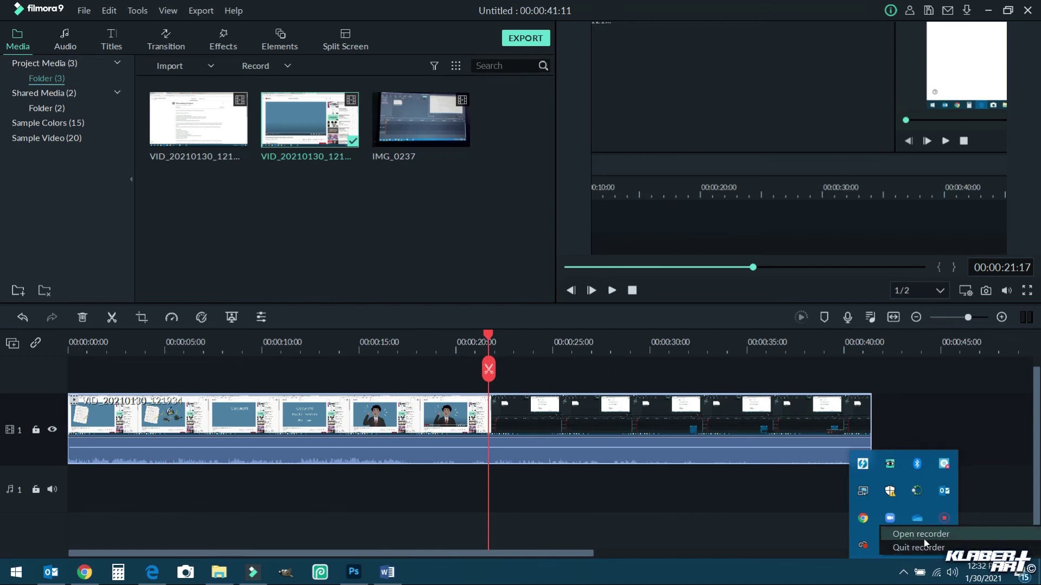
left_click(928, 534)
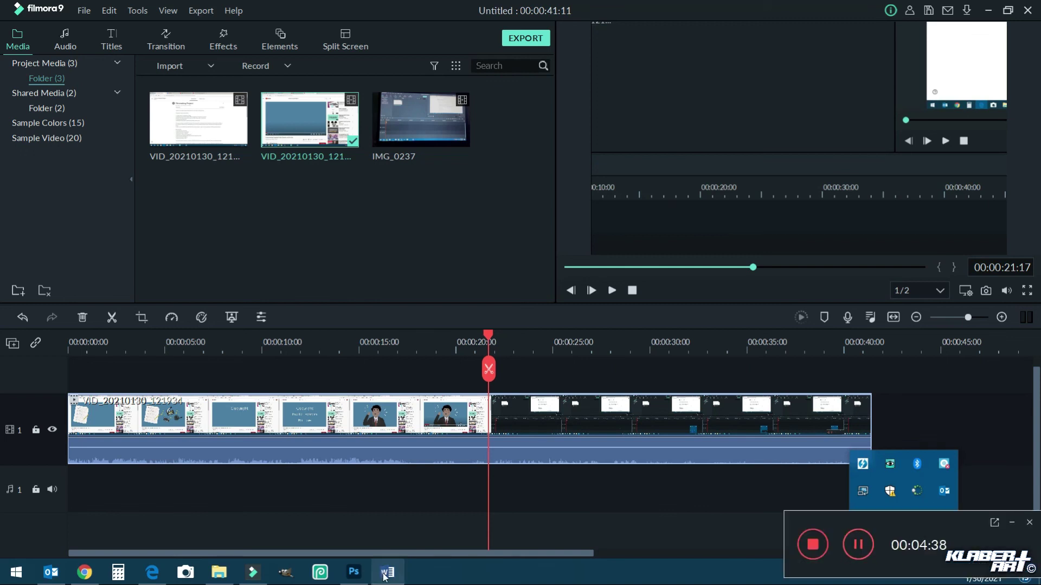
Step: Return to Filmora and view its available recording sources without choosing one
left_click(259, 579)
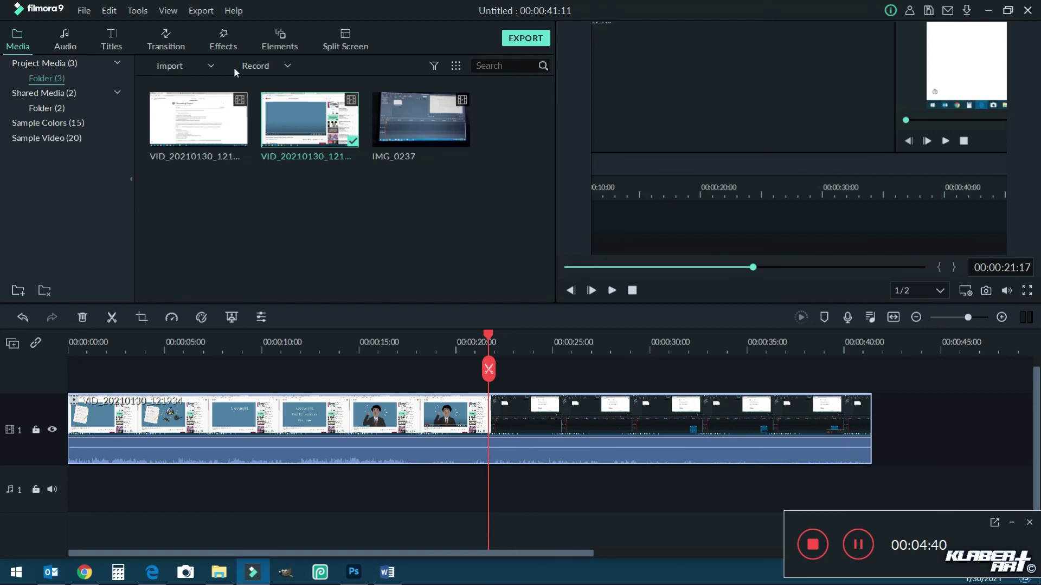
left_click(273, 65)
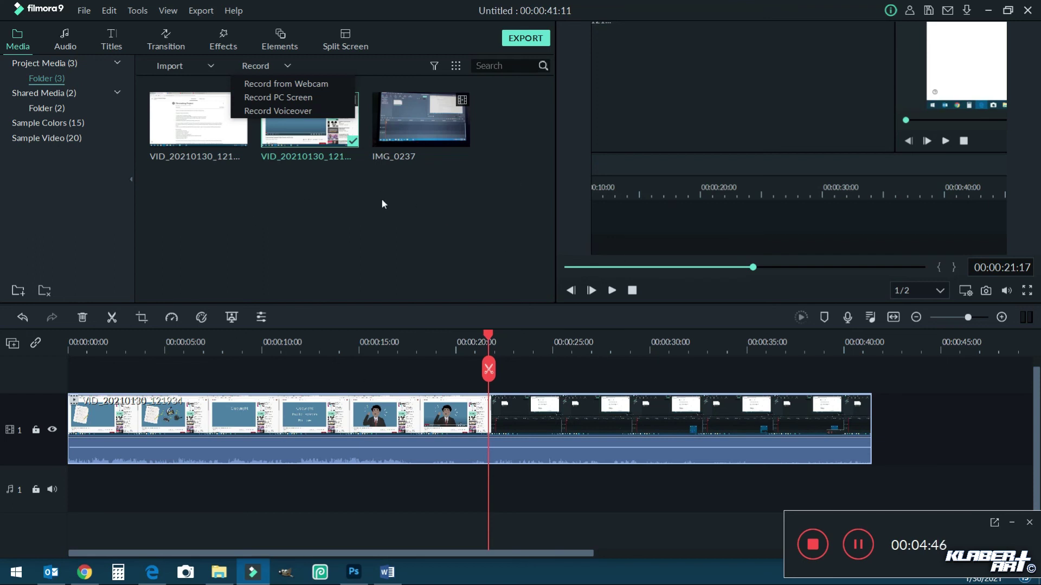
left_click(489, 340)
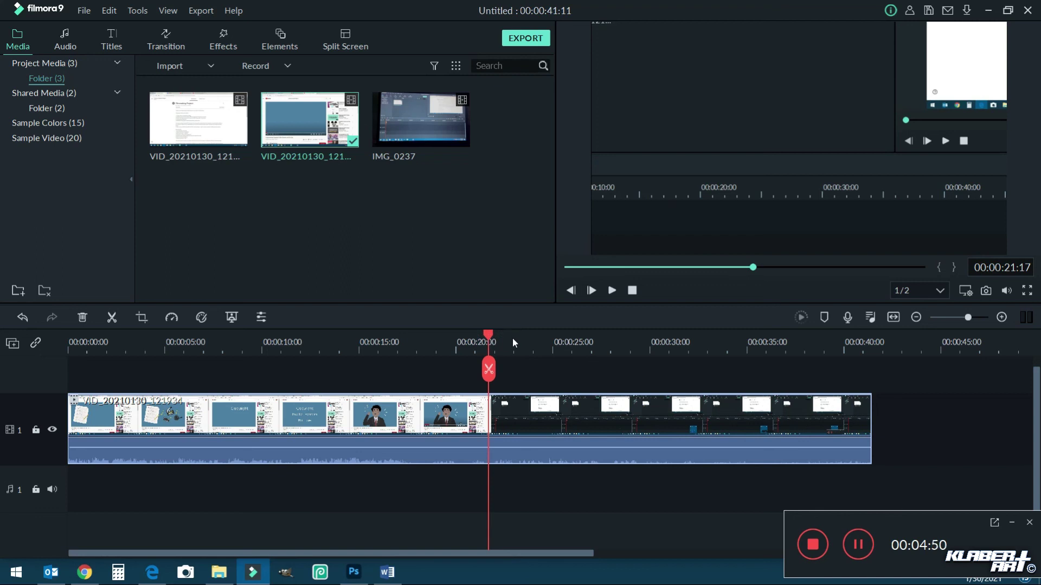
Step: Split the timeline clip at 00:00:20:13 and delete the segment after the split
left_click_drag(489, 336, 467, 344)
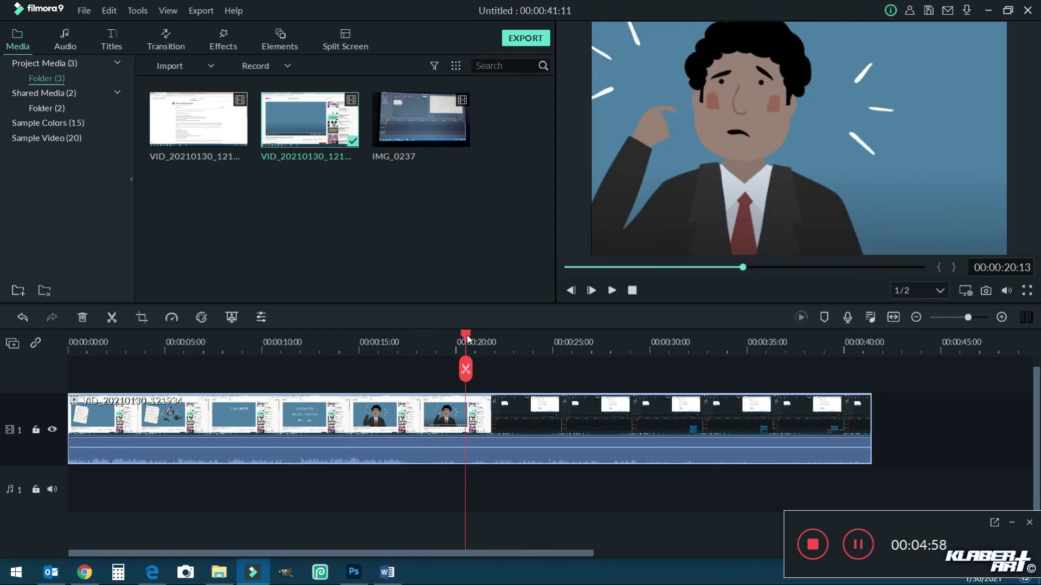
right_click(476, 435)
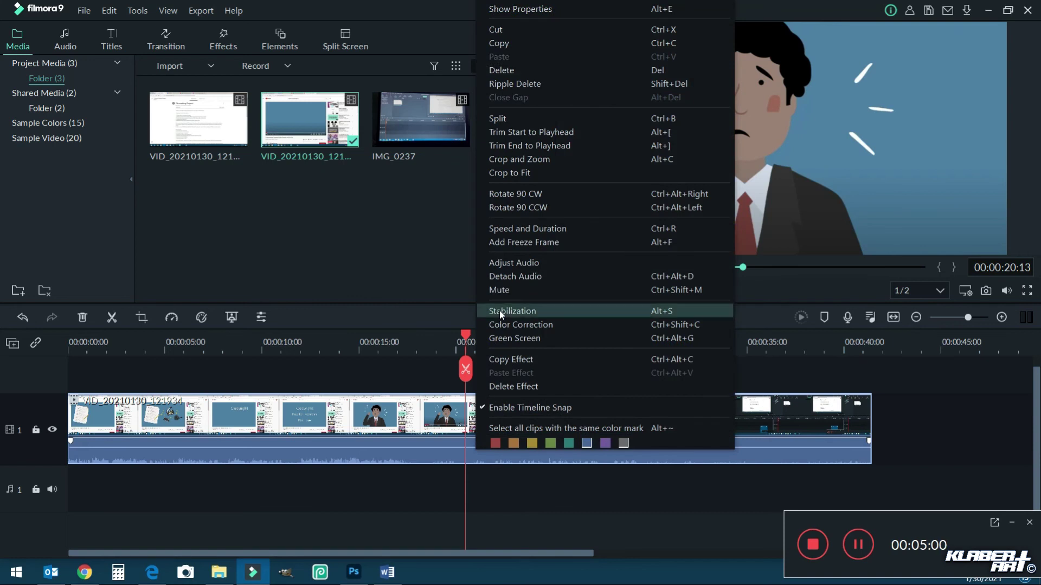
left_click(513, 116)
left_click(588, 433)
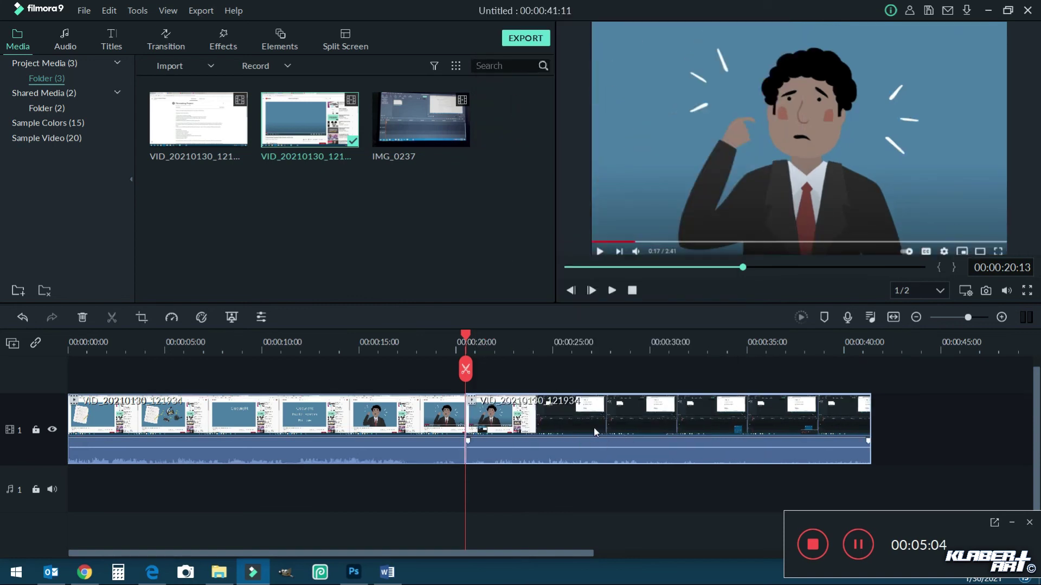
right_click(598, 424)
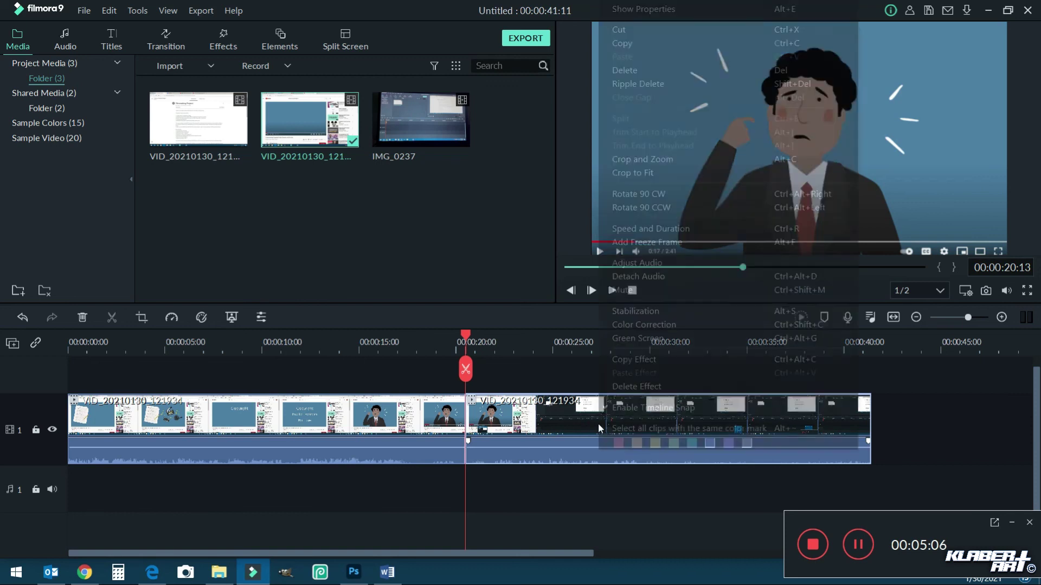
left_click(631, 70)
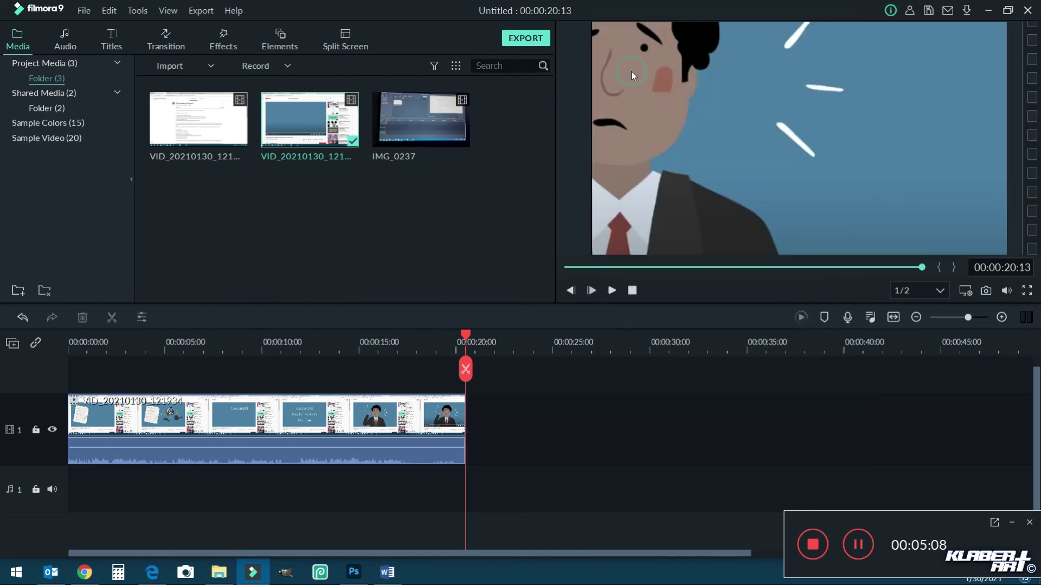
Step: Open Crop and Zoom for the timeline clip and align the Pan & Zoom Start frame with the YouTube video area
left_click_drag(465, 337, 204, 370)
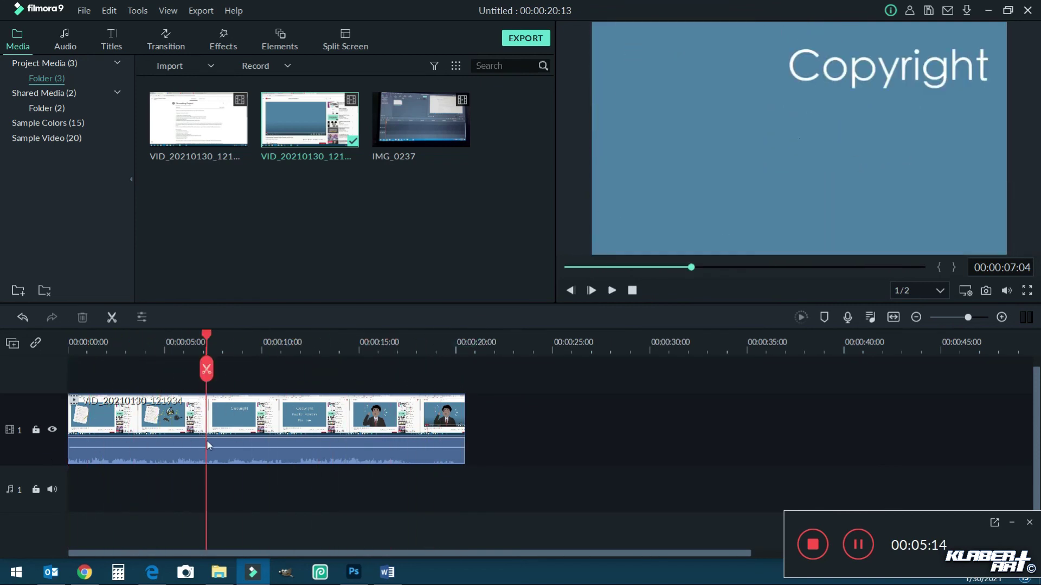
right_click(318, 423)
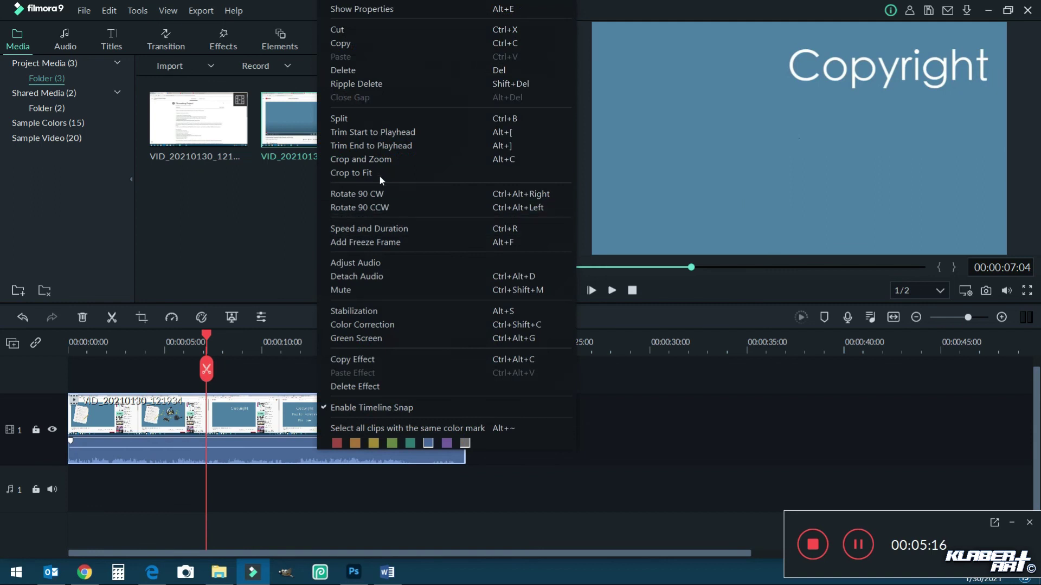
left_click(383, 160)
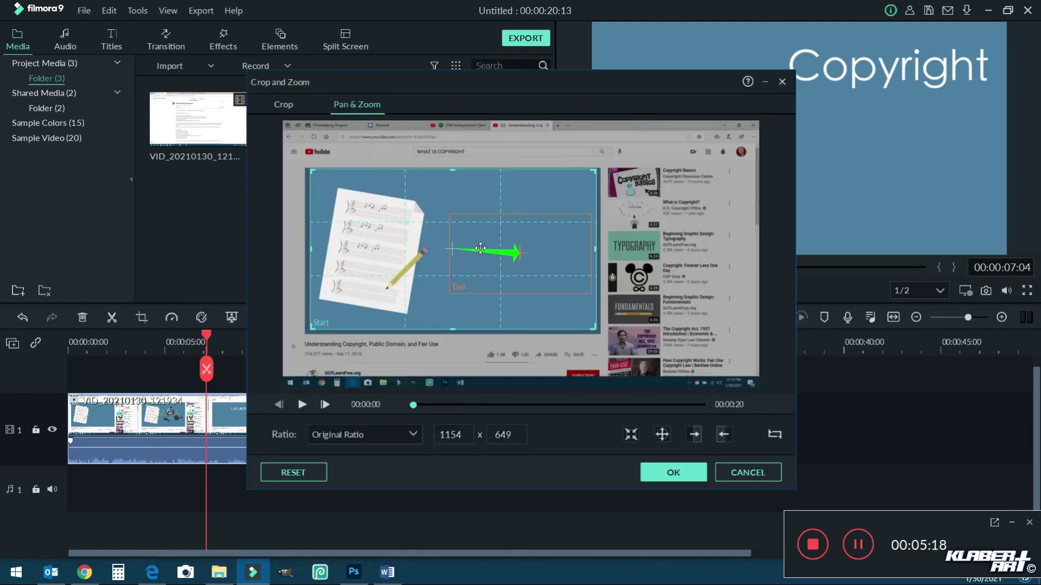
mouse_move(480, 249)
left_mouse_down()
mouse_move(488, 223)
mouse_move(510, 274)
mouse_move(492, 249)
left_mouse_up()
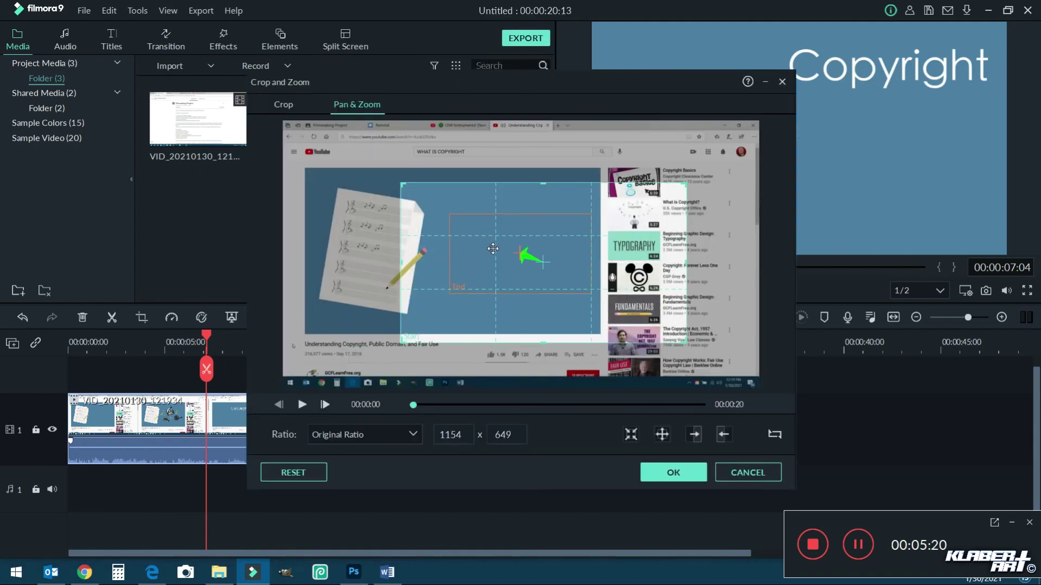
left_click_drag(639, 314, 547, 304)
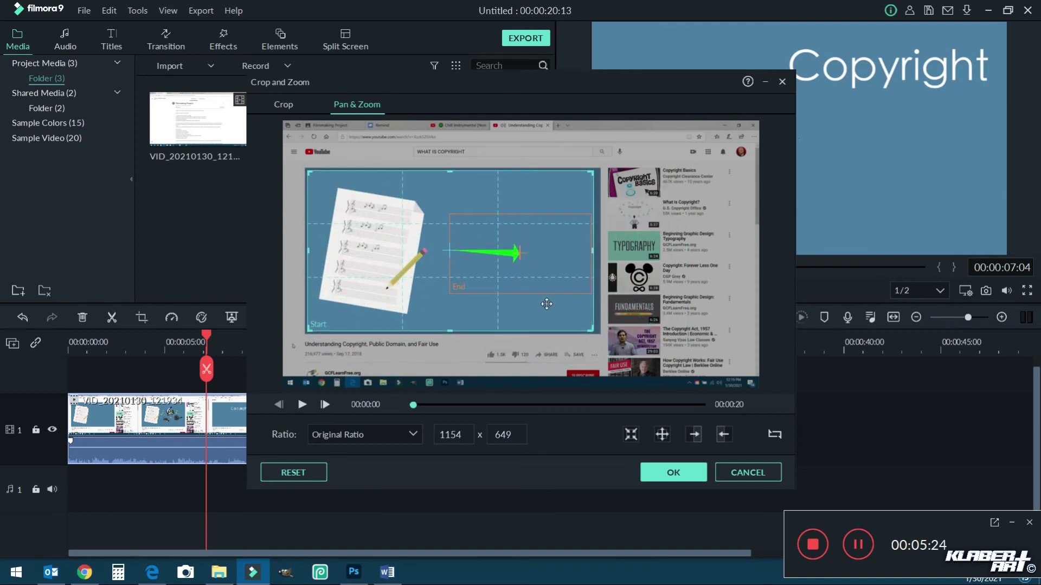
Step: Enlarge the Pan & Zoom End frame to 1014 x 570, position it inside the Start frame, and apply the effect
left_click(548, 278)
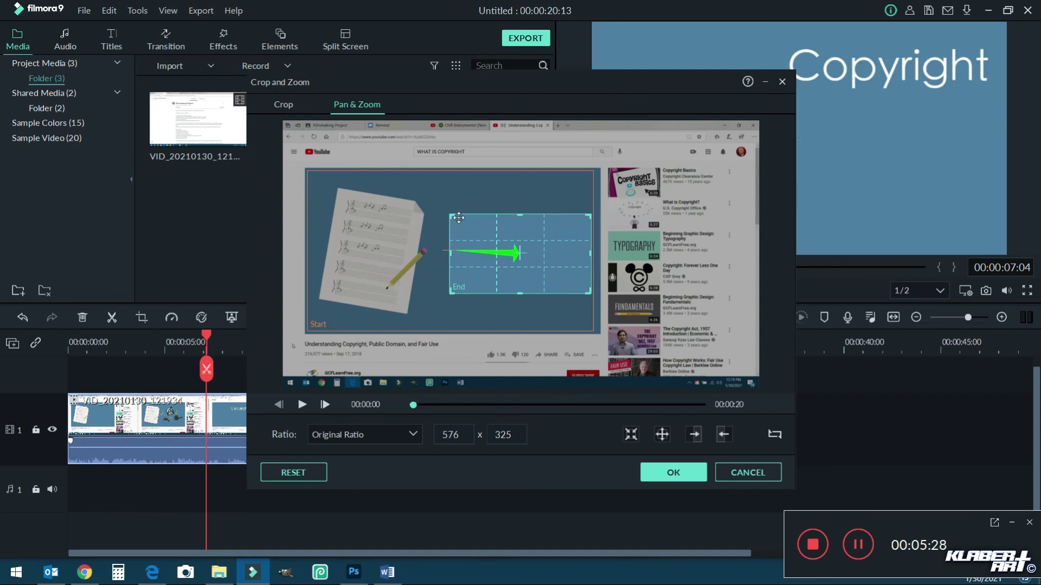
left_click_drag(458, 217, 470, 238)
mouse_move(525, 290)
left_mouse_down()
mouse_move(574, 320)
mouse_move(531, 282)
left_mouse_up()
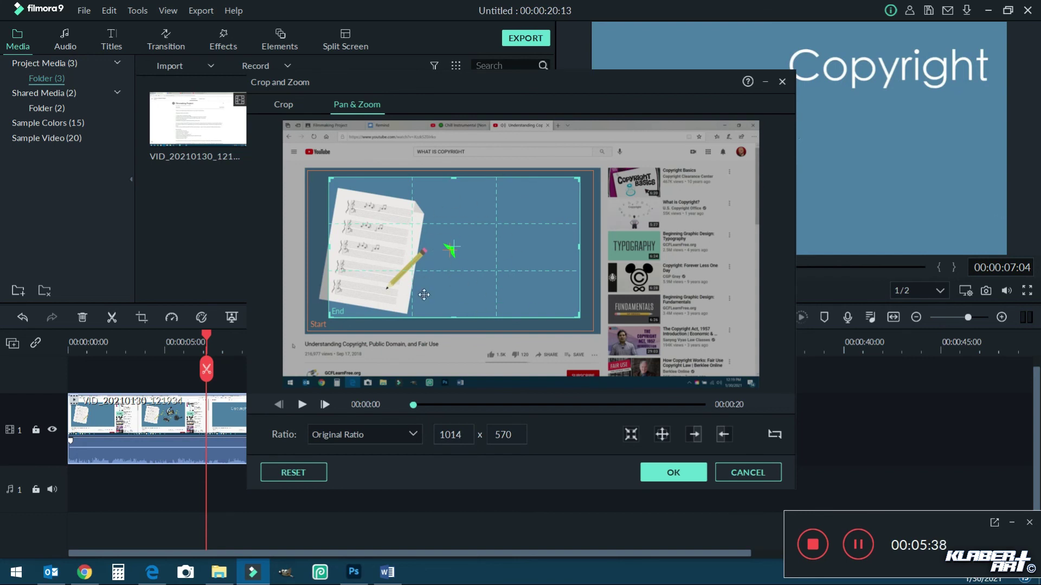
left_click(673, 473)
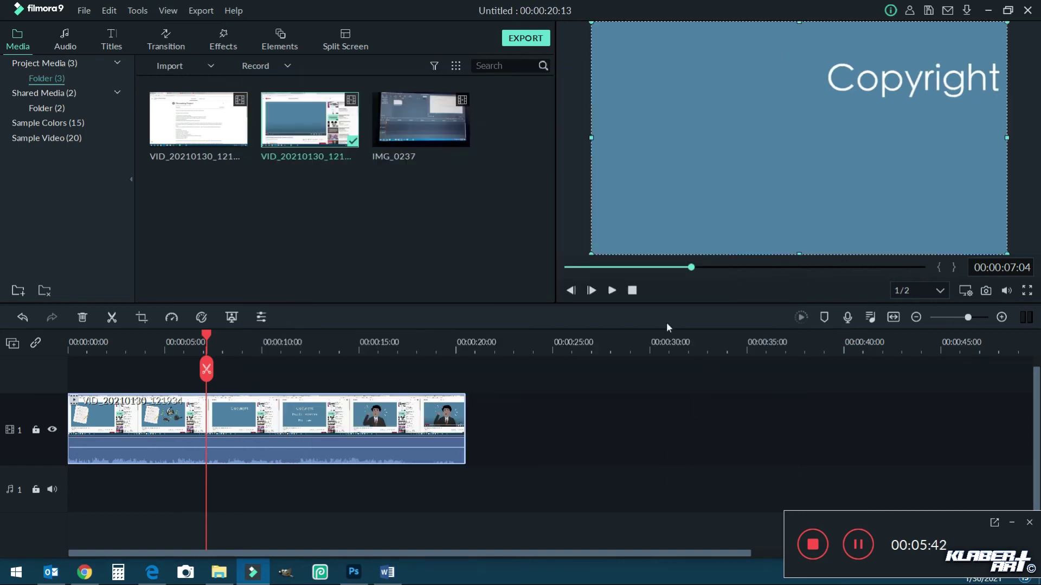
Step: Mute the timeline clip's audio and play the clip from the beginning to preview the pan and zoom
left_click(633, 291)
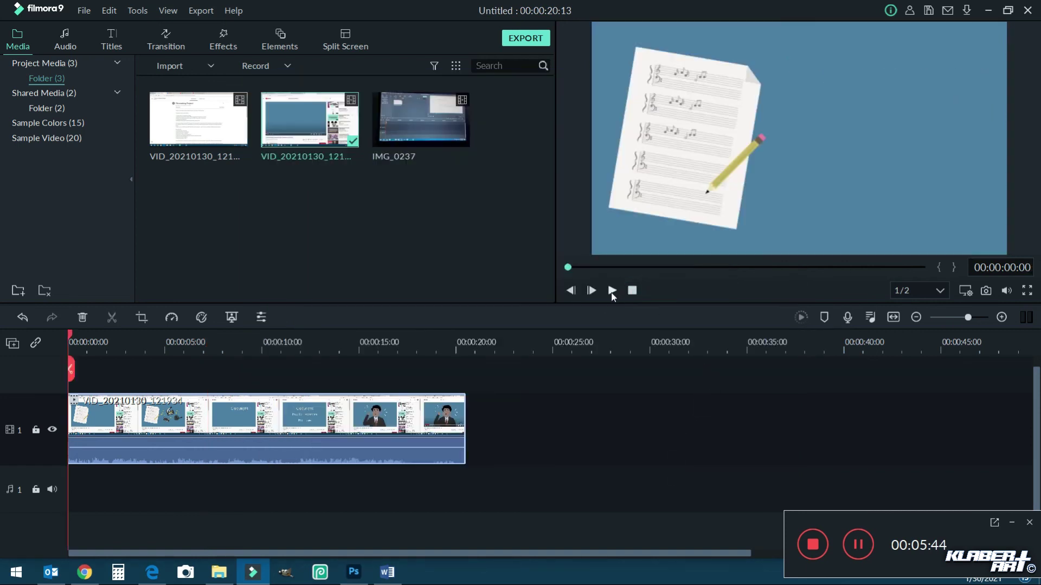
right_click(271, 413)
left_click(291, 290)
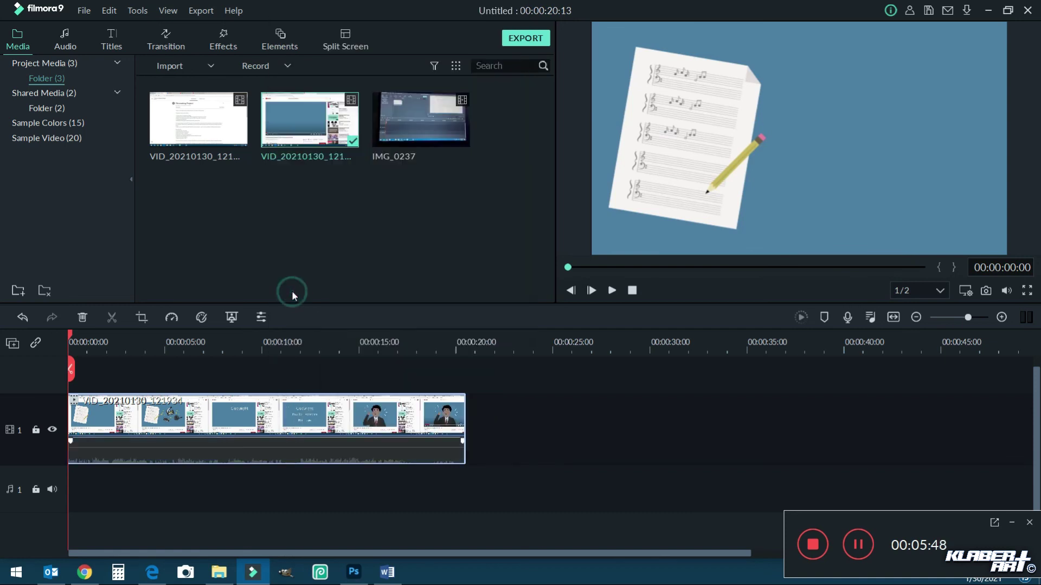
left_click(613, 291)
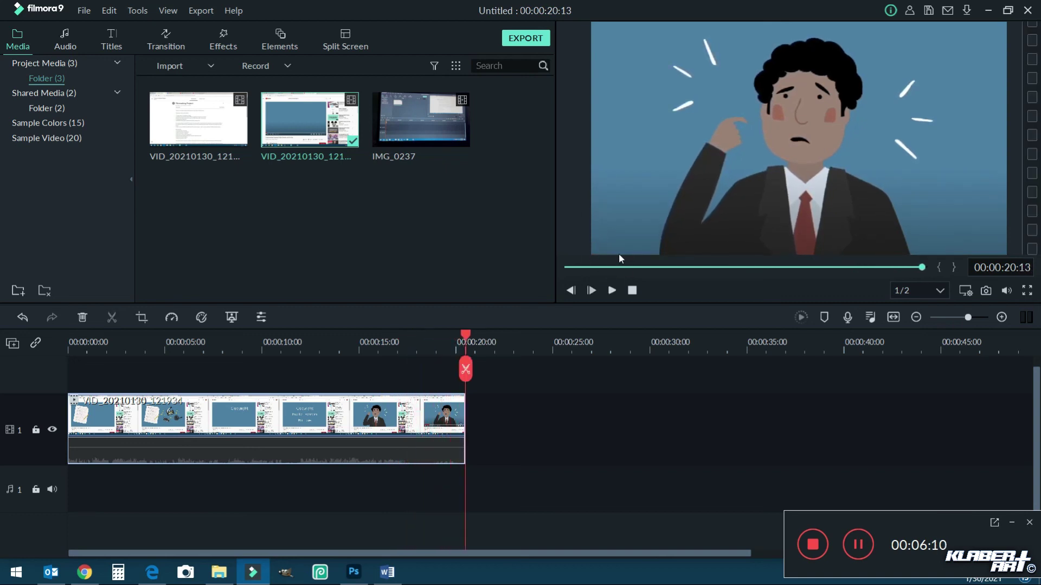
left_click(1030, 524)
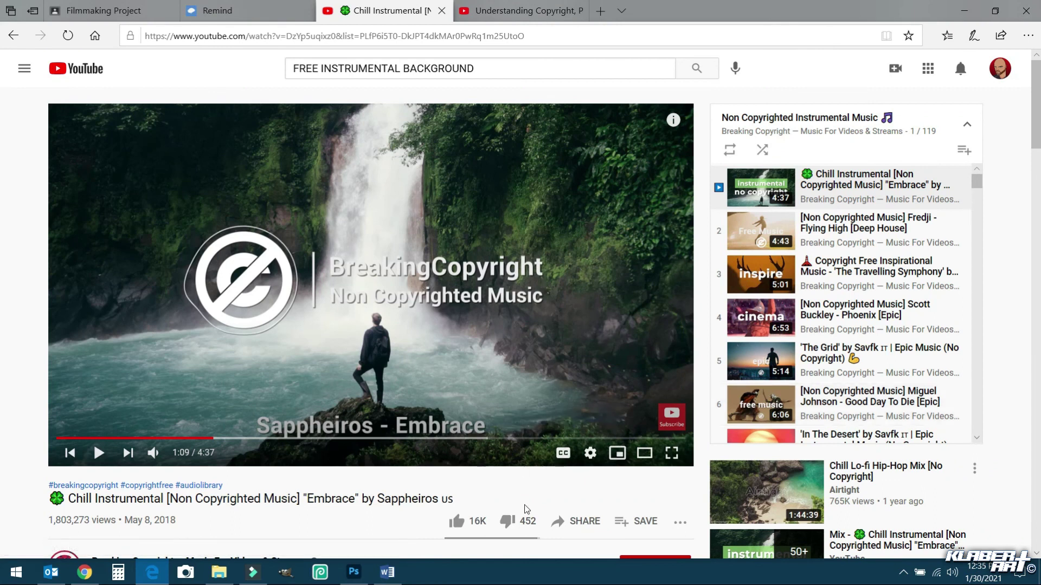
Step: Switch to the Edge browser and copy the share link of the "Chill Instrumental [Non Copyrighted Music] Embrace" YouTube video
left_click(593, 529)
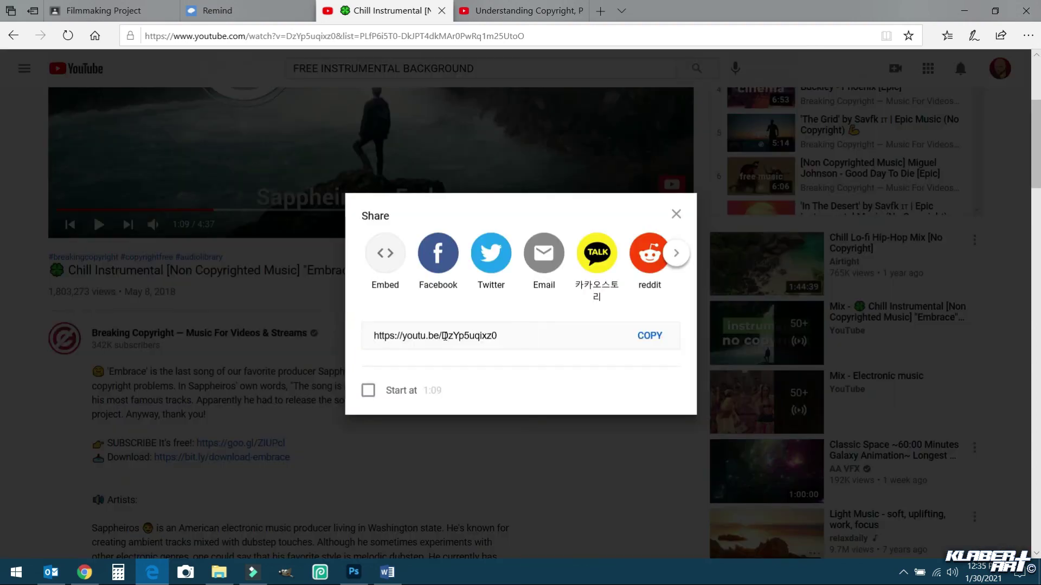
left_click(650, 340)
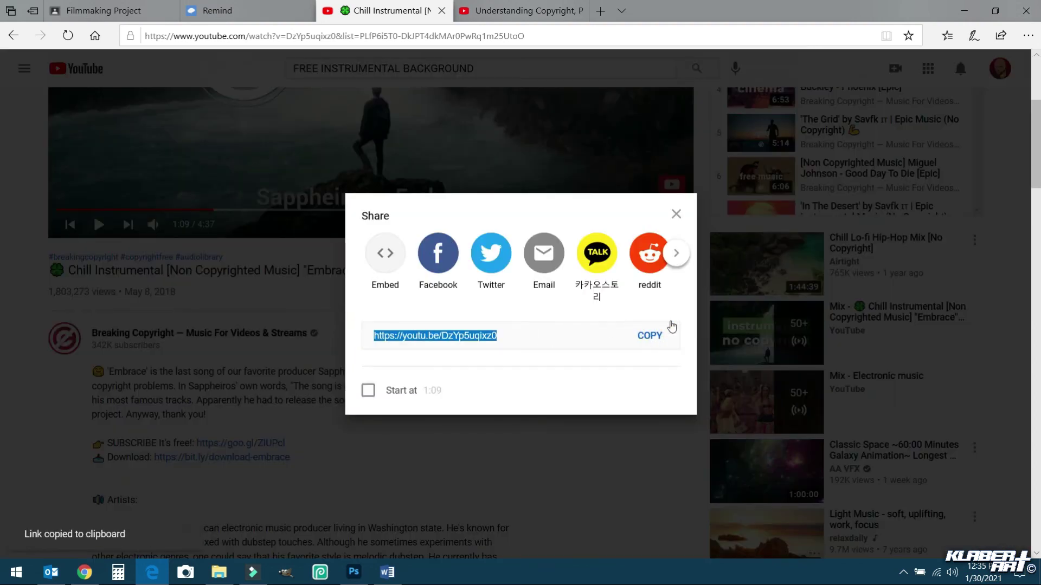
left_click(676, 215)
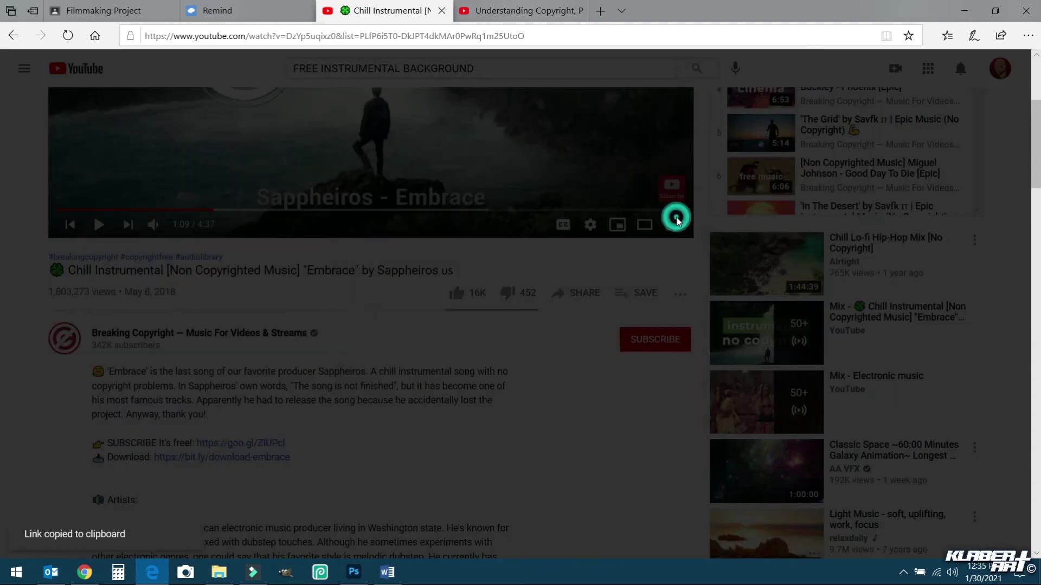
Step: Open the YouTube to Mp3 Converter link from the Filmmaking Project classroom materials
left_click(101, 10)
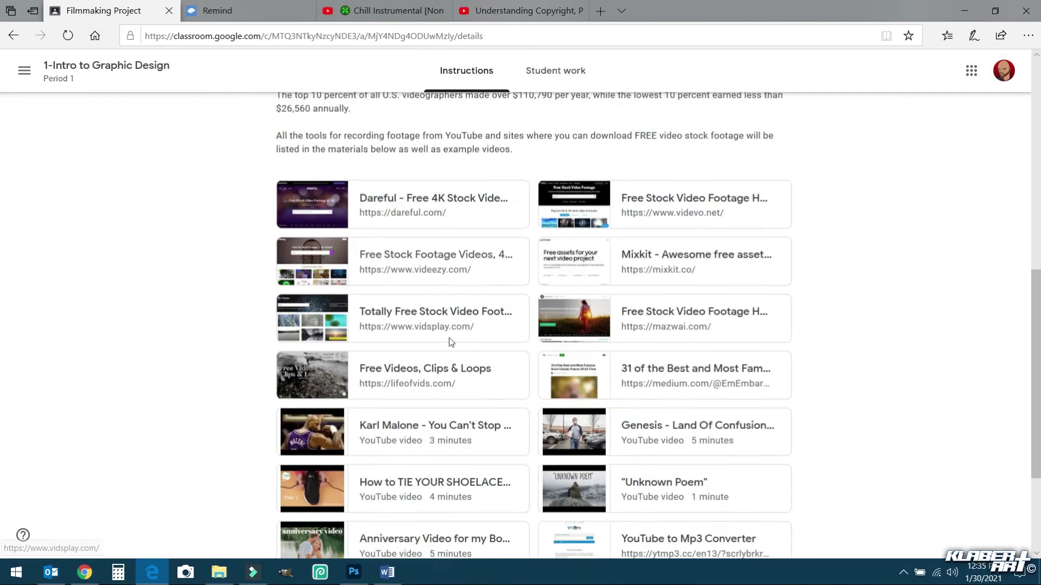
scroll(449, 337, "down", 3)
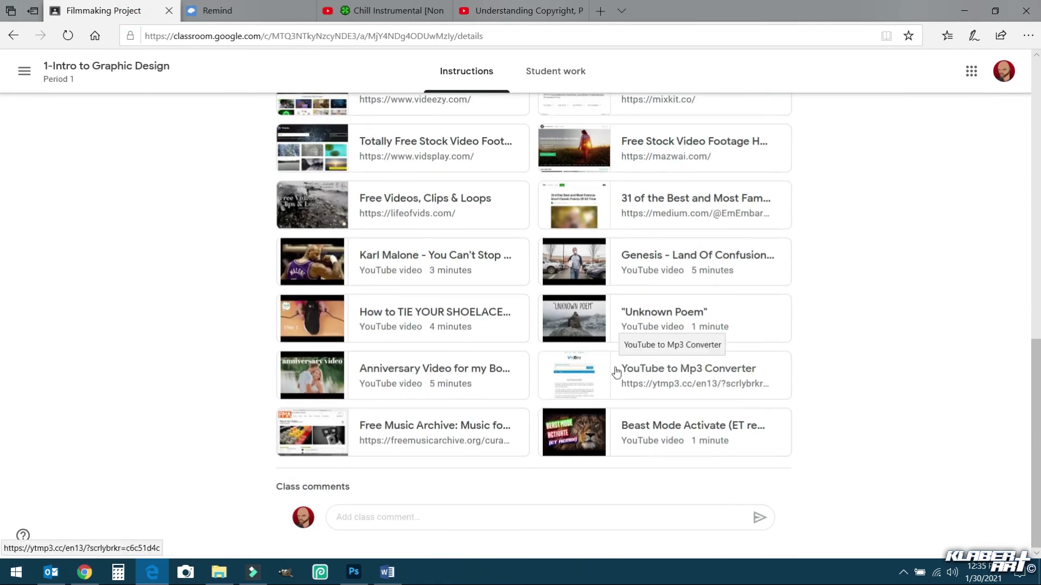
left_click(591, 374)
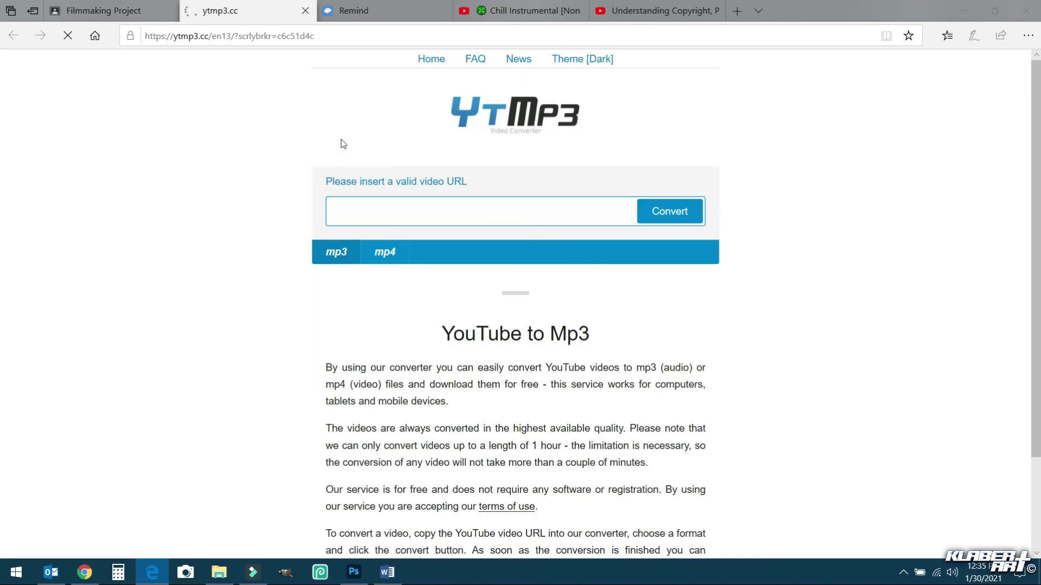
Step: Convert the copied YouTube link to mp3 and decline the site's notifications
right_click(341, 213)
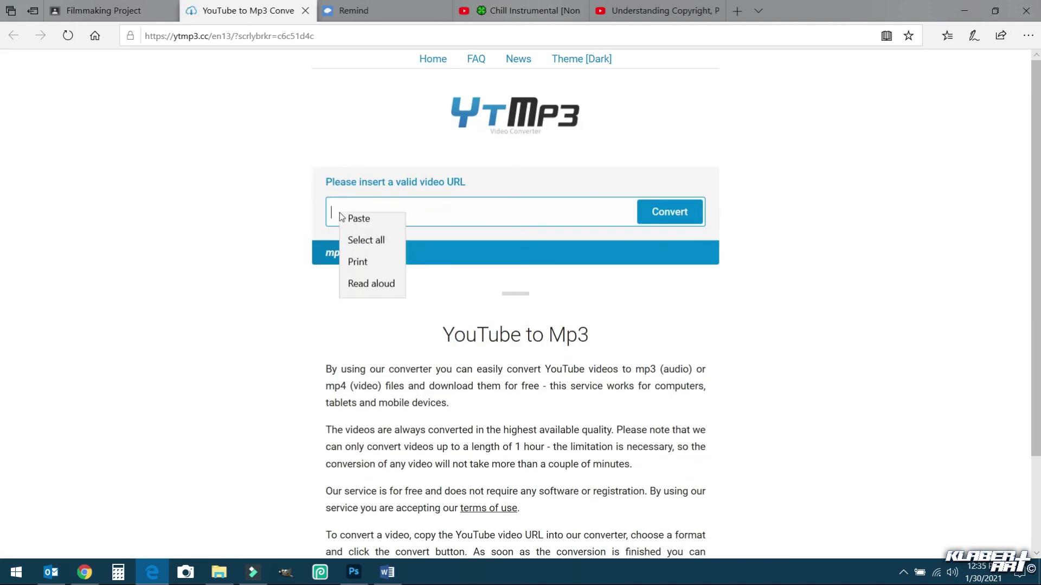
left_click(352, 226)
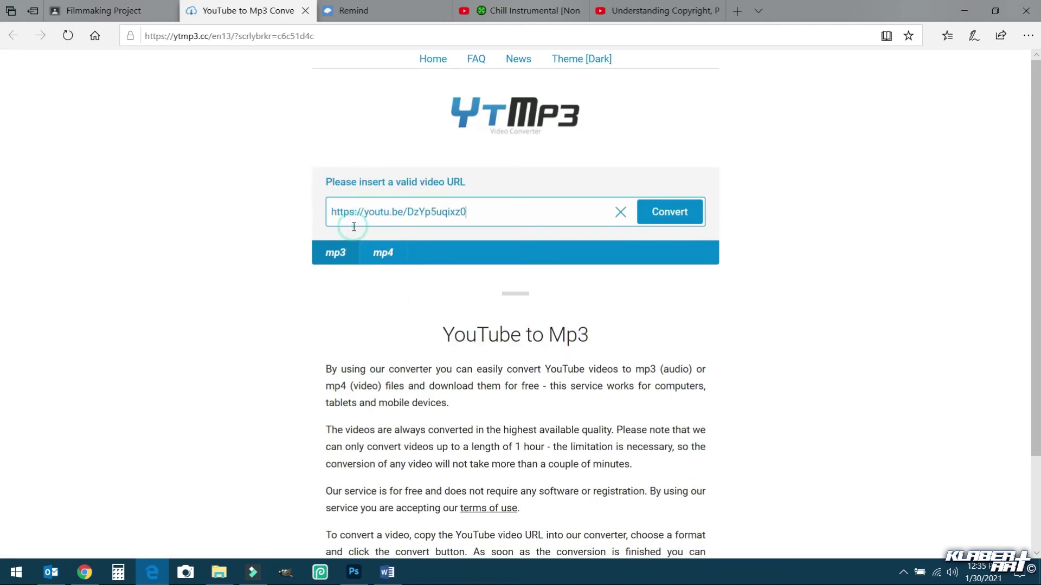
left_click(666, 212)
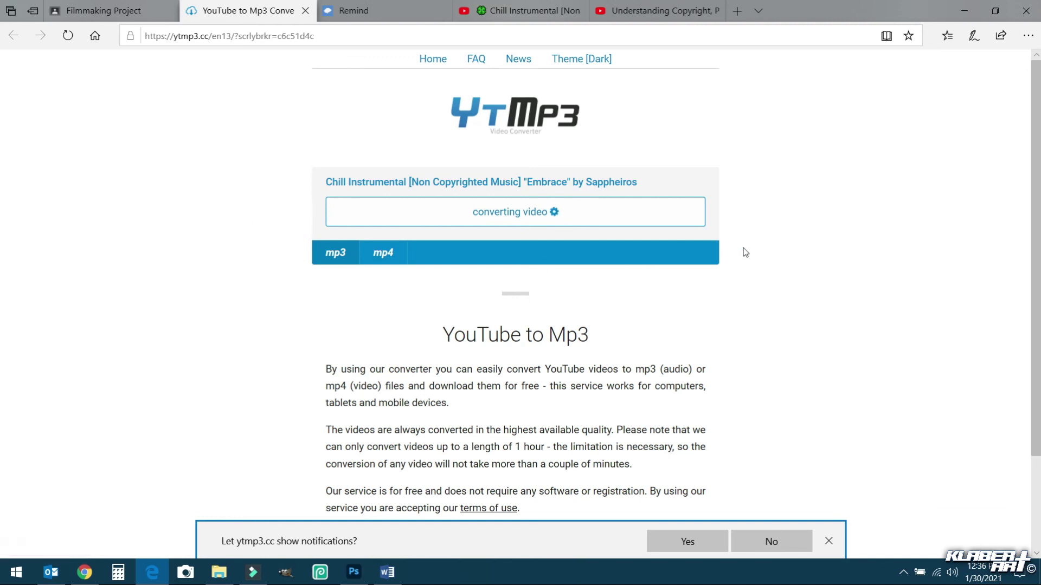
left_click(769, 542)
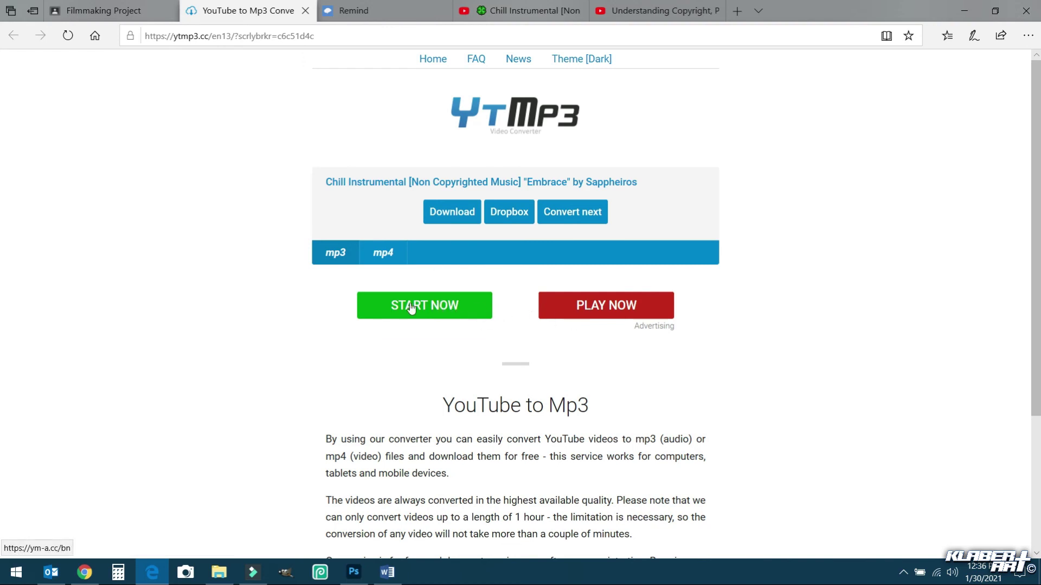
Step: Download and save the converted Chill Instrumental mp3 file
left_click(460, 215)
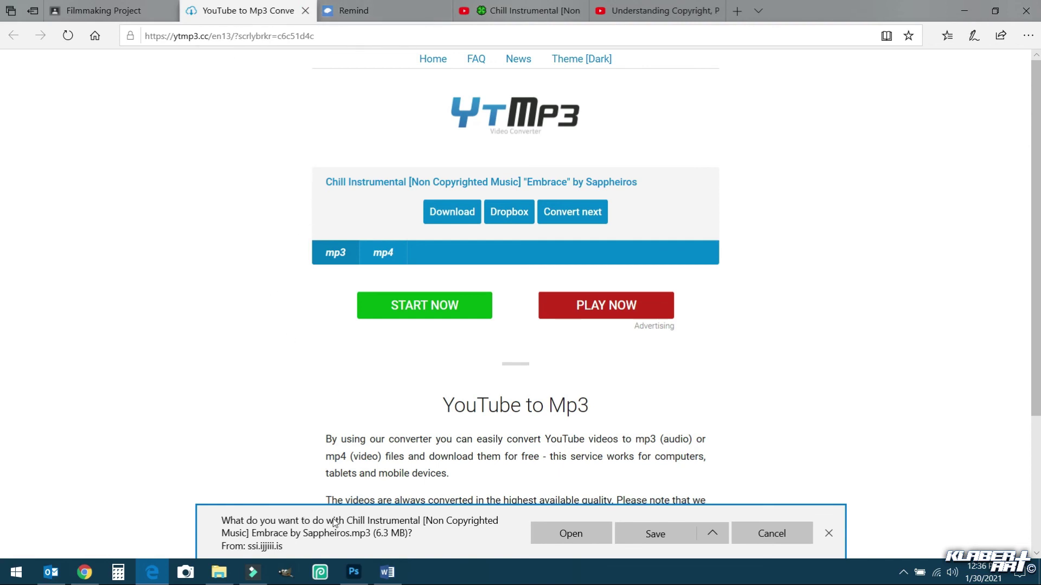
left_click(660, 534)
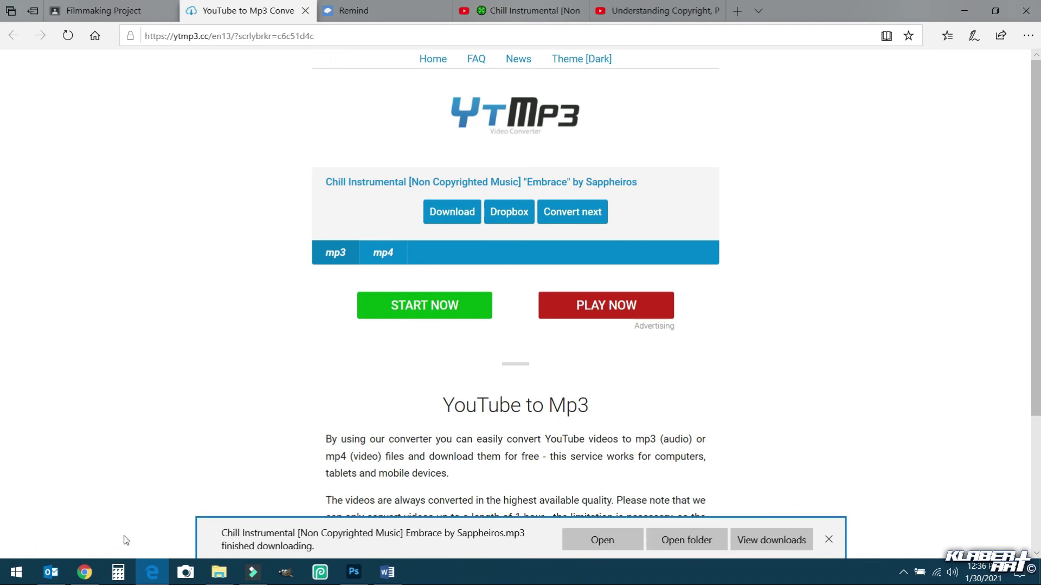
left_click(830, 541)
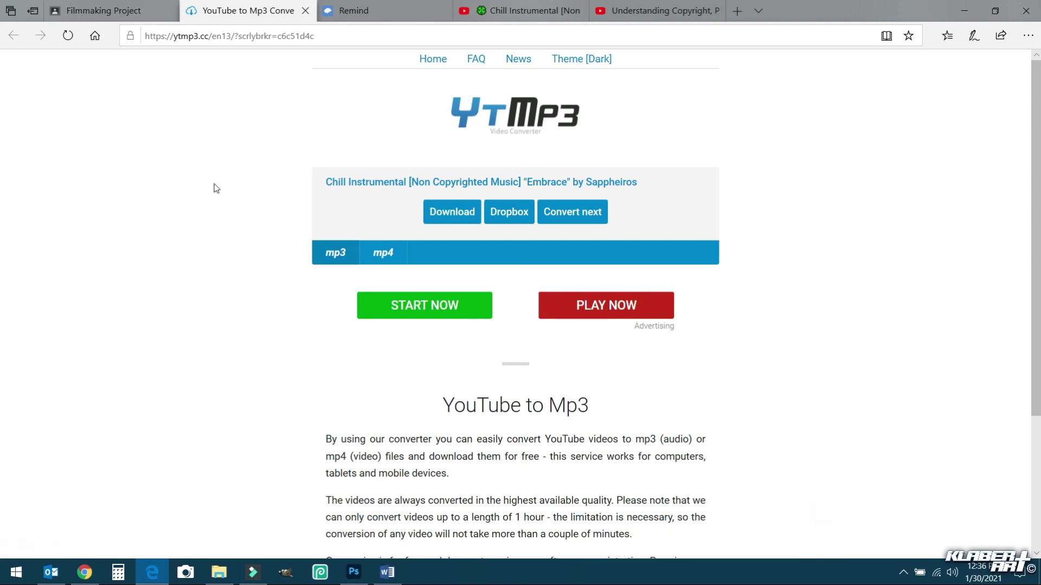
Step: Switch to Filmora and import the "Chill Instrumental [Non Copyrighted Music] Embrace by Sappheiros" file from the Downloads folder
left_click(258, 578)
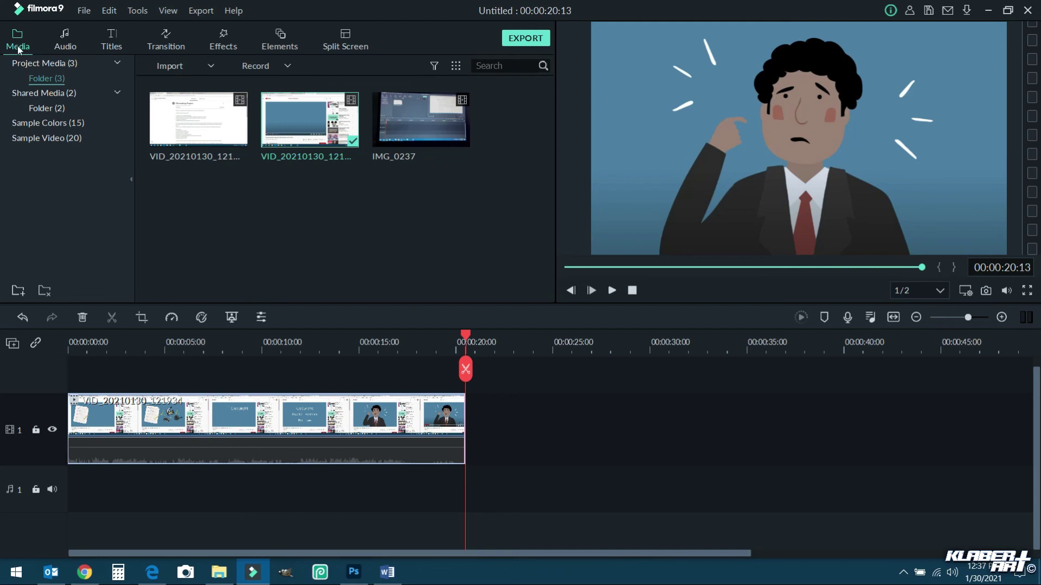
left_click(161, 66)
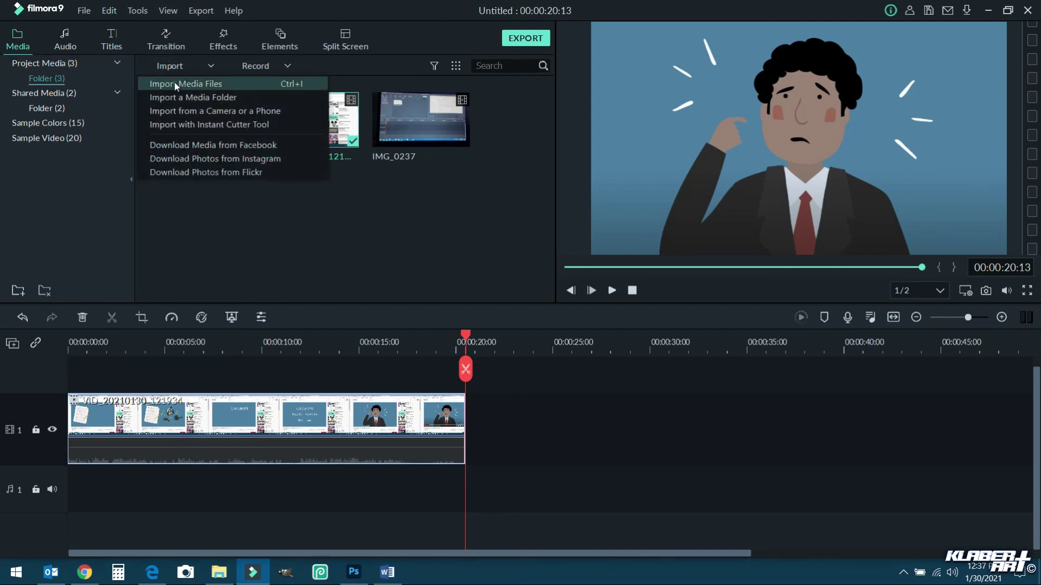
left_click(186, 84)
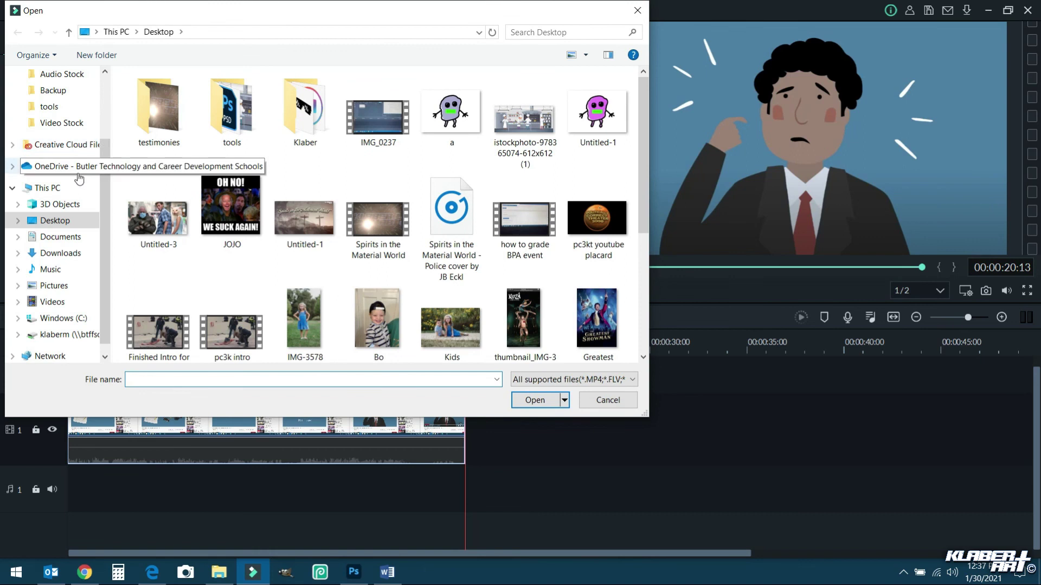
left_click(64, 253)
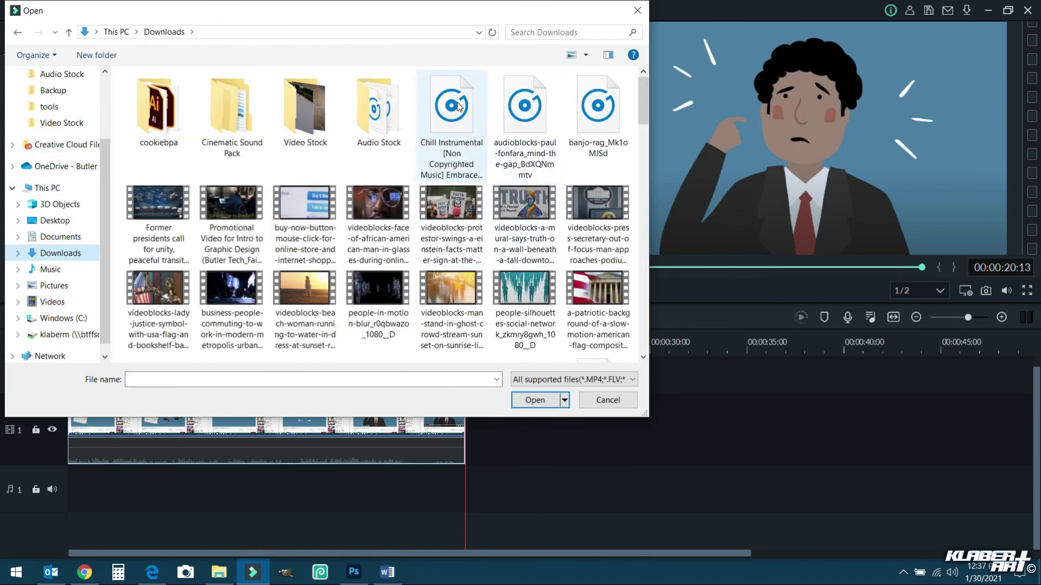
left_click(452, 116)
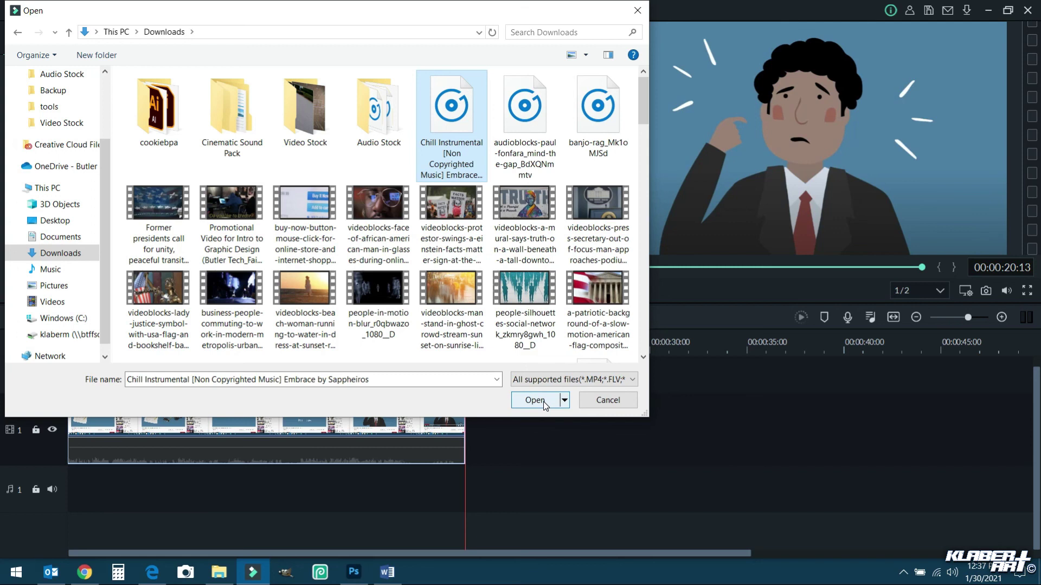
left_click(544, 402)
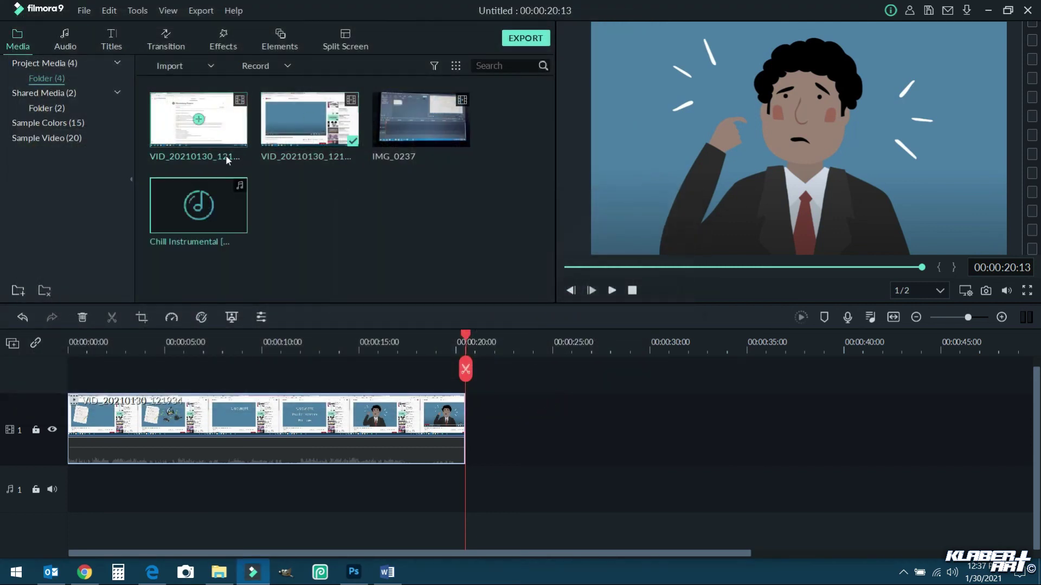
Step: Place the Chill Instrumental music at the start of audio track 1 and preview it with the video from the beginning
left_click_drag(233, 213, 70, 508)
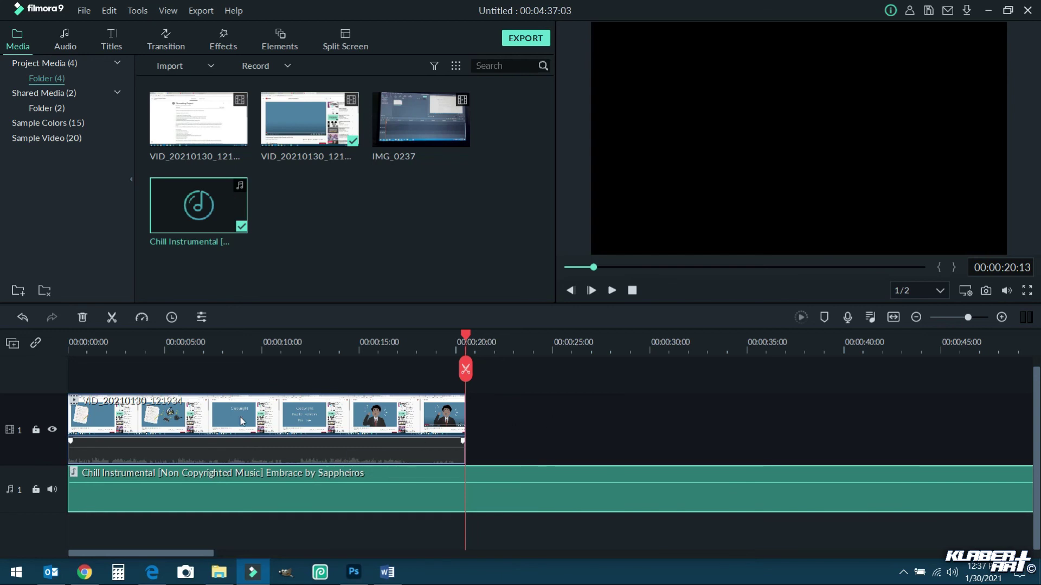
left_click(631, 293)
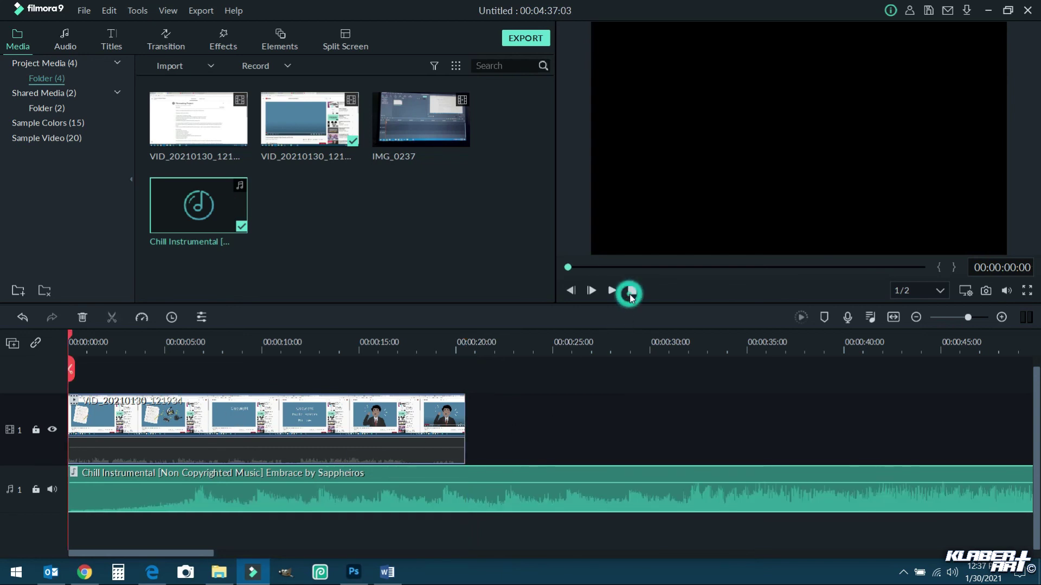
left_click(612, 291)
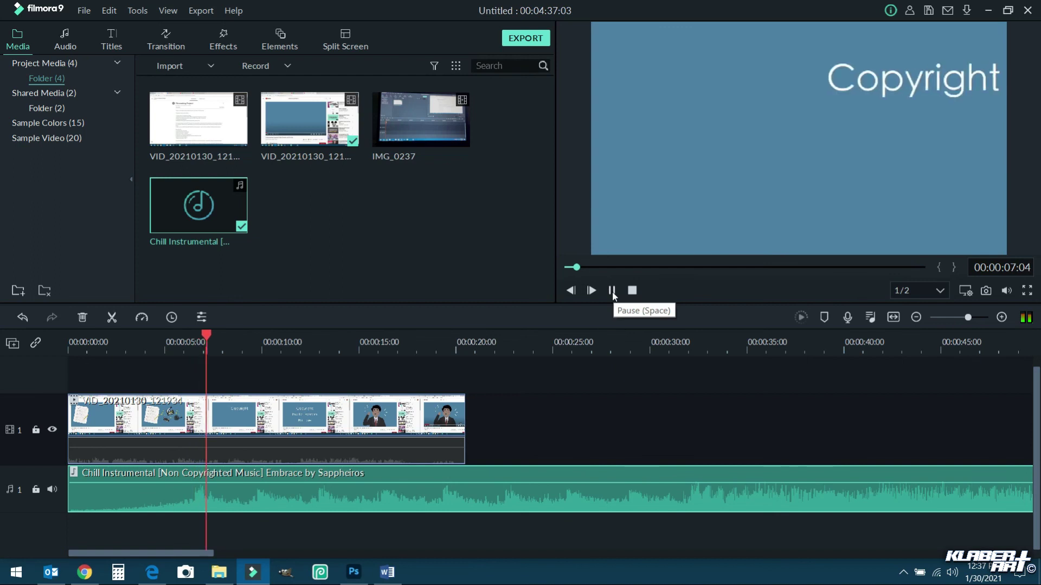
left_click(613, 292)
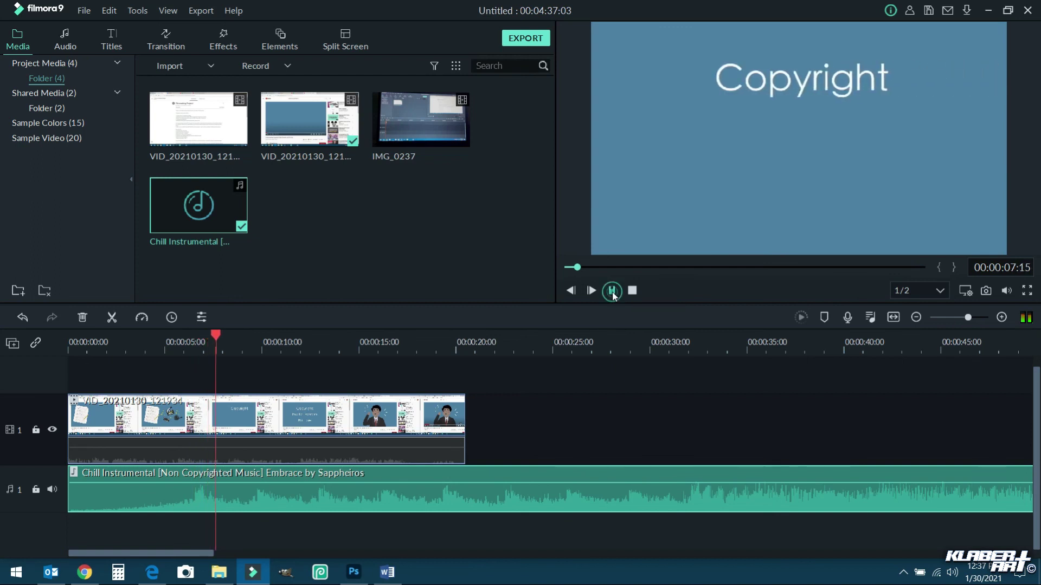
Step: Split the Chill Instrumental music at 00:03:02:20 and delete the portion after the cut
left_click(893, 318)
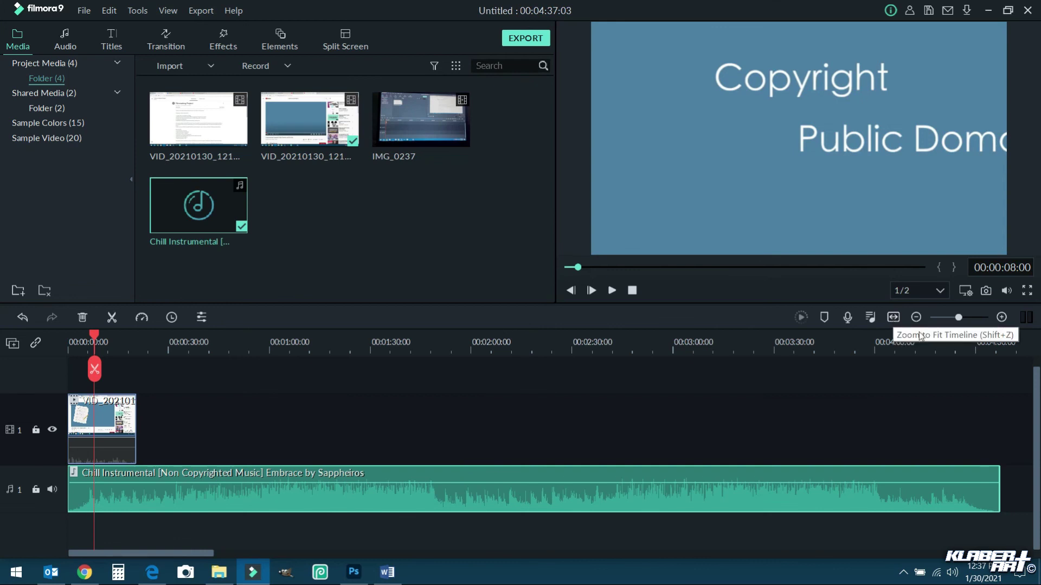
left_click(980, 342)
left_click_drag(984, 337, 672, 342)
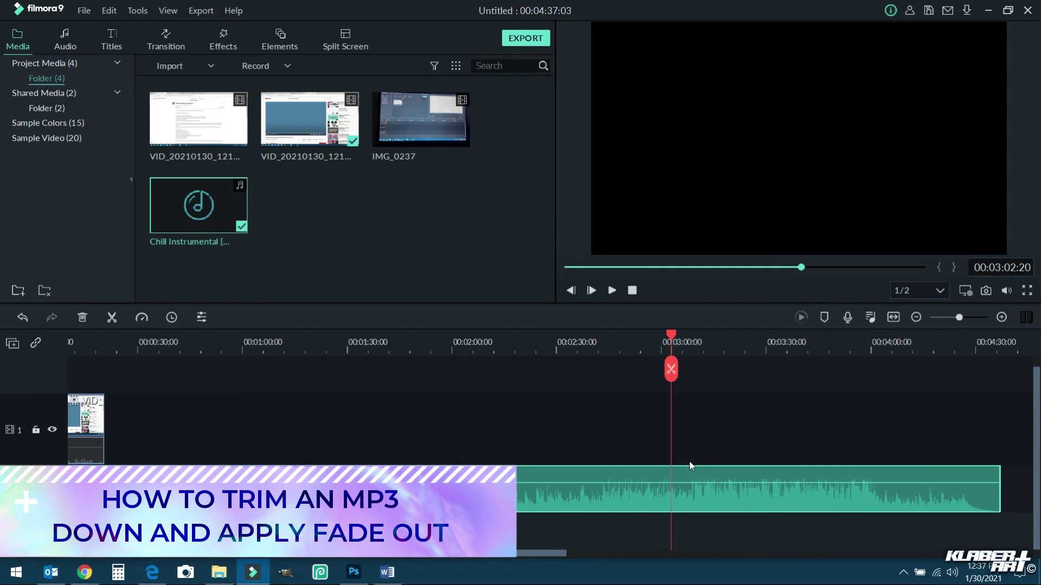
right_click(699, 490)
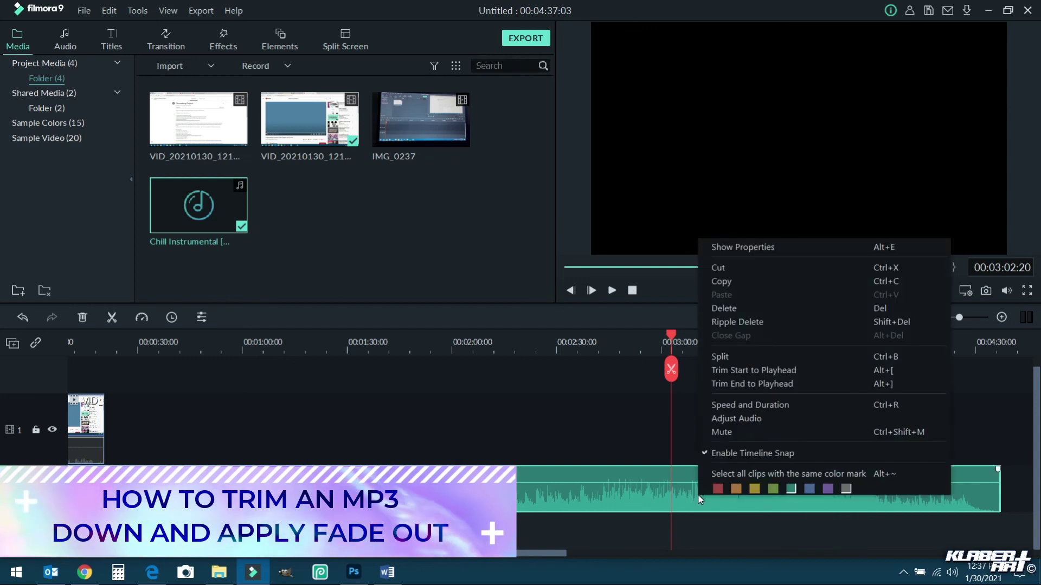
left_click(722, 358)
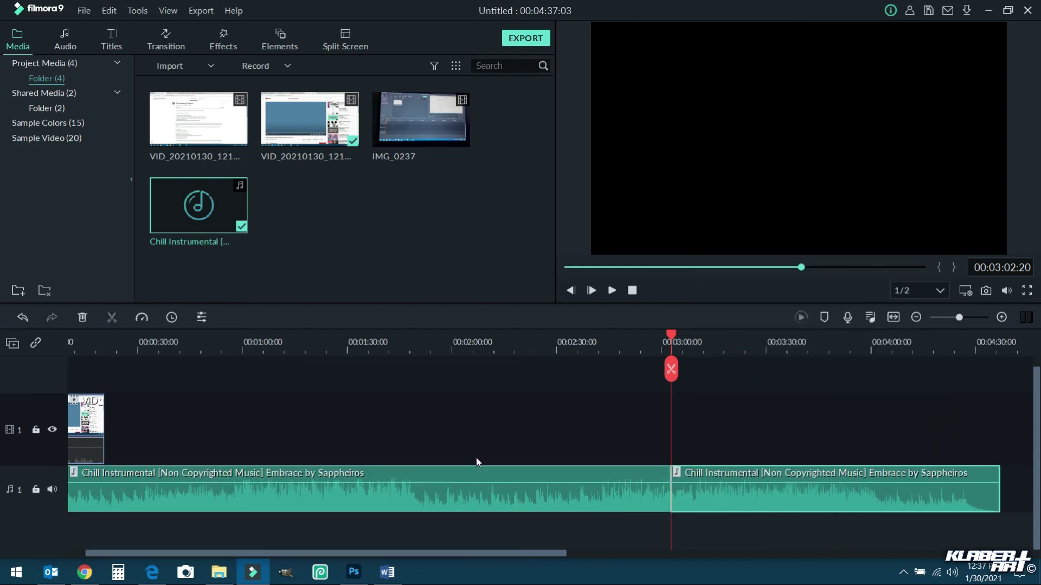
right_click(821, 494)
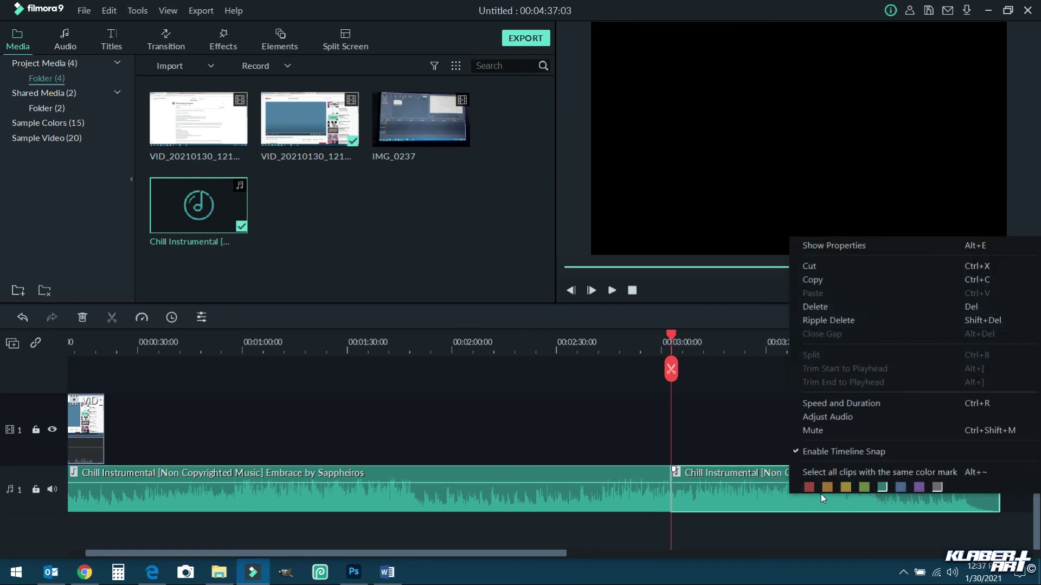
left_click(816, 302)
Step: Fade out the end of the Chill Instrumental music over about its last 5 seconds and preview the fade
left_click_drag(961, 317, 988, 327)
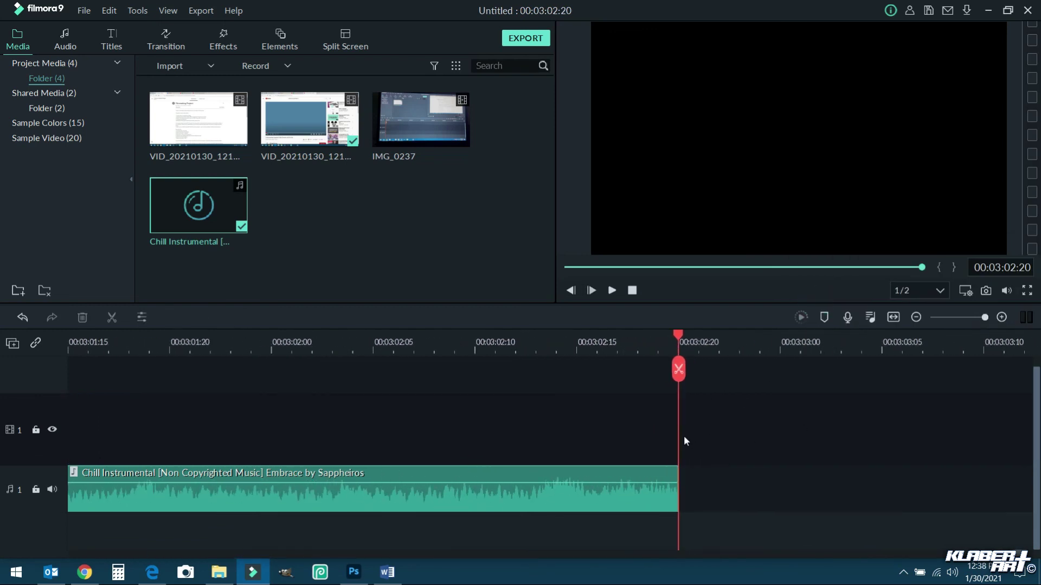
left_click_drag(997, 306, 991, 304)
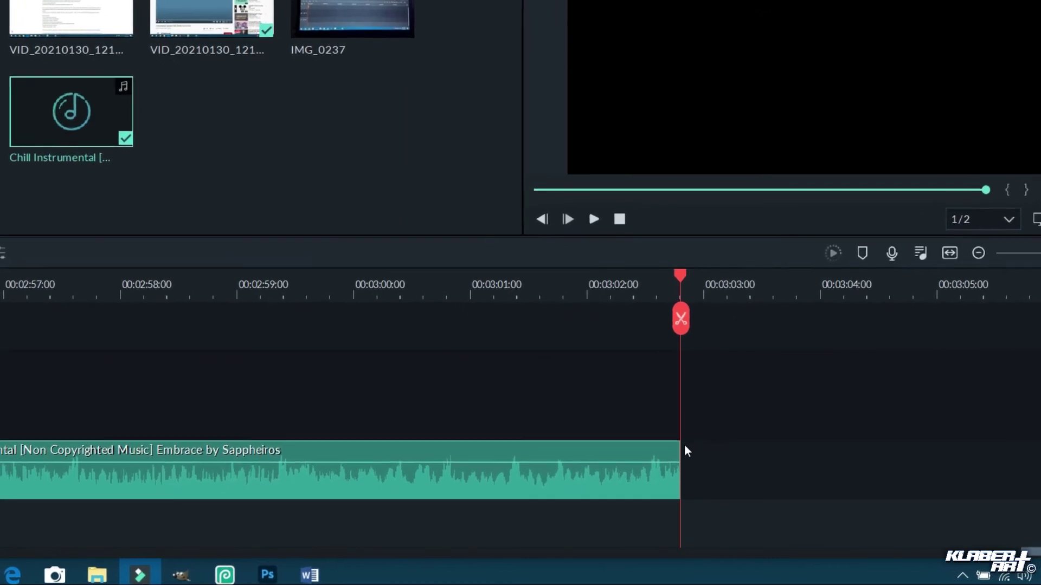
left_click_drag(676, 437, 676, 437)
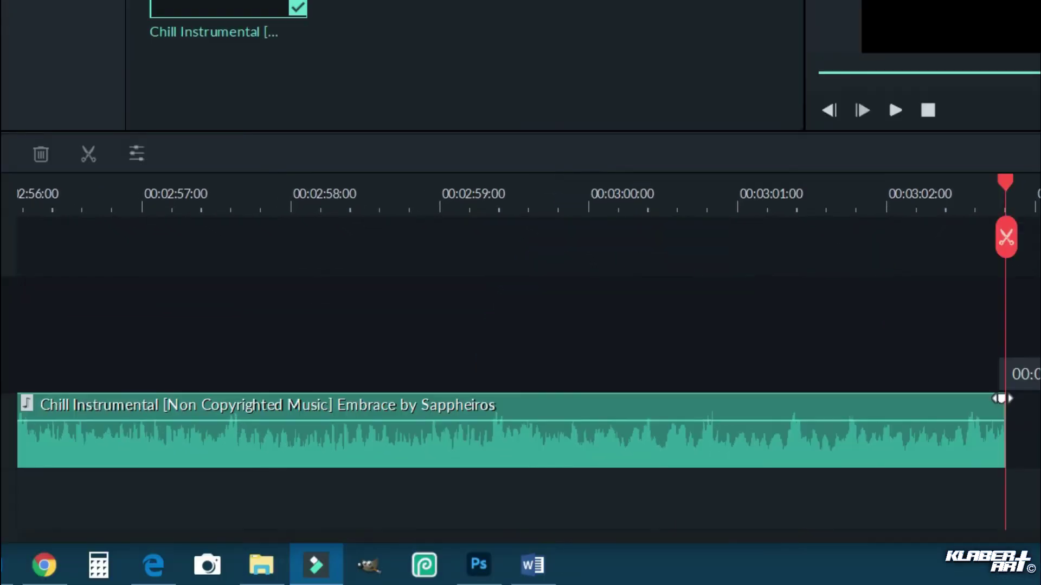
left_click_drag(1002, 399, 238, 451)
left_click(221, 184)
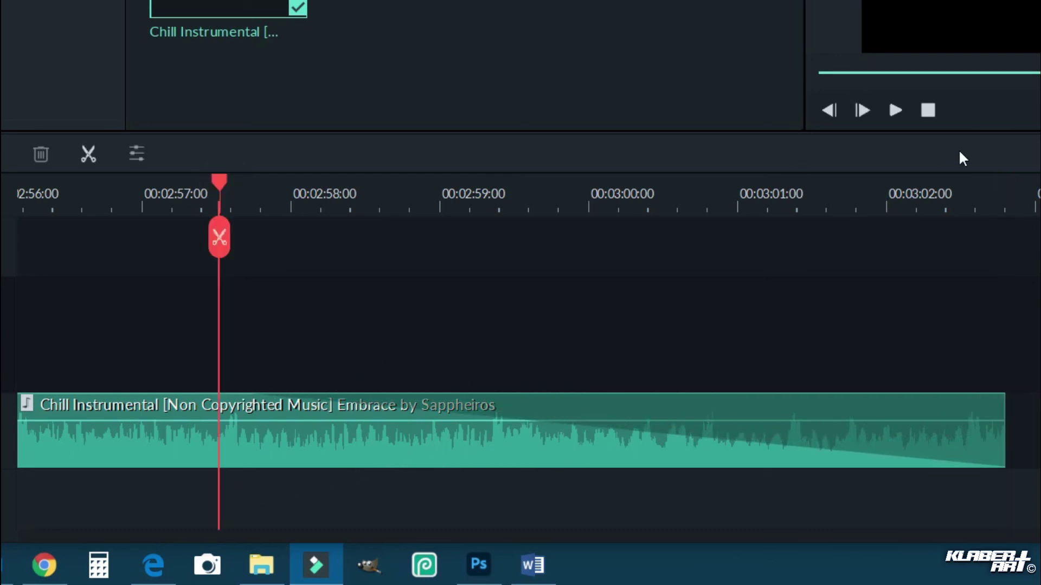
left_click(612, 291)
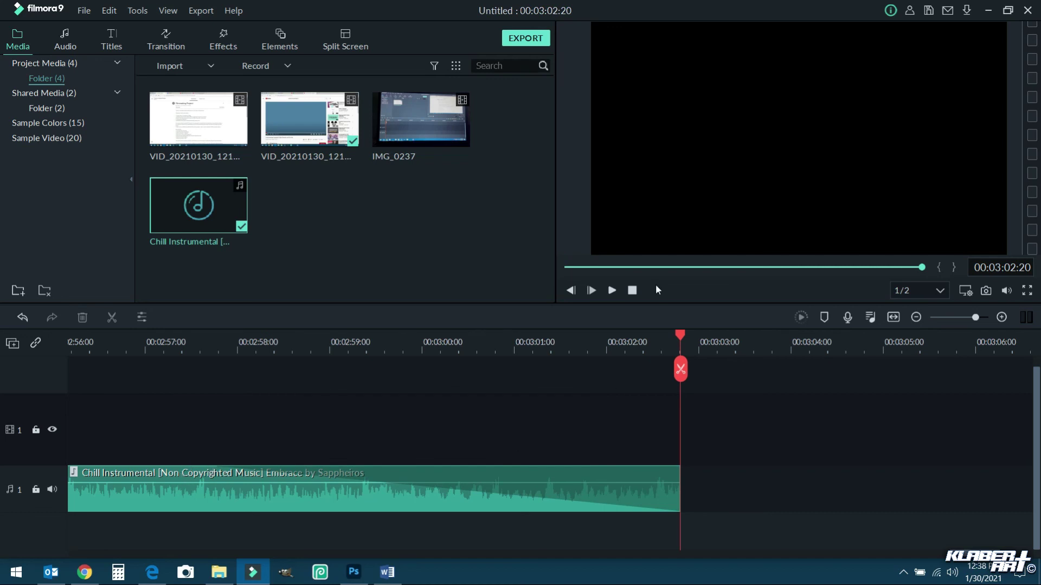
Step: Switch to Microsoft Edge and review the requirements on the Filmmaking Project assignment page
mouse_move(178, 211)
mouse_move(92, 564)
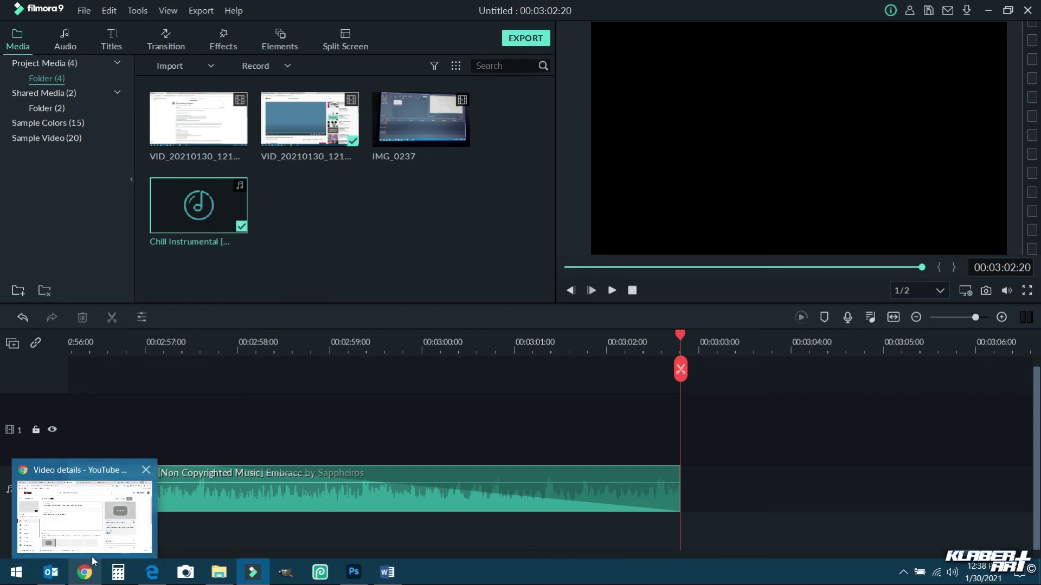
left_click(152, 572)
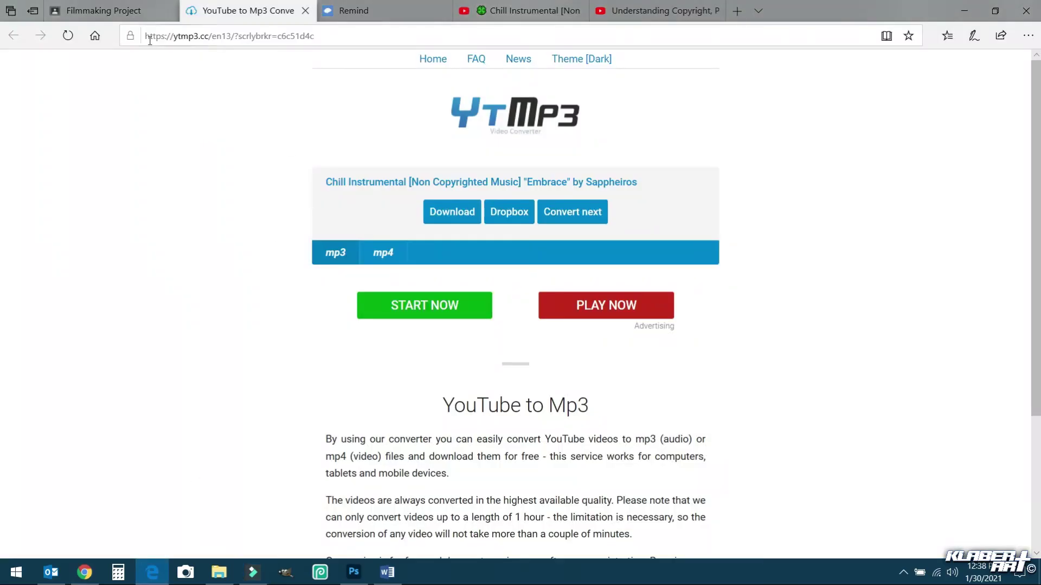
left_click(103, 10)
scroll(558, 401, "up", 10)
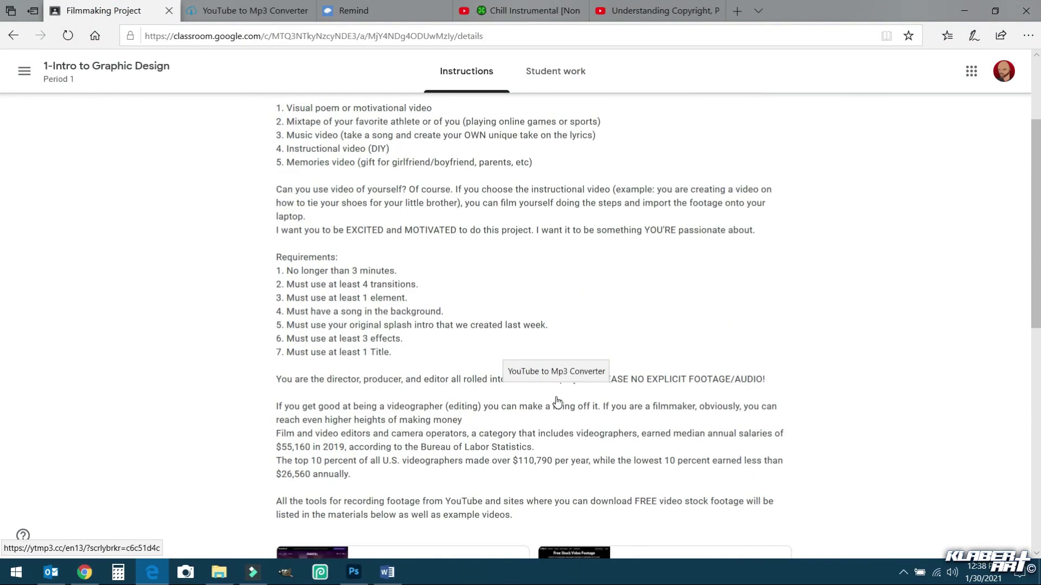
scroll(474, 365, "down", 2)
scroll(474, 365, "up", 2)
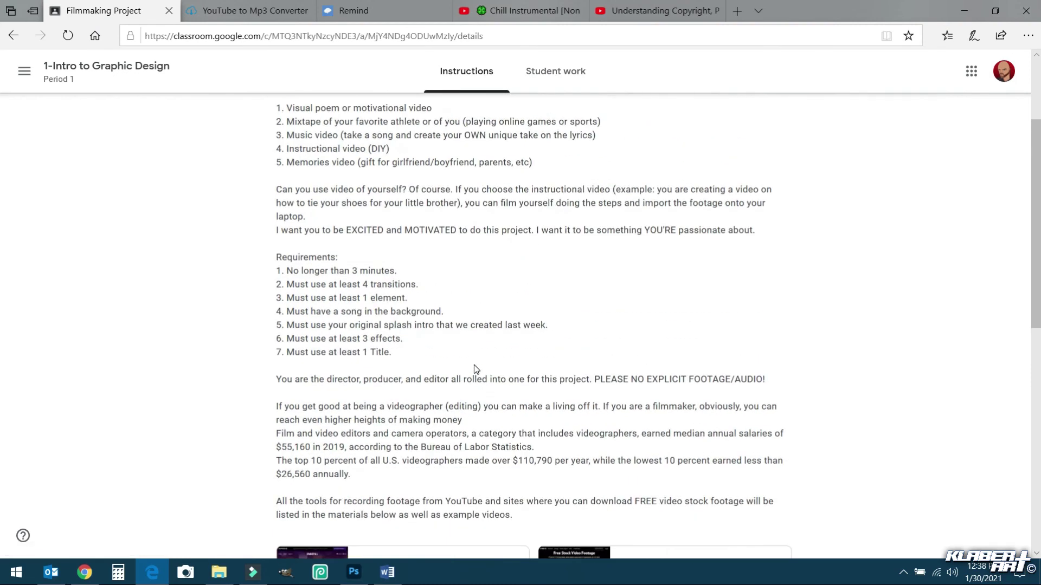
Step: Switch back to Filmora, open the transitions library, and briefly play the project from the beginning
left_click(255, 578)
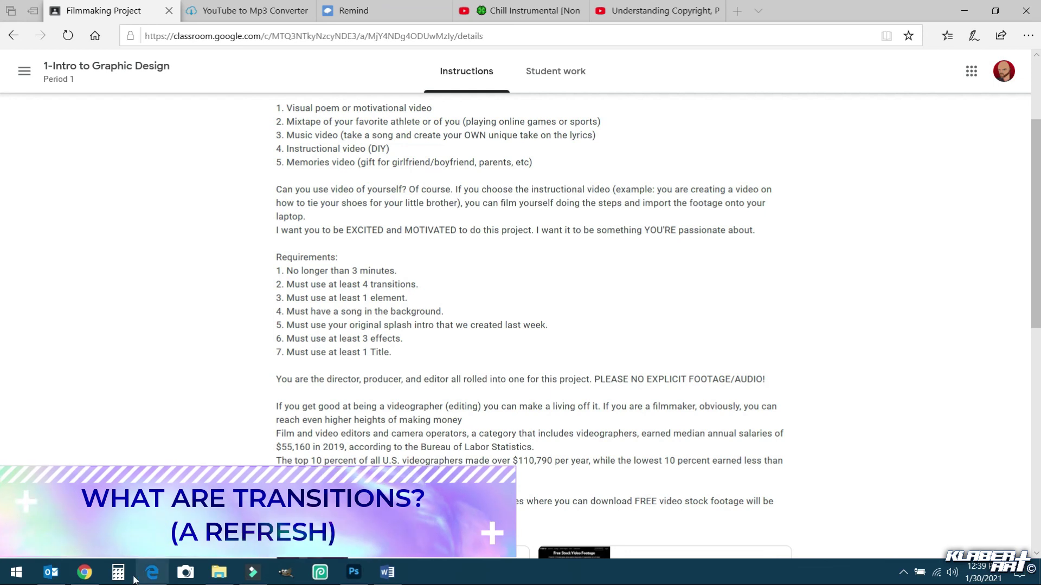
left_click(253, 573)
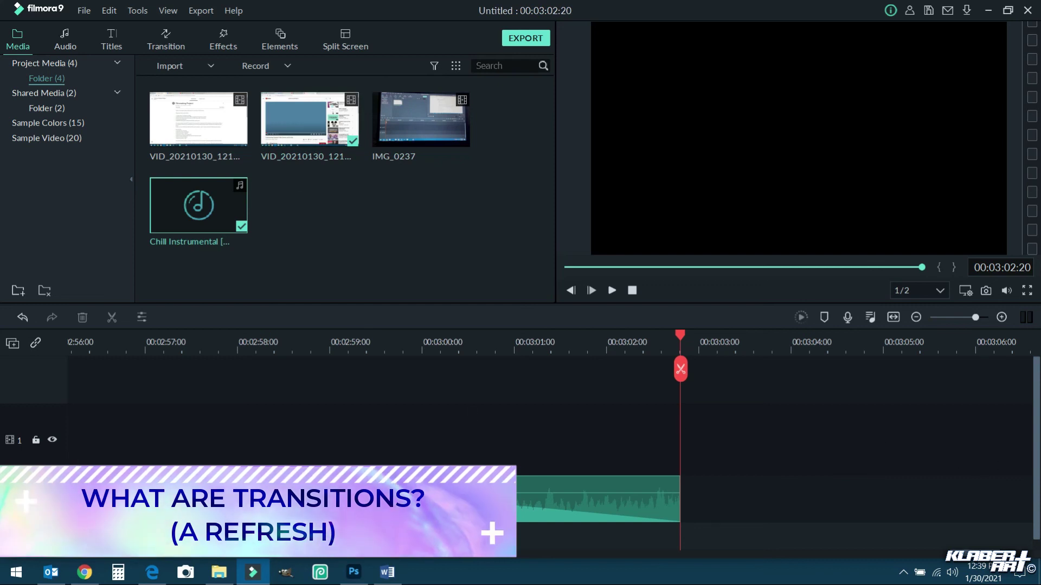
left_click(892, 321)
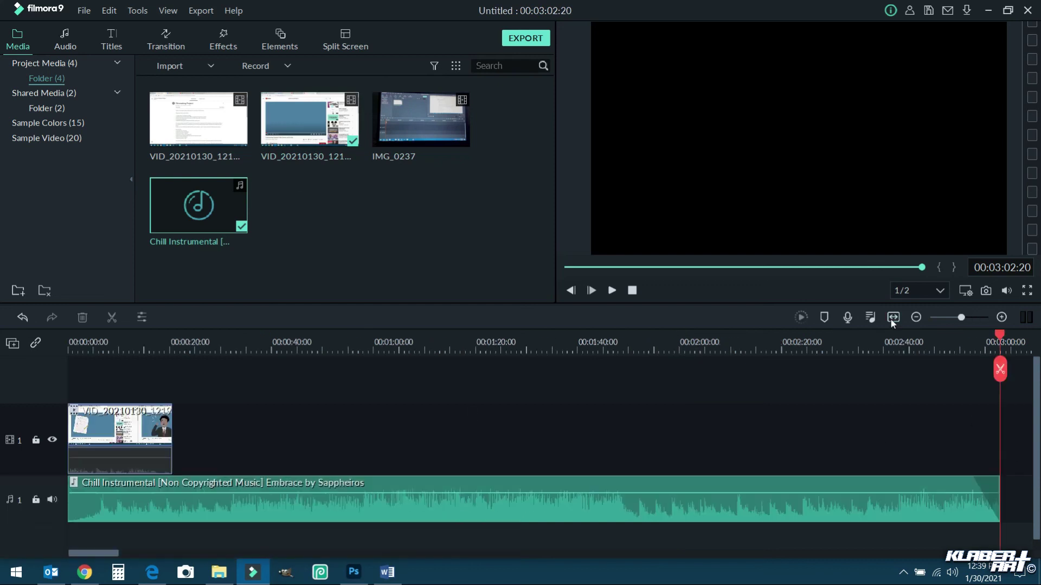
left_click(166, 41)
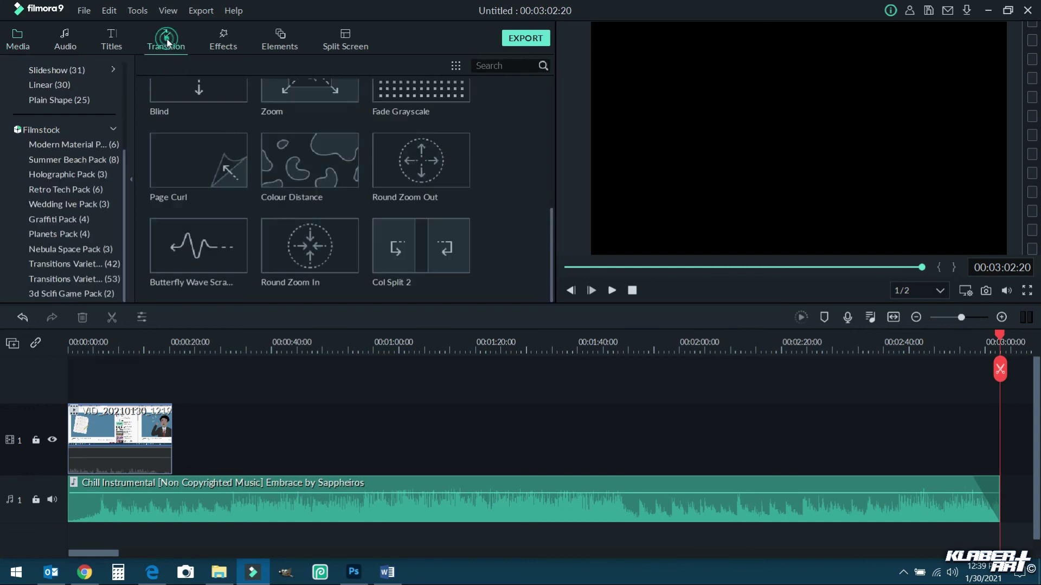
left_click(632, 290)
left_click(612, 290)
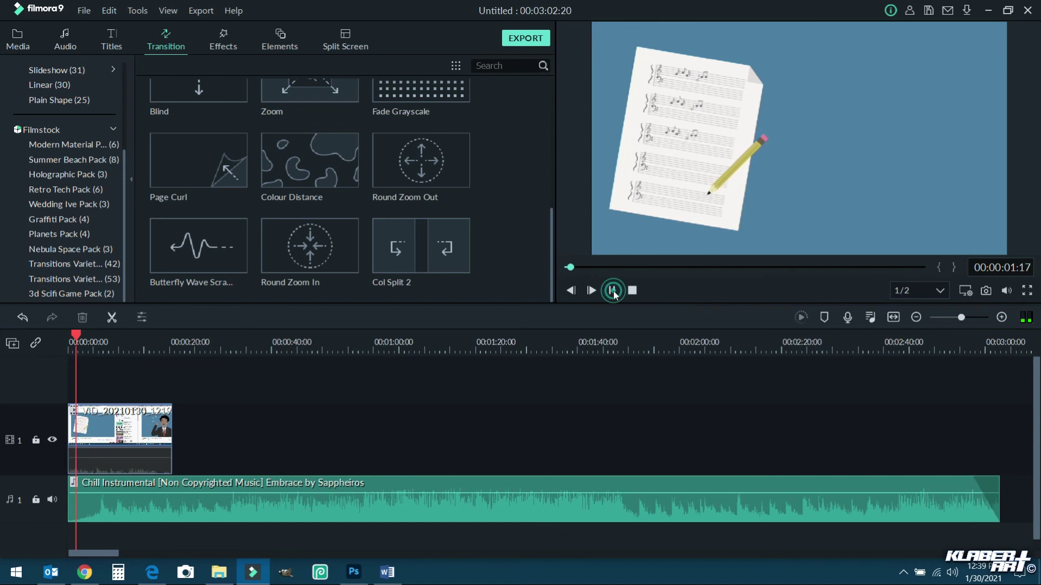
left_click(632, 290)
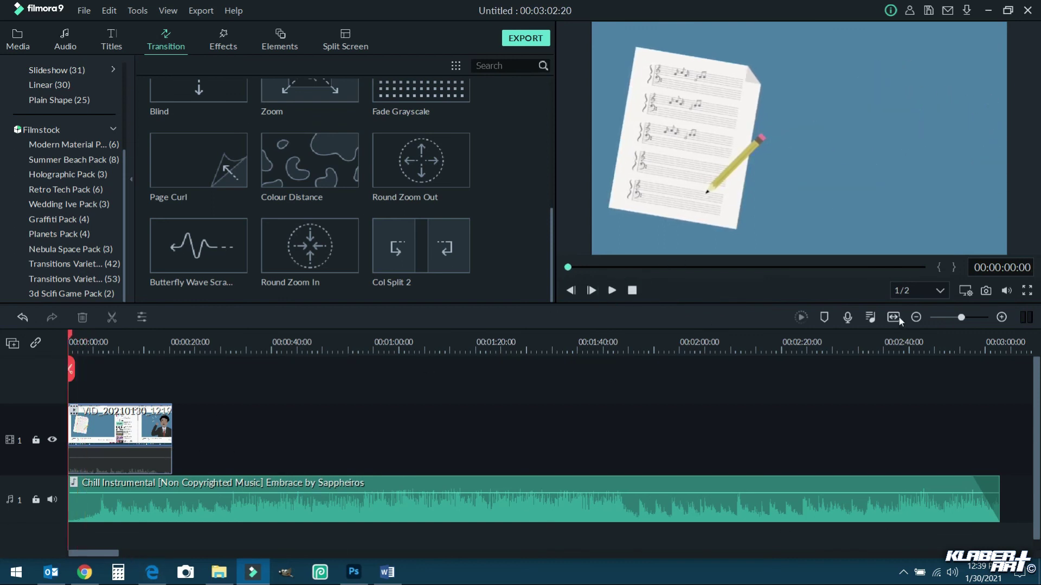
Step: Browse the Basic transitions and preview the Dissolve transition
left_click_drag(960, 319, 967, 320)
mouse_move(390, 268)
scroll(120, 144, "up", 3)
left_click(57, 115)
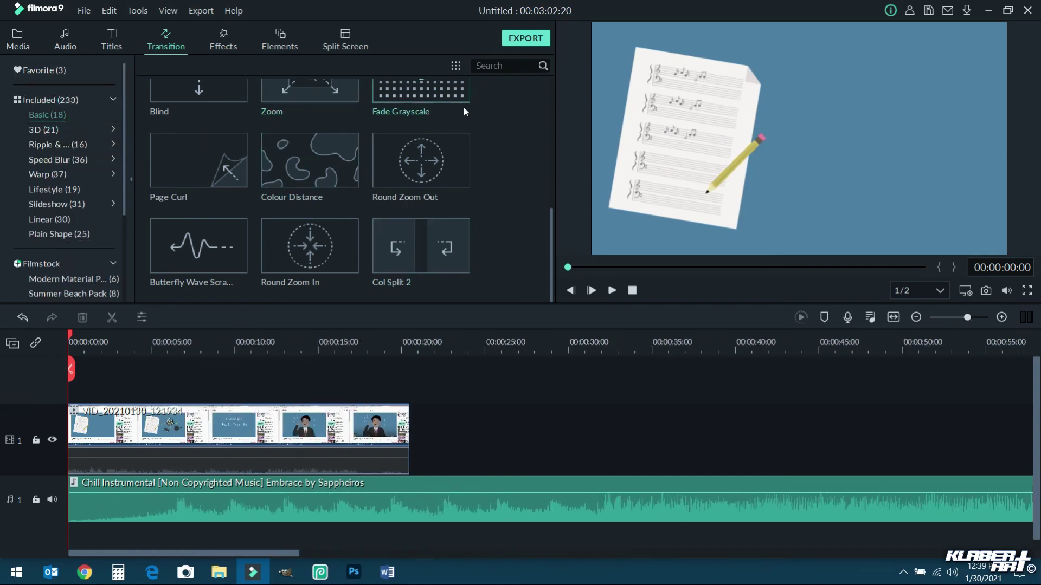
scroll(465, 109, "up", 5)
left_click(184, 135)
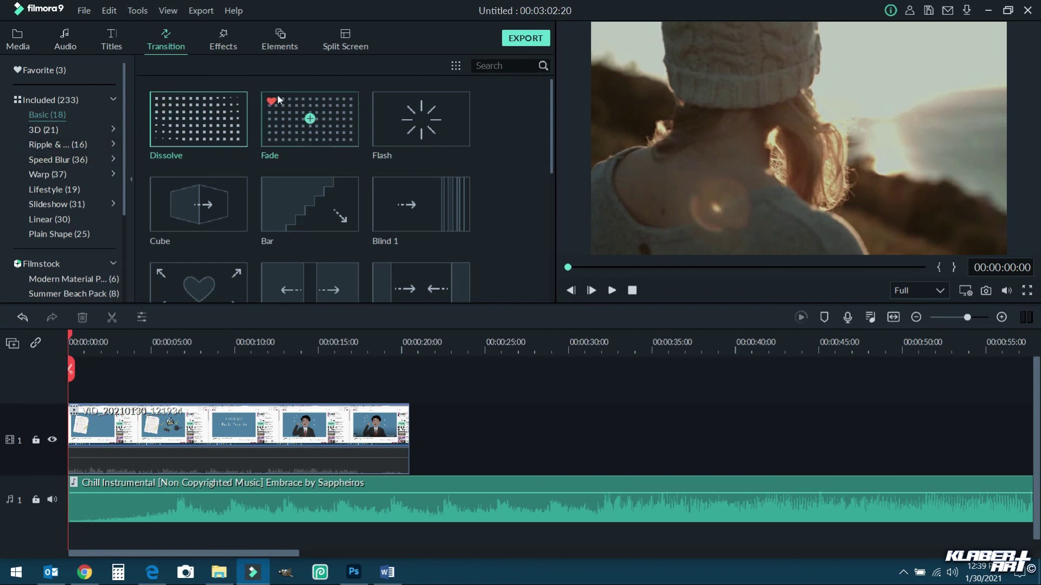
Step: Remove the Fade transition from the favorites, add it back, and show the favorite transitions
left_click(272, 101)
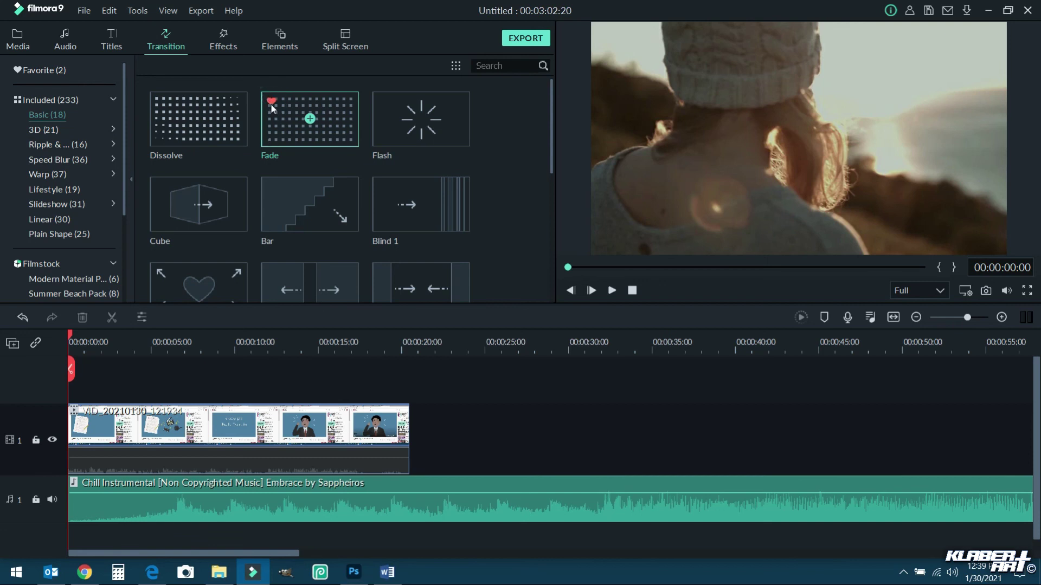
left_click(272, 103)
left_click(60, 131)
left_click(64, 115)
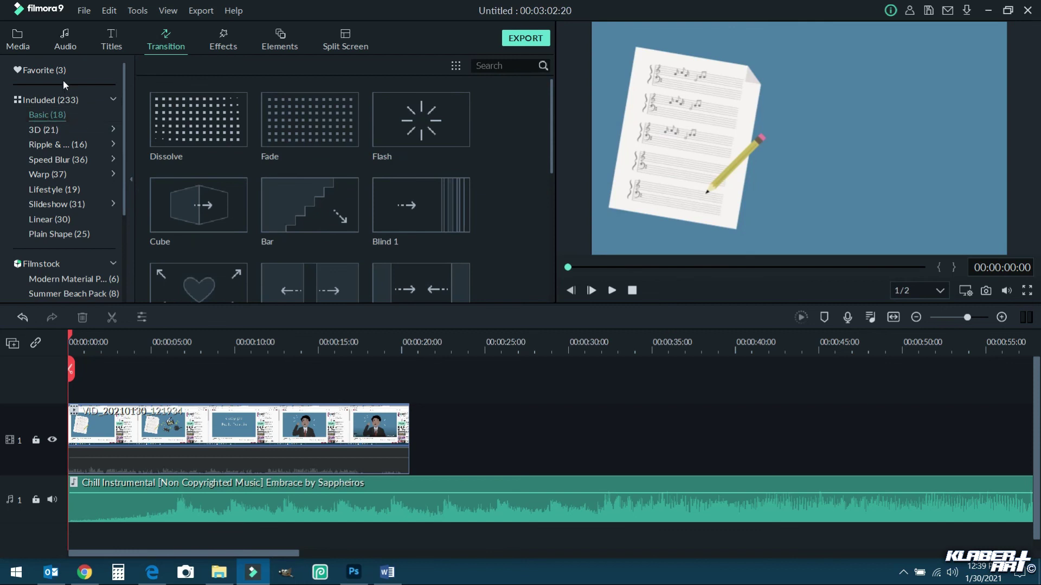
left_click(47, 69)
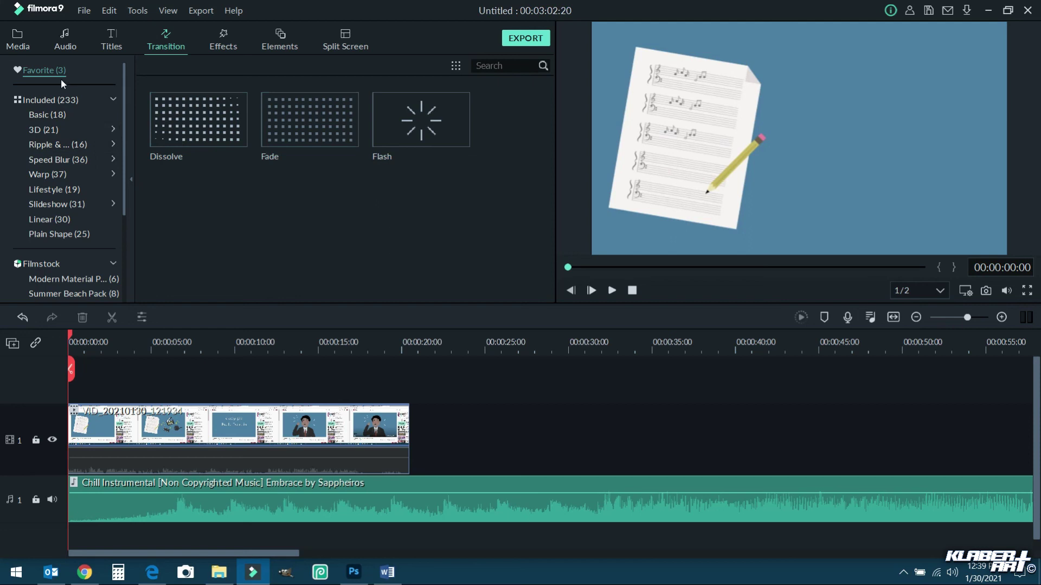
Step: Browse the transitions in the Ripple and Speed Blur categories
left_click(49, 144)
scroll(331, 166, "down", 5)
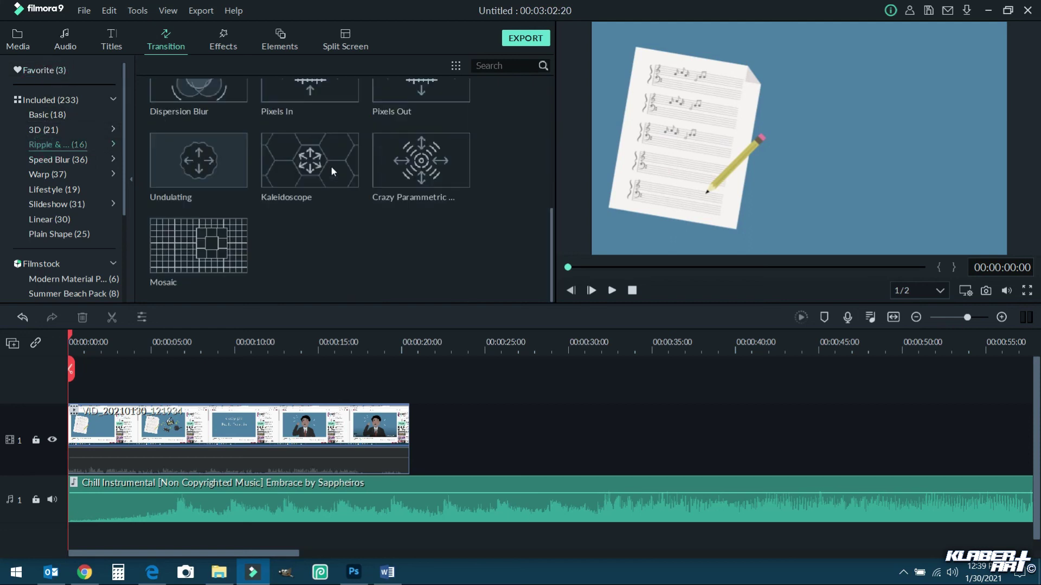
scroll(330, 166, "up", 5)
left_click(54, 159)
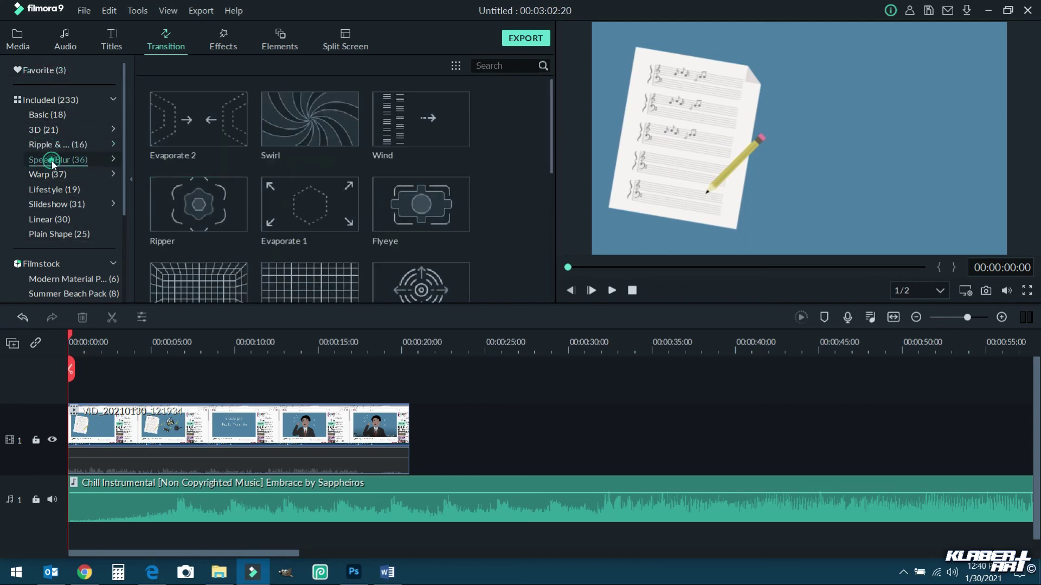
scroll(345, 106, "down", 10)
scroll(329, 152, "up", 10)
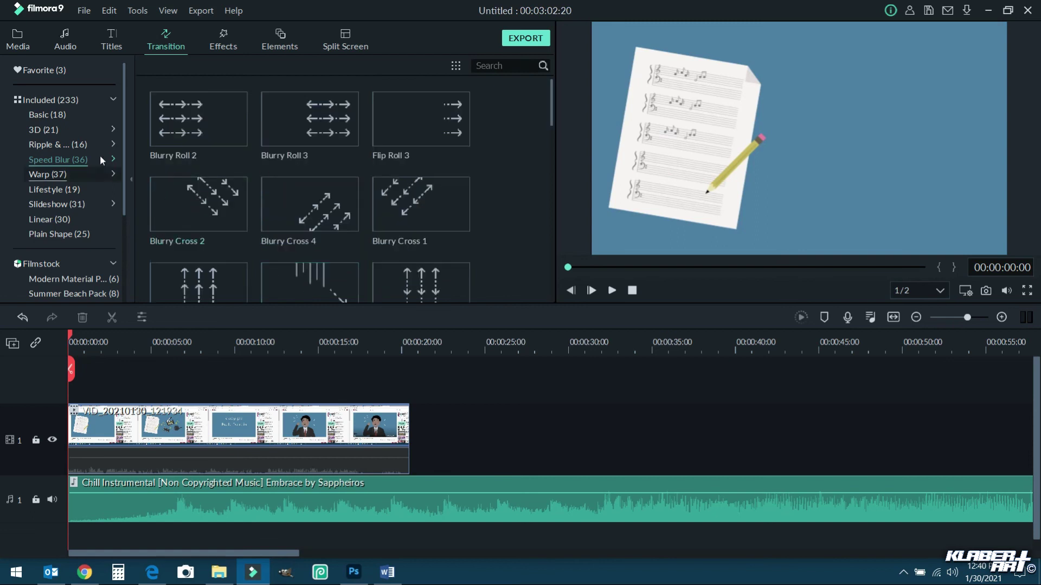
Step: Apply the favorite Dissolve transition to the start of the video clip on track 1
left_click(44, 71)
left_click_drag(197, 116, 69, 436)
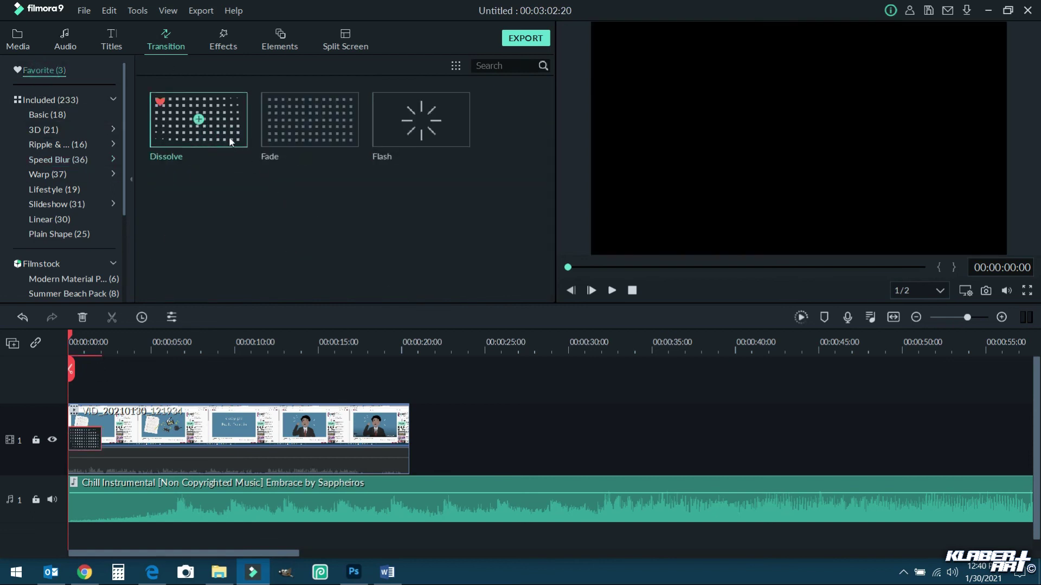
Step: Apply the favorite Fade transition to the end of the video clip and preview it
left_click(285, 146)
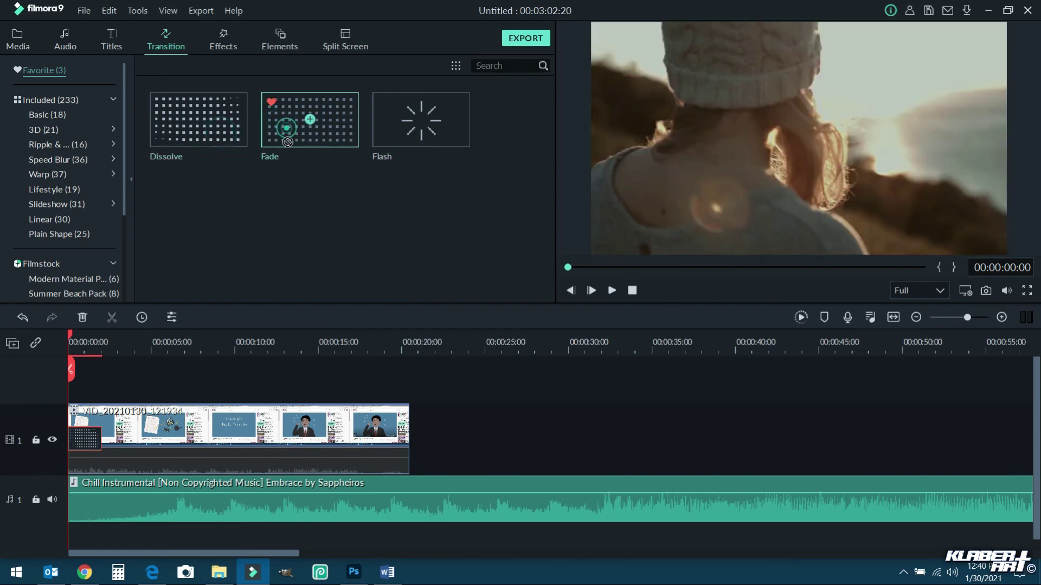
left_click_drag(287, 143, 374, 442)
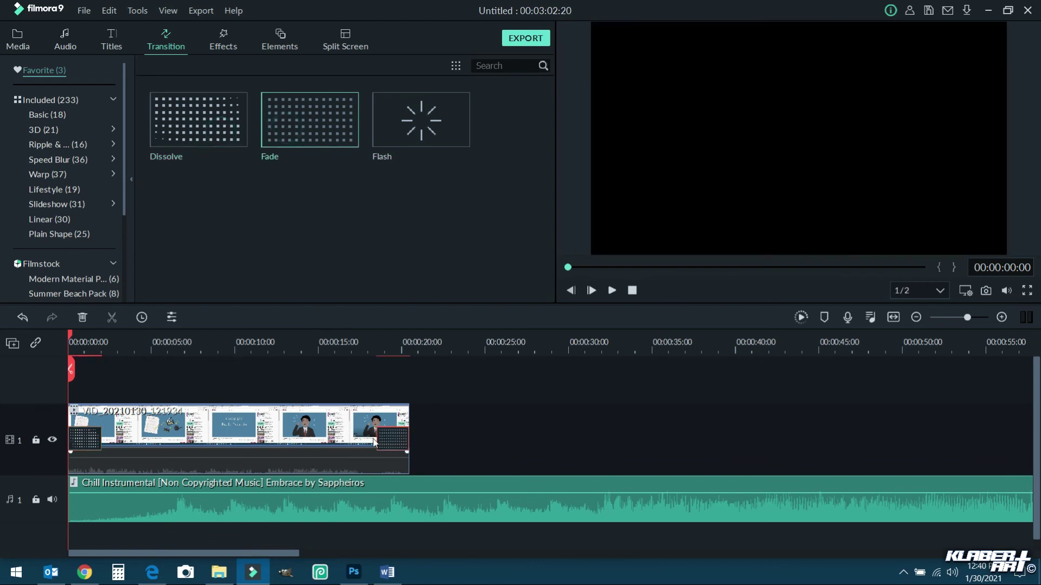
left_click(362, 350)
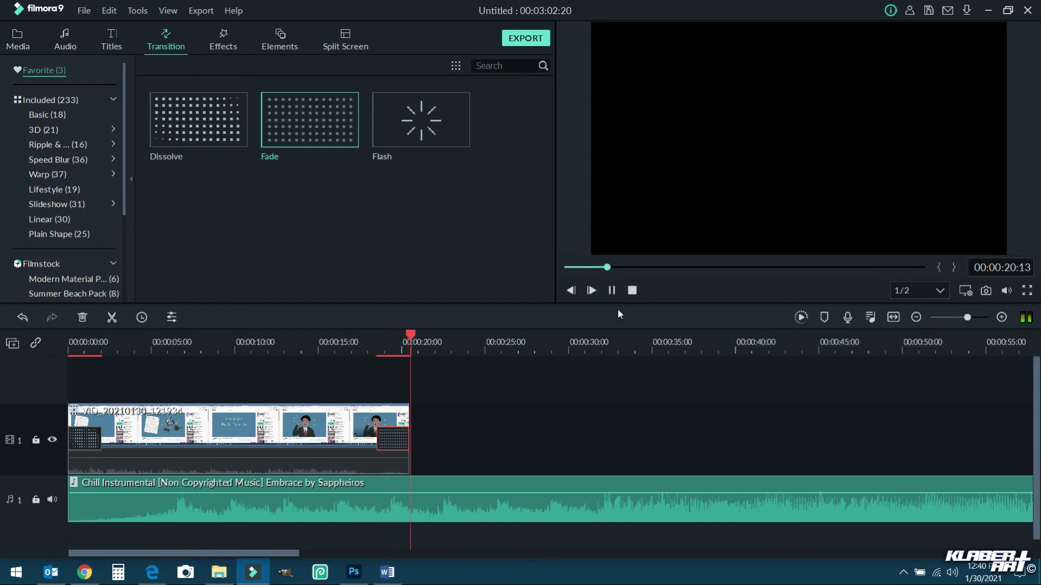
left_click(611, 292)
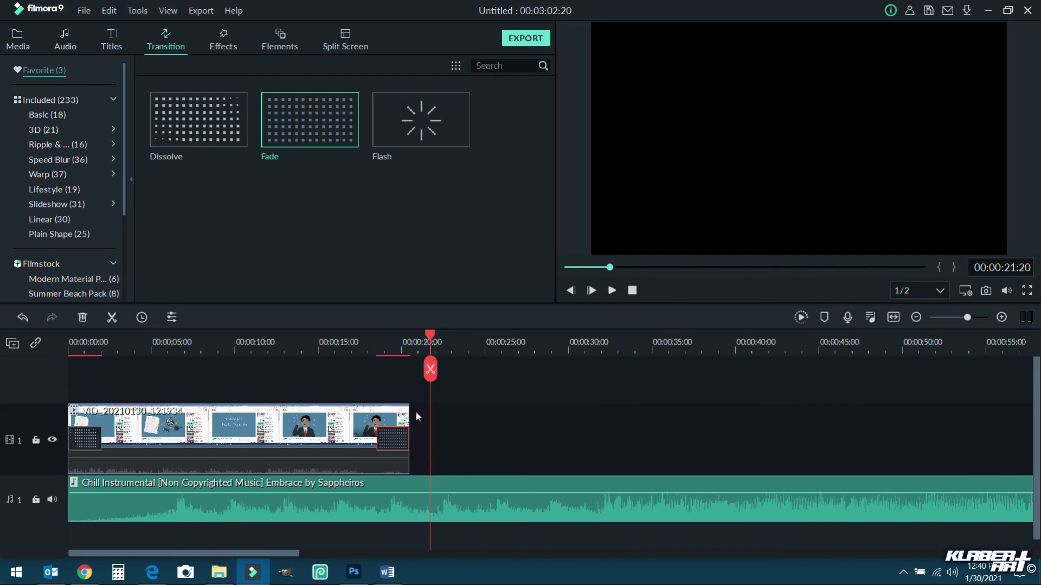
Step: Delete the Fade transition from the end of the video clip
right_click(387, 446)
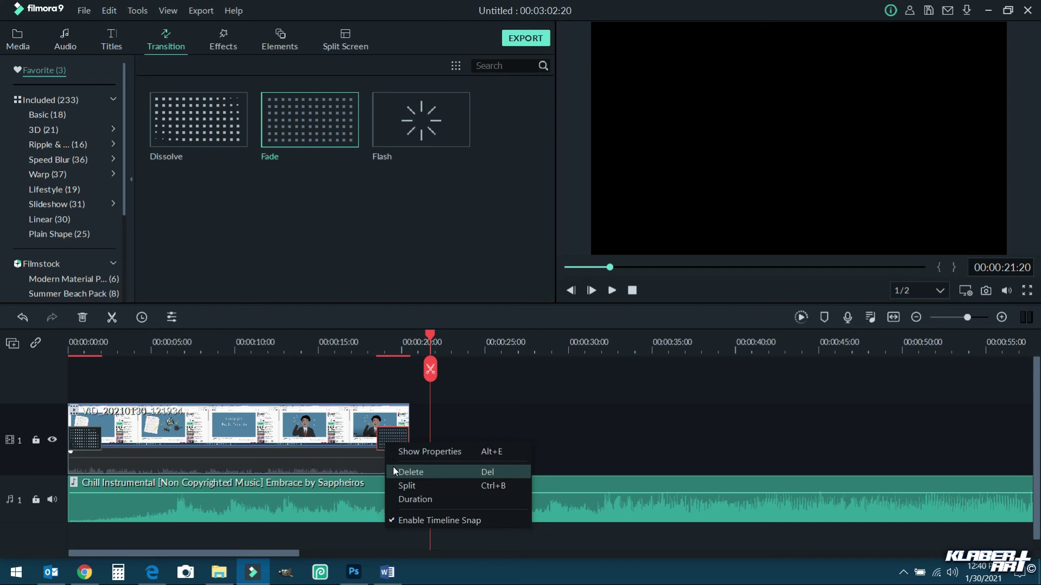
left_click(393, 467)
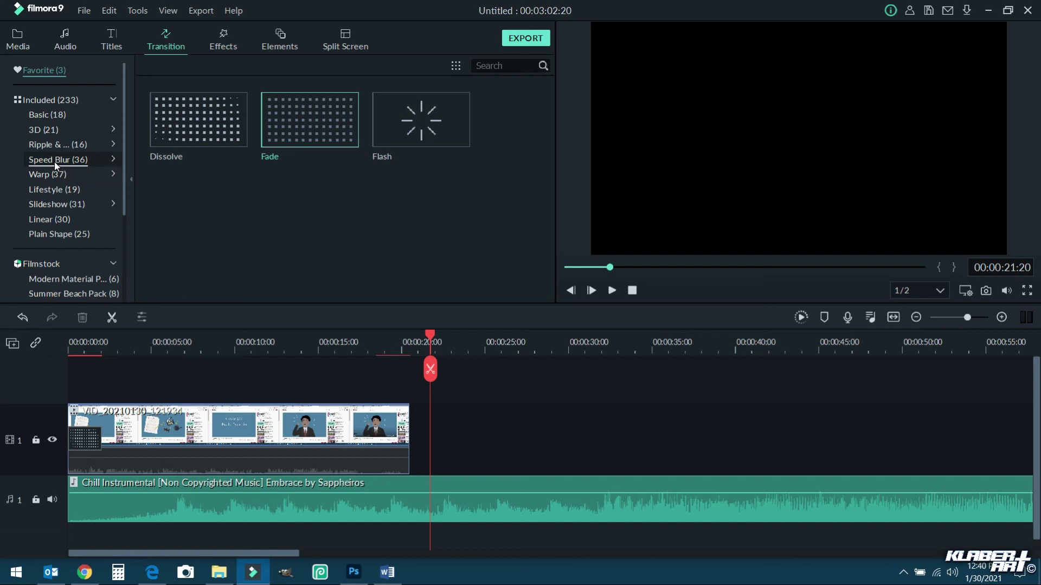
Step: Browse the transitions in the Slideshow and Plain Shape categories
left_click(57, 204)
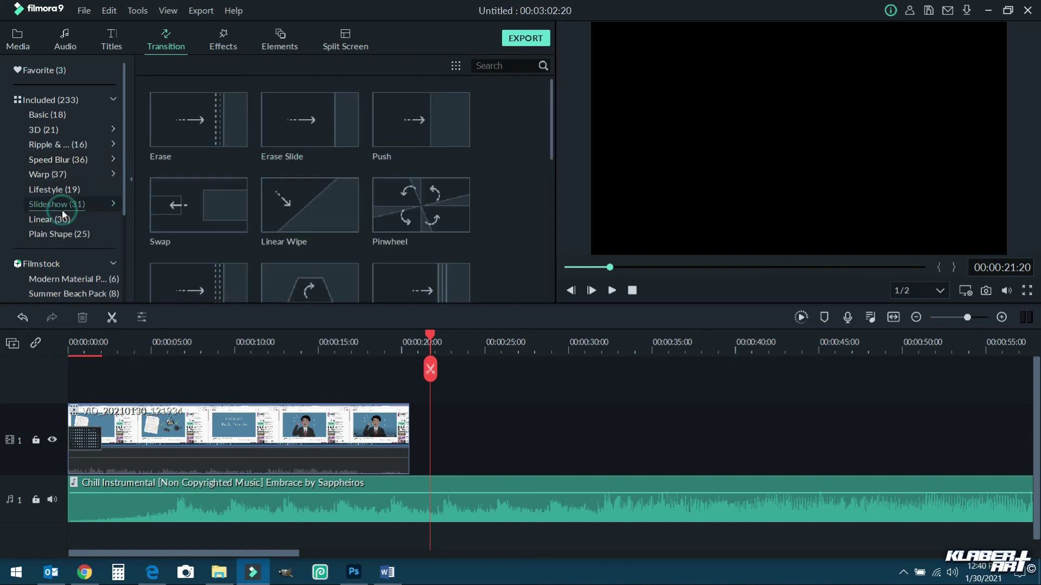
scroll(297, 190, "down", 10)
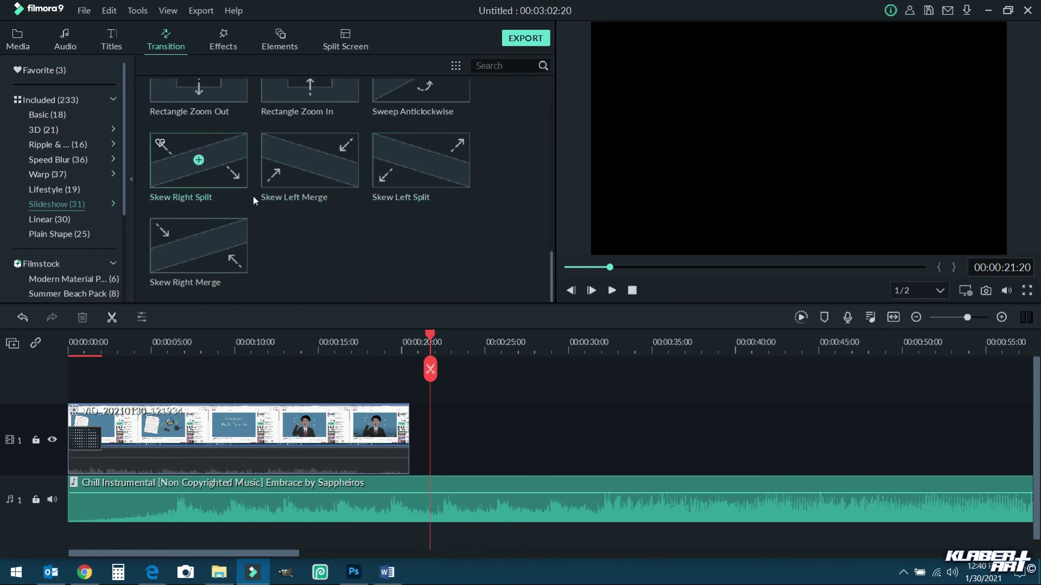
left_click(47, 238)
scroll(62, 237, "down", 3)
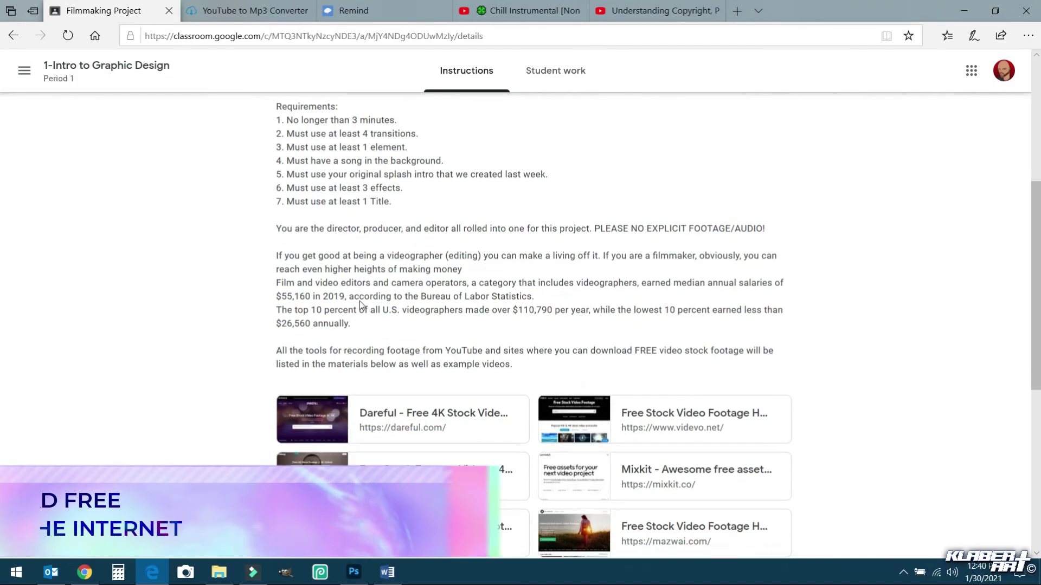
Step: Look through the Filmmaking Project assignment's requirements and materials and open the Dareful free 4K stock video site
scroll(359, 301, "down", 4)
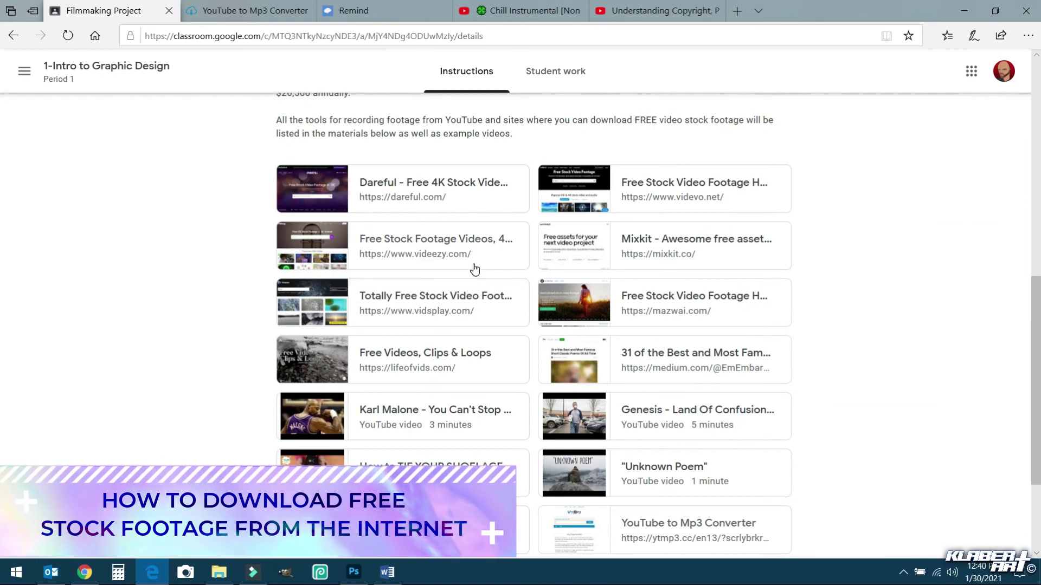
scroll(482, 287, "up", 5)
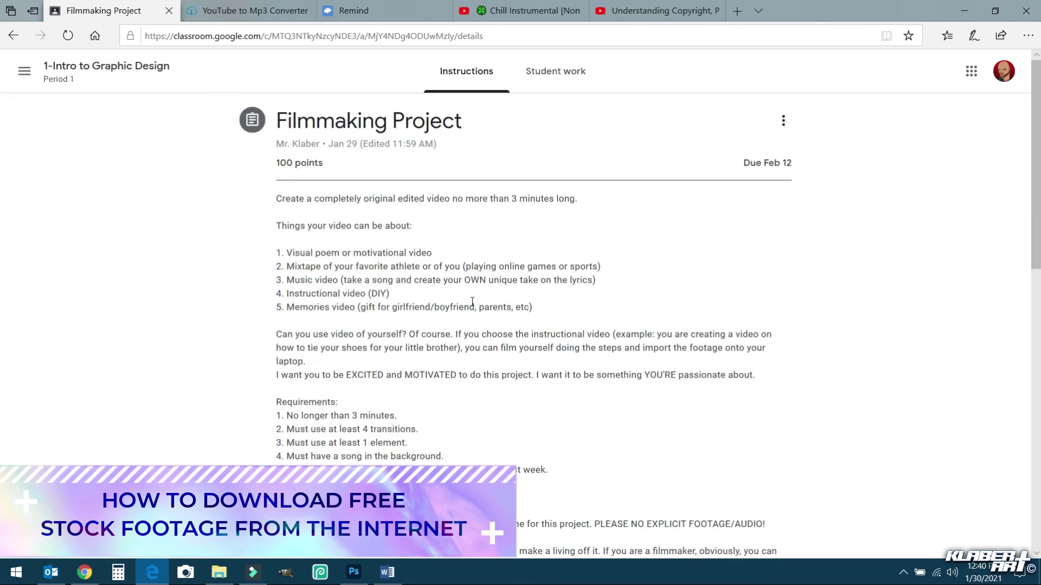
scroll(472, 302, "down", 7)
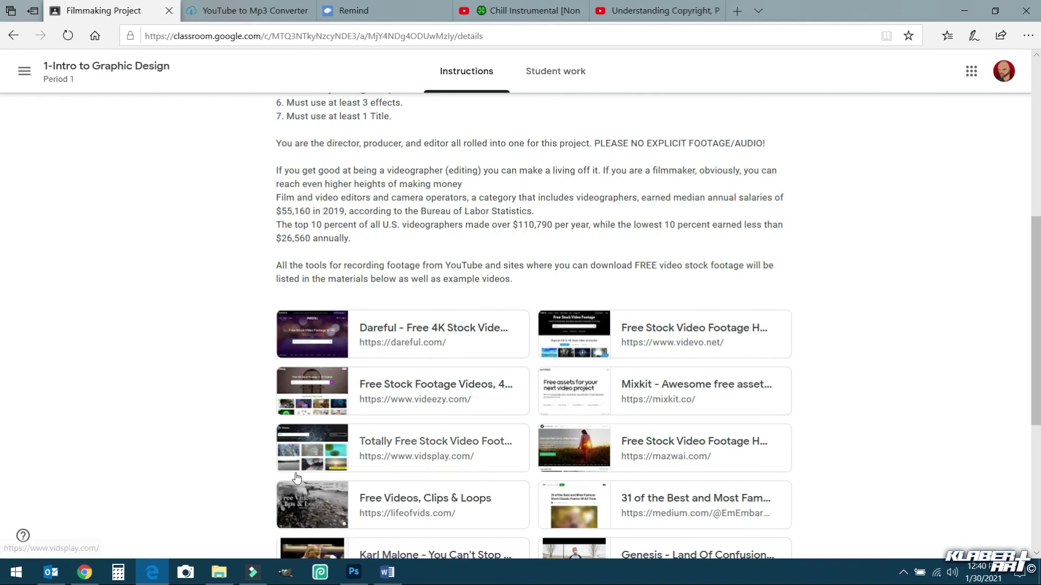
left_click(342, 339)
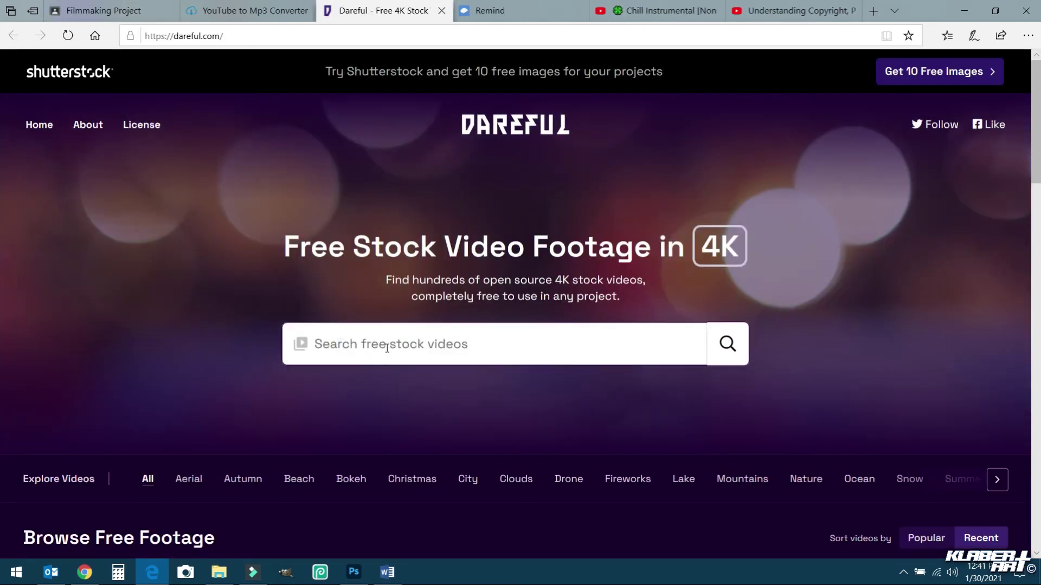
Step: Search Dareful's free stock videos for "DRONE FOOTAGE"
left_click(387, 348)
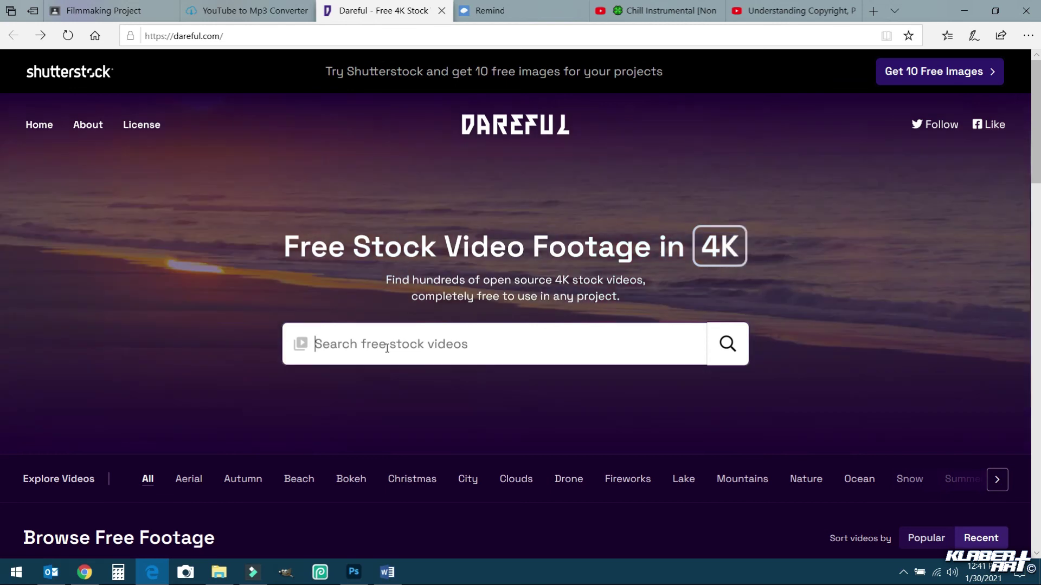
type("DRONE GO")
key("BackSpace")
key("BackSpace")
type("FOOTAGE")
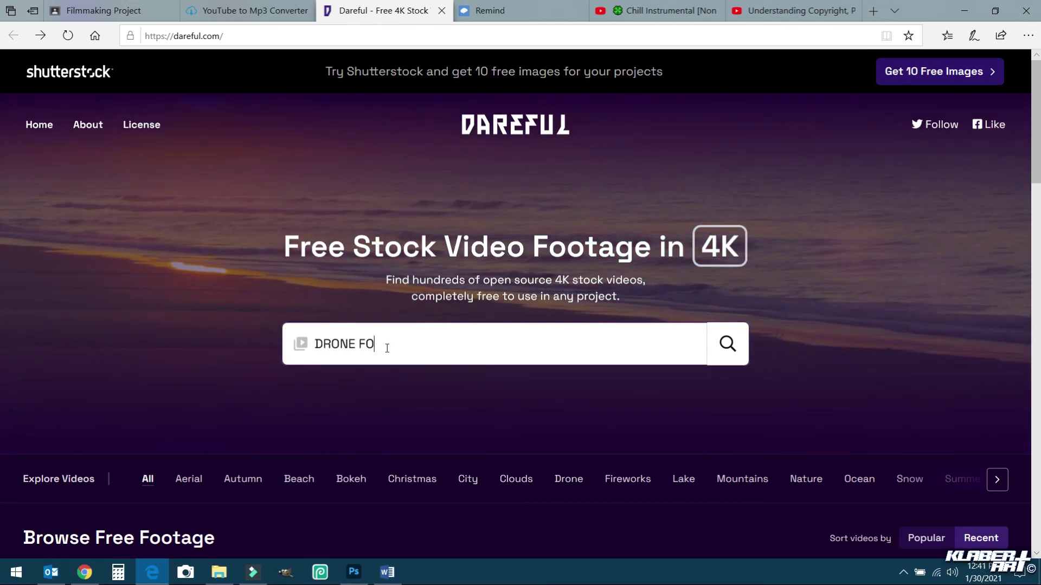
key("Return")
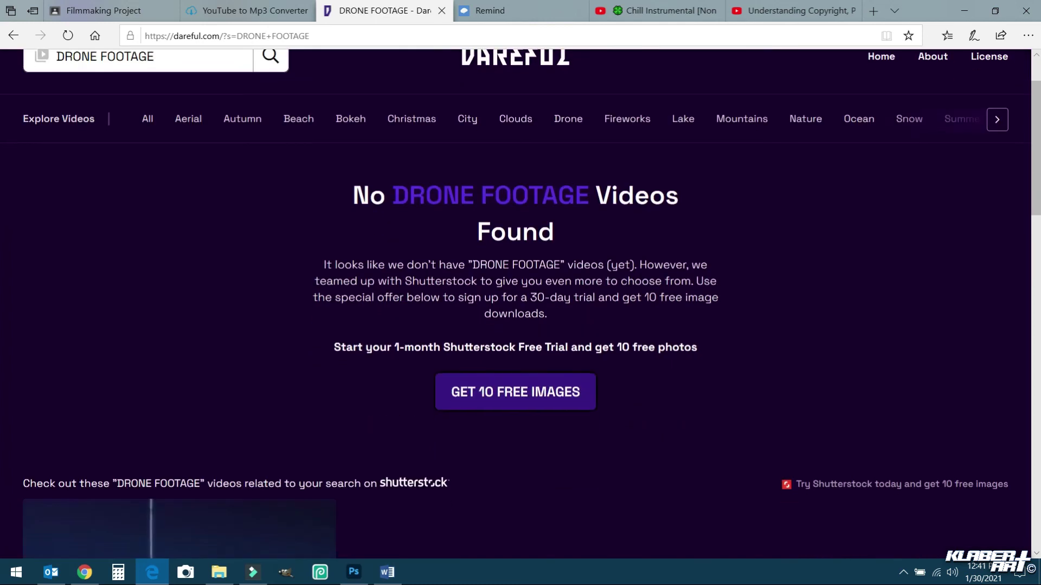
Step: Find the "Drone Over Rocky Mountains In Autumn" video in Dareful's Aerial collection and download it
left_click(193, 201)
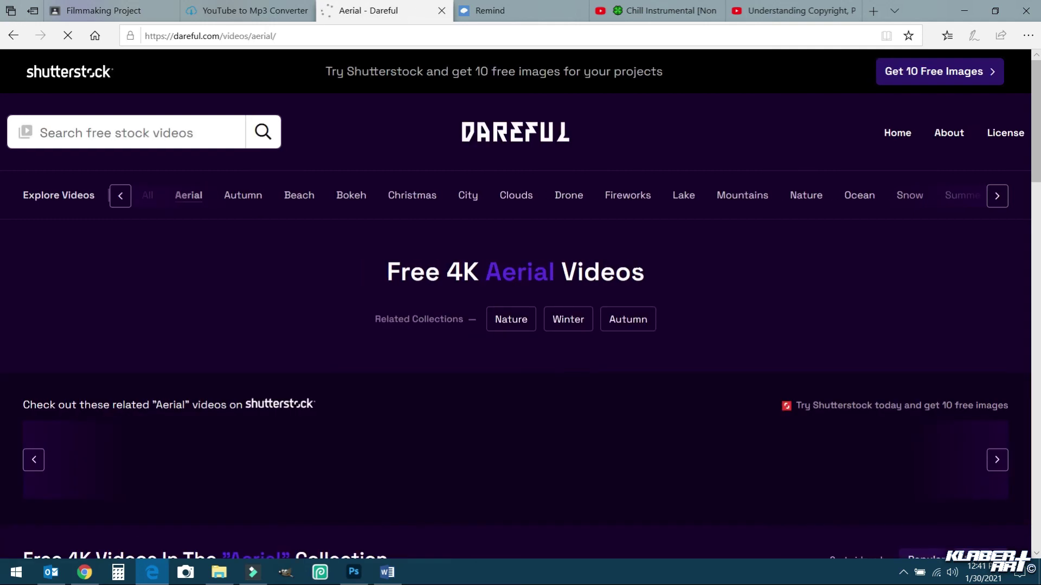
scroll(636, 263, "down", 1)
scroll(636, 263, "down", 3)
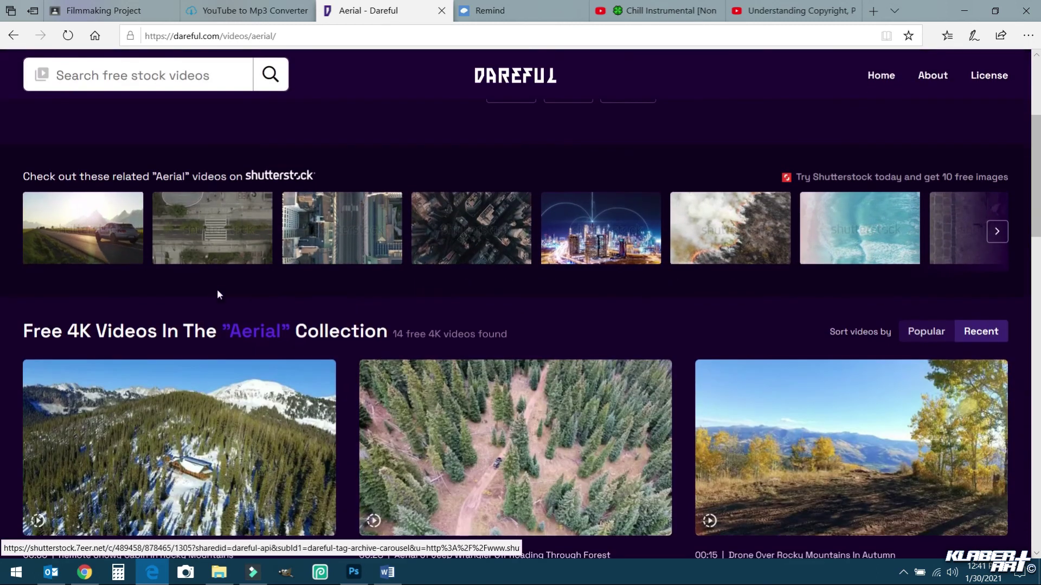
scroll(217, 288, "down", 3)
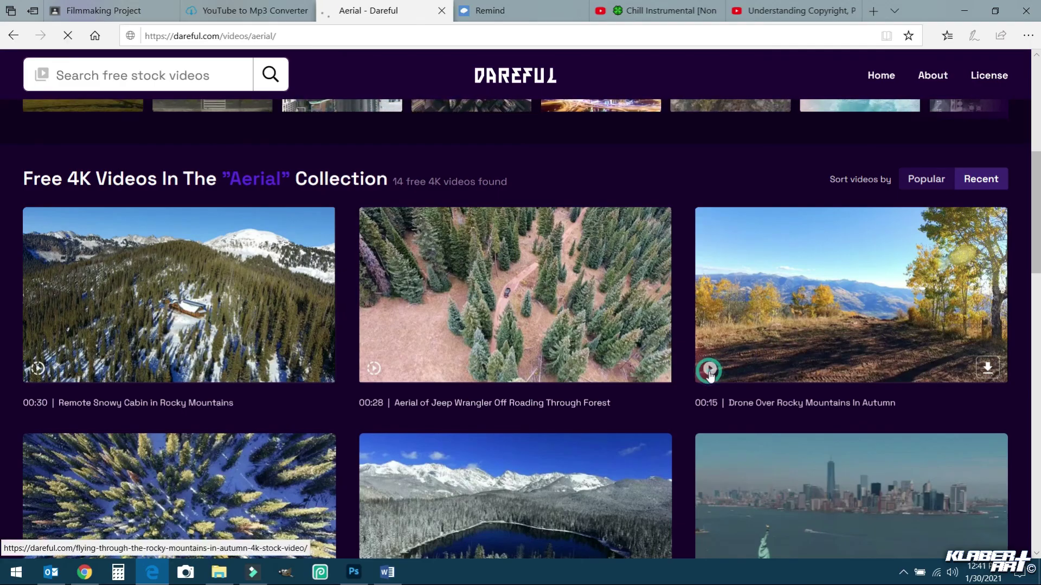
left_click(765, 355)
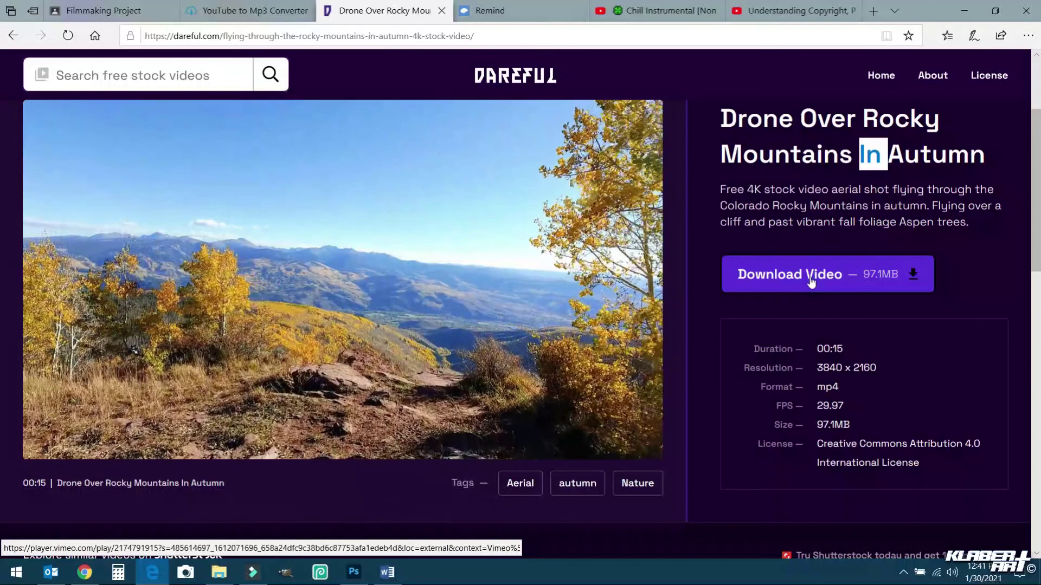
left_click(810, 277)
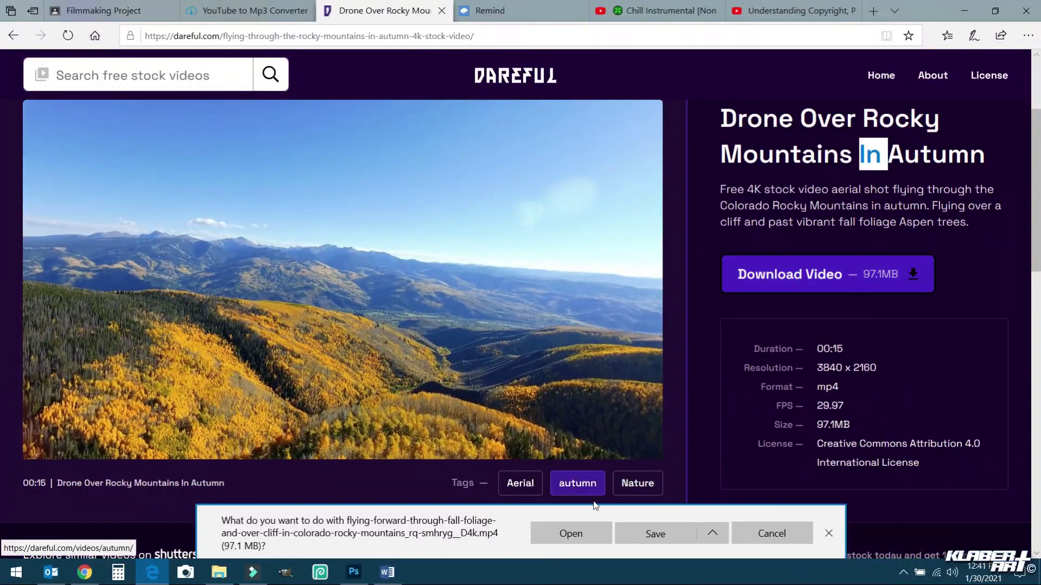
left_click(653, 534)
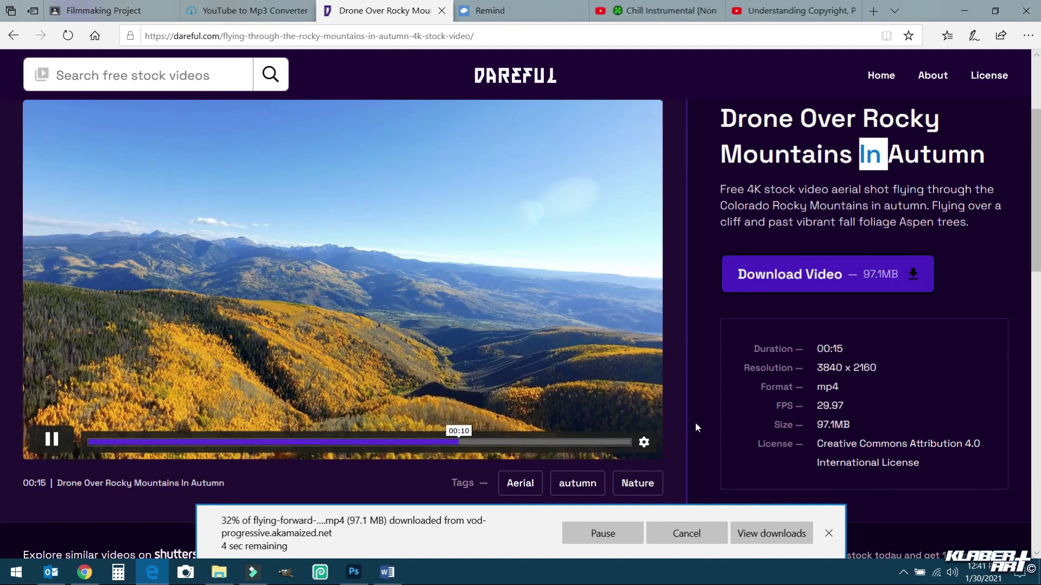
Step: Import the downloaded flying-forward-through-fall-foliage clip into Filmora with a proxy file and place it directly after the first clip on track 1
left_click(252, 572)
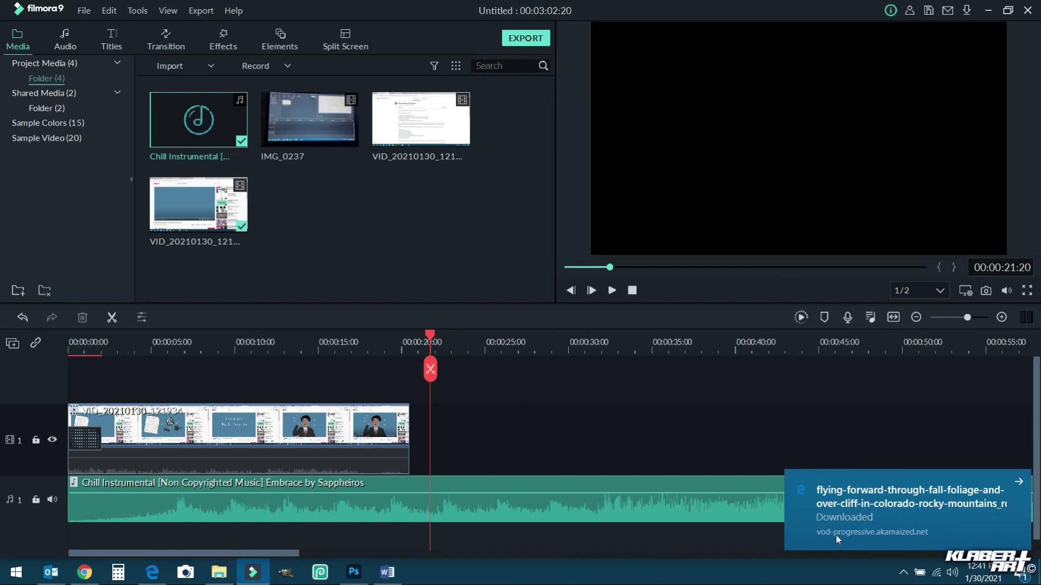
left_click(171, 67)
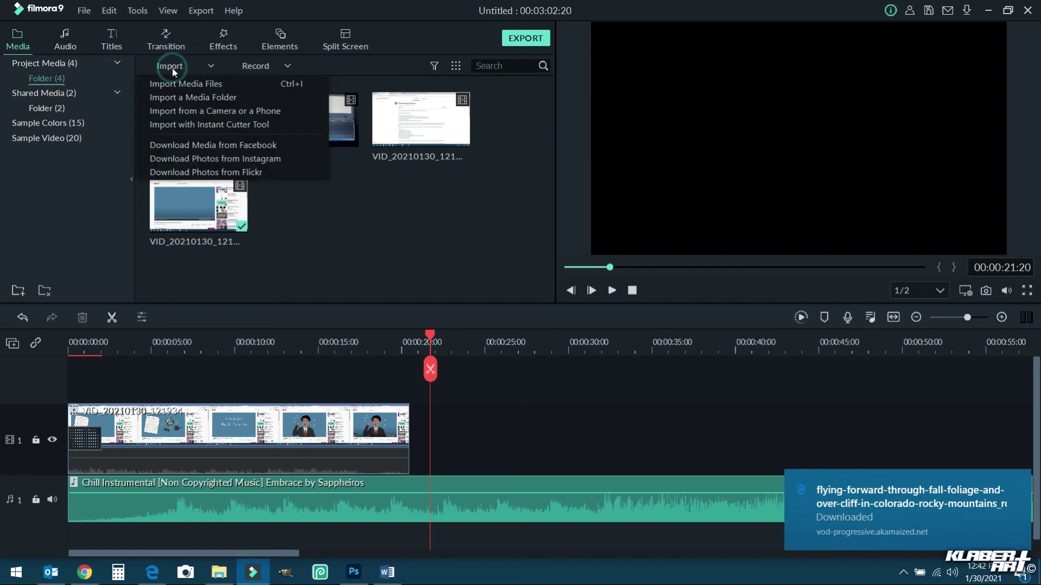
left_click(174, 83)
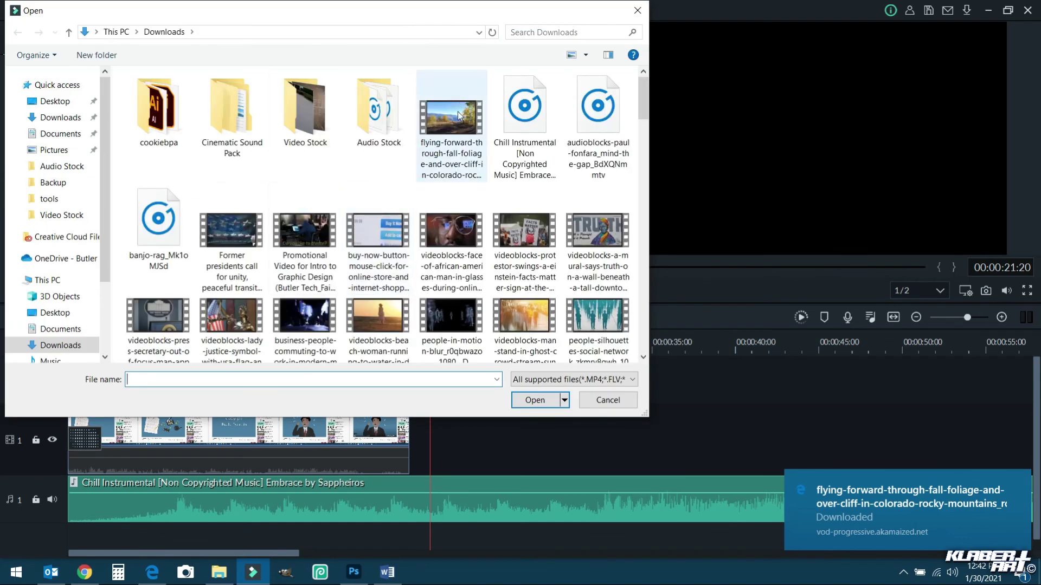
left_click(459, 116)
left_click(536, 400)
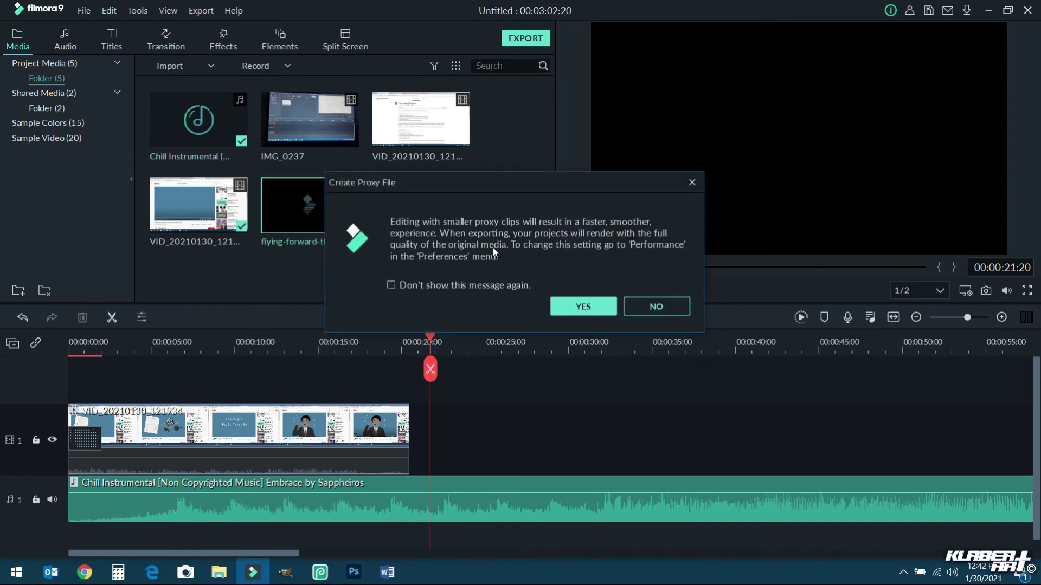
left_click(568, 311)
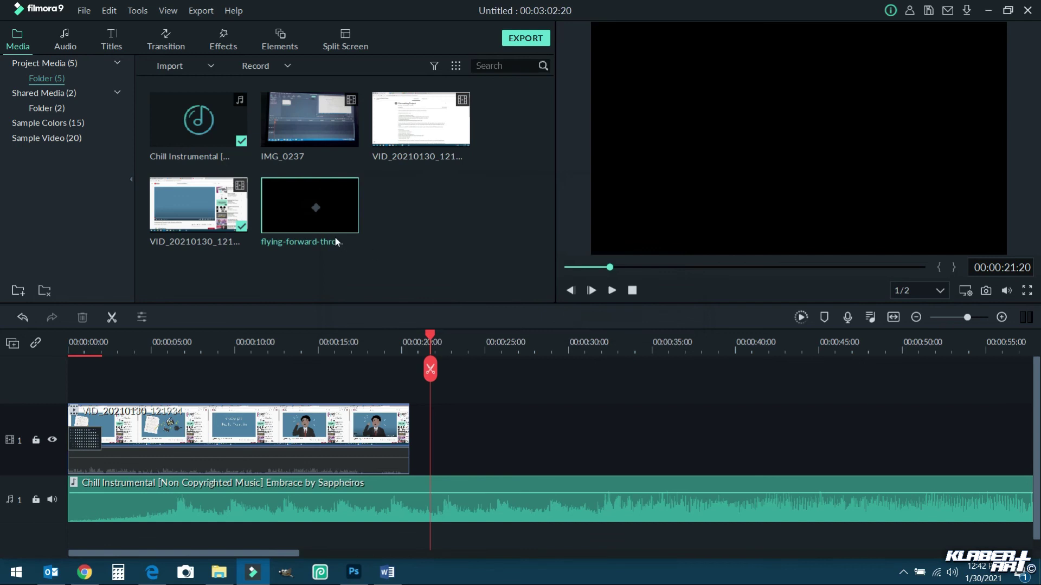
left_click_drag(329, 222, 412, 456)
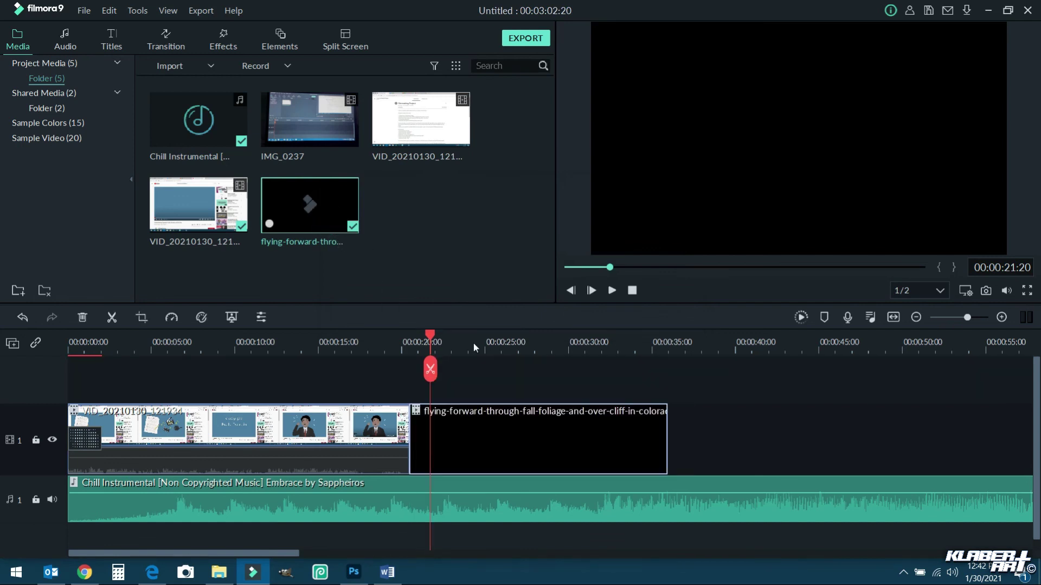
Step: Apply the Blurry Roll 3 transition from the Speed Blur category between the two clips on track 1 and play it back
left_click_drag(429, 336, 380, 352)
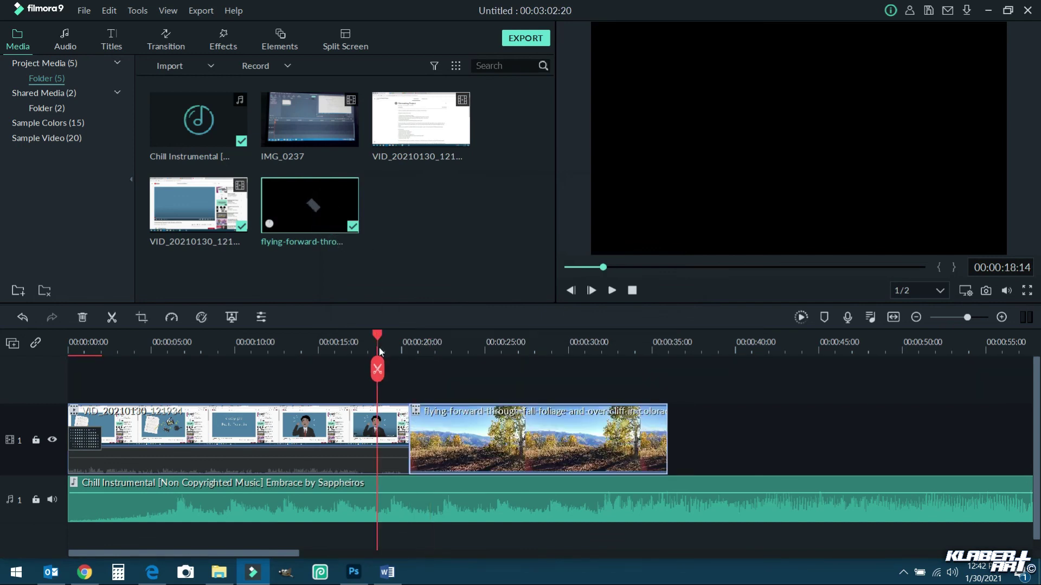
left_click(164, 33)
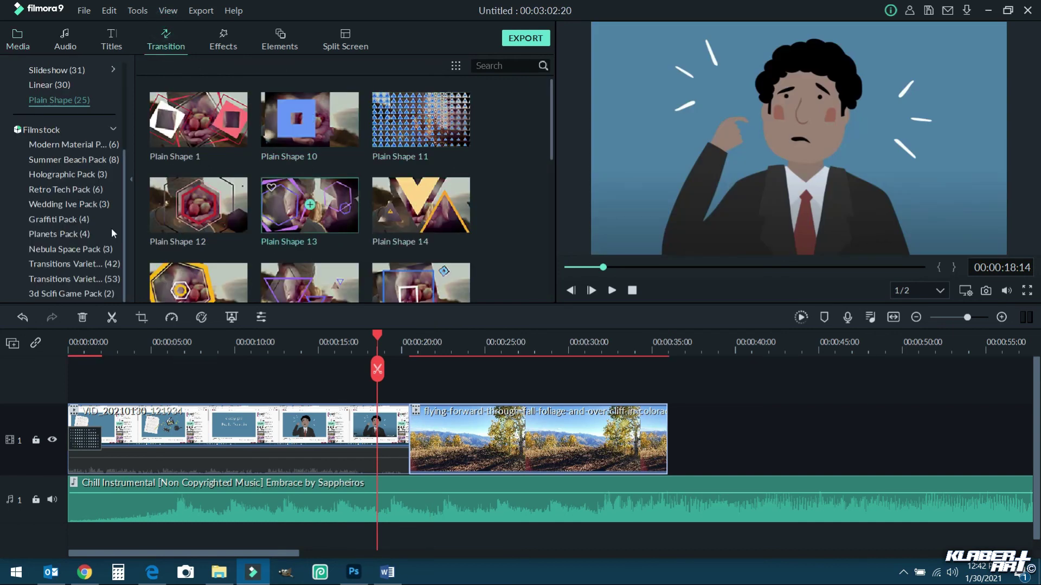
scroll(39, 150, "up", 3)
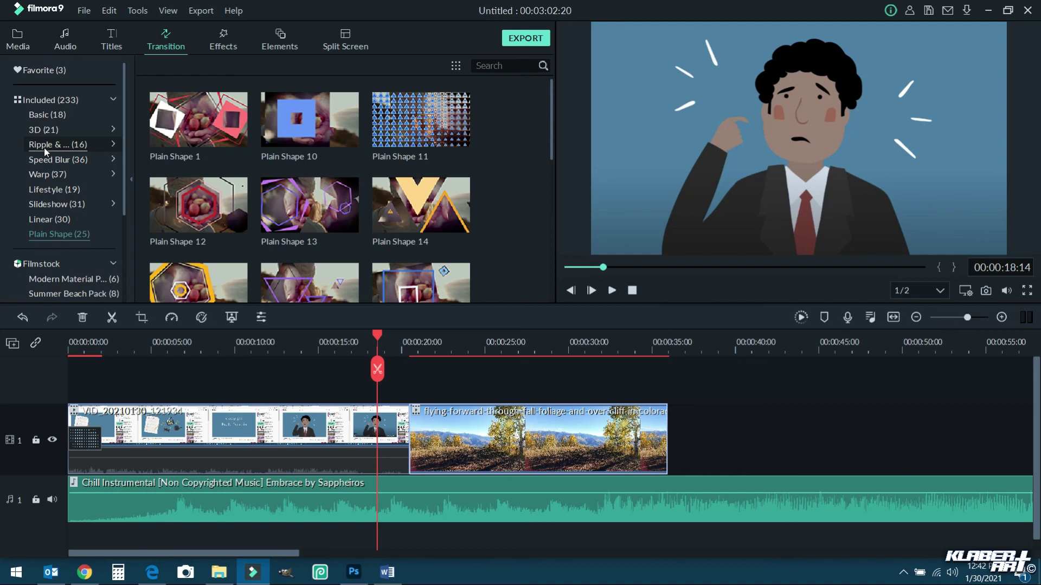
left_click(47, 157)
left_click_drag(303, 141, 411, 439)
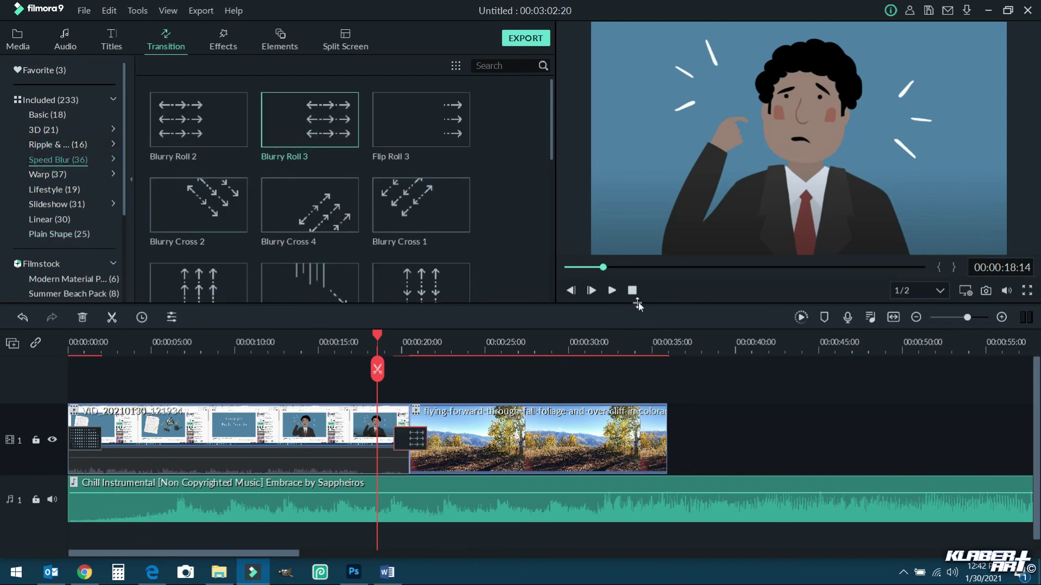
left_click(613, 291)
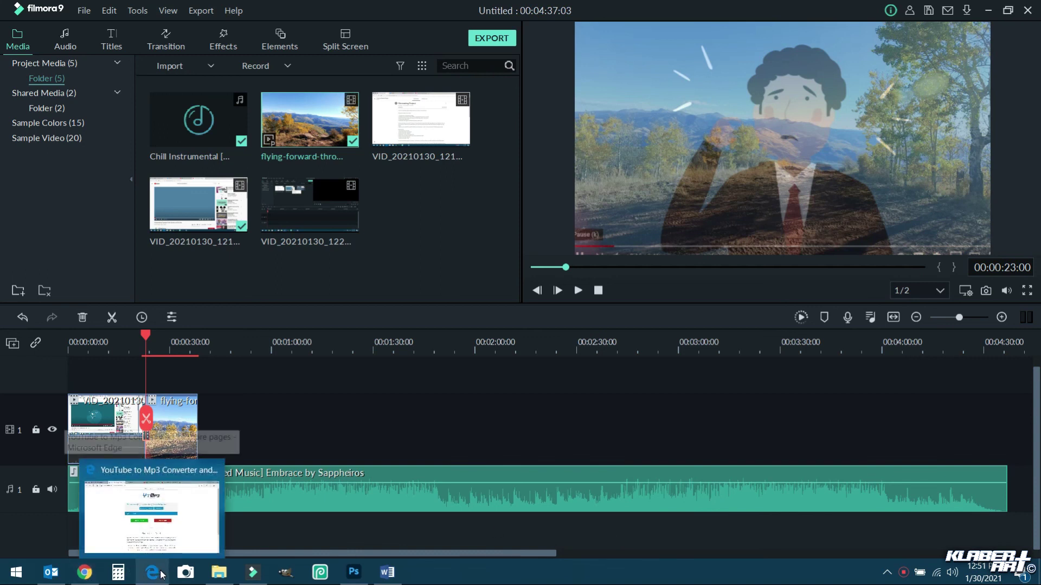
Step: Switch to Microsoft Edge, return to the Filmmaking Project assignment and open its Videvo stock footage link
mouse_move(88, 577)
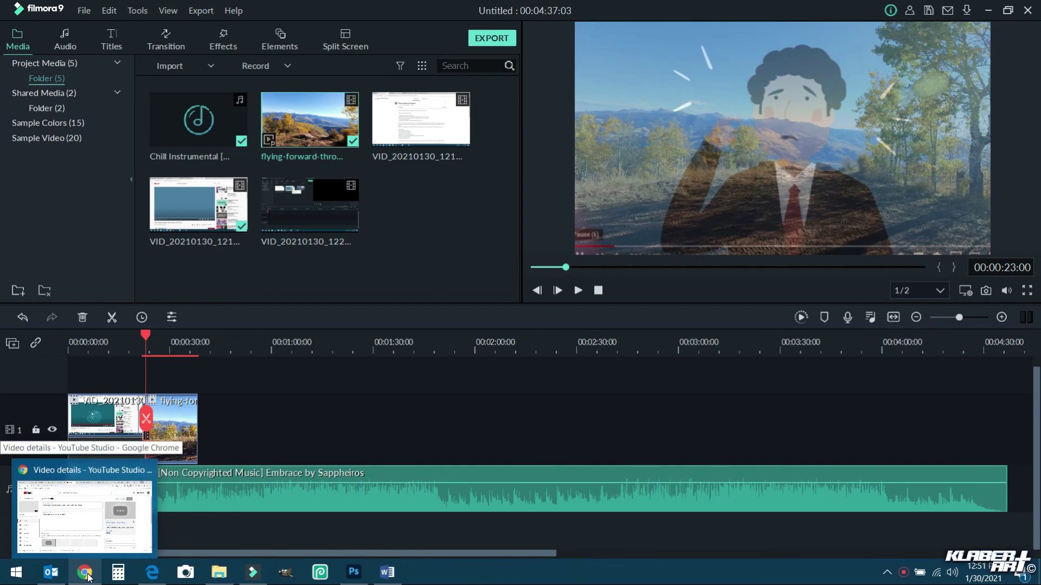
left_click(152, 572)
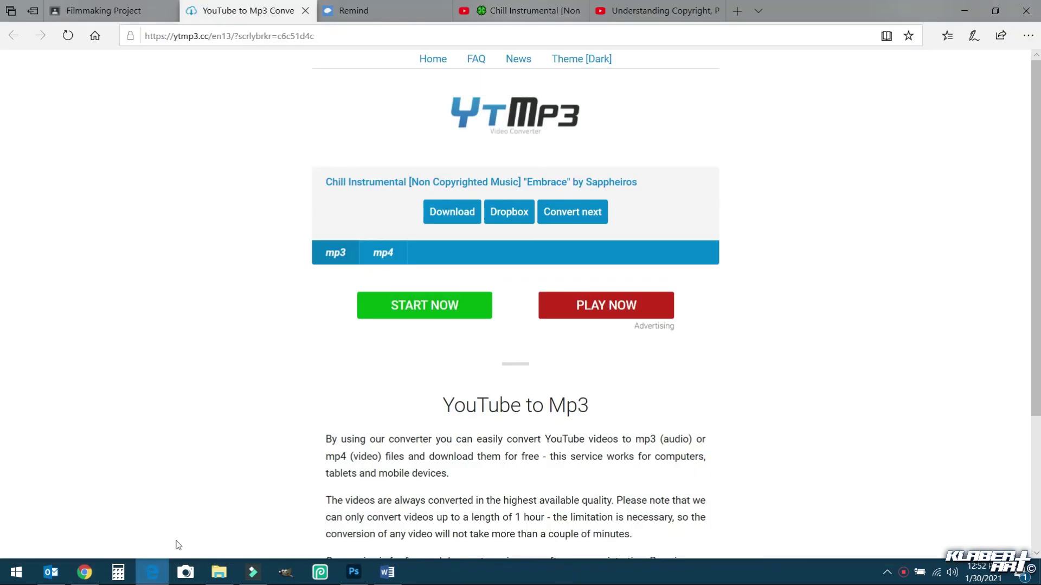
left_click(103, 11)
scroll(425, 406, "down", 3)
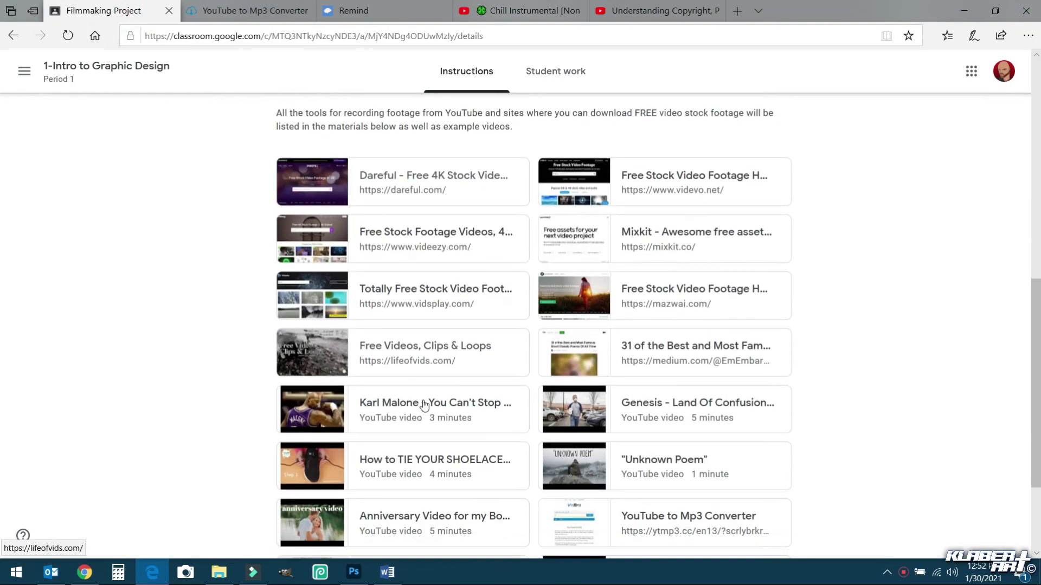
left_click(659, 187)
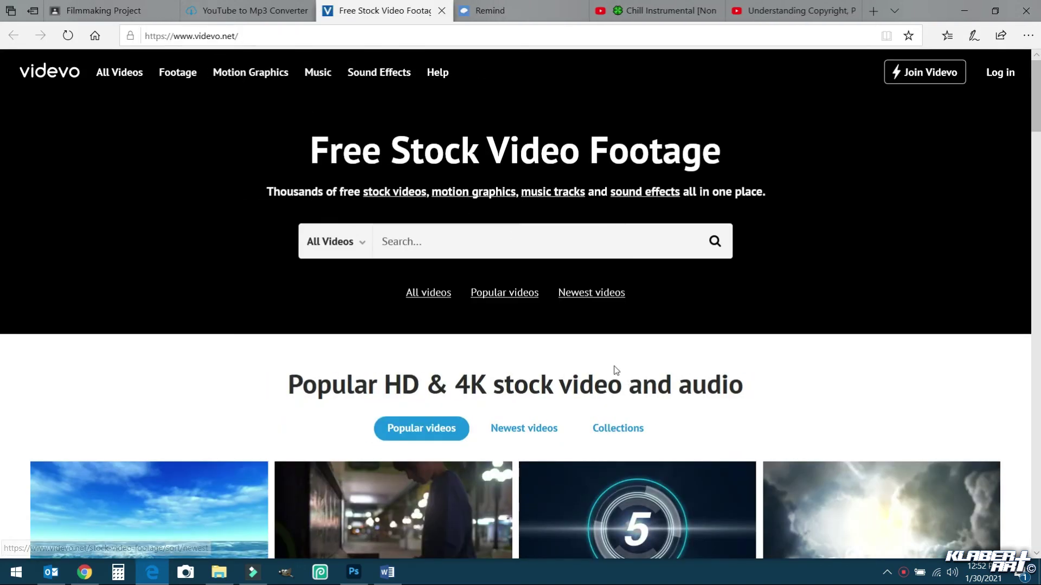
Step: View the "Flying Through Palm Trees Along Beach" clip among Videvo's popular videos, then return to the Filmmaking Project assignment
scroll(611, 372, "down", 5)
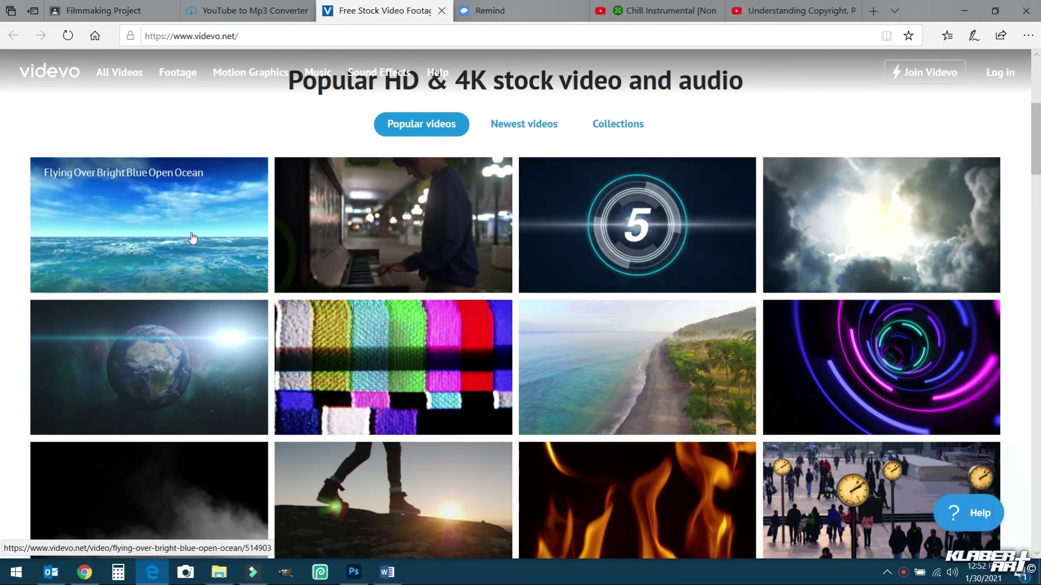
left_click(678, 370)
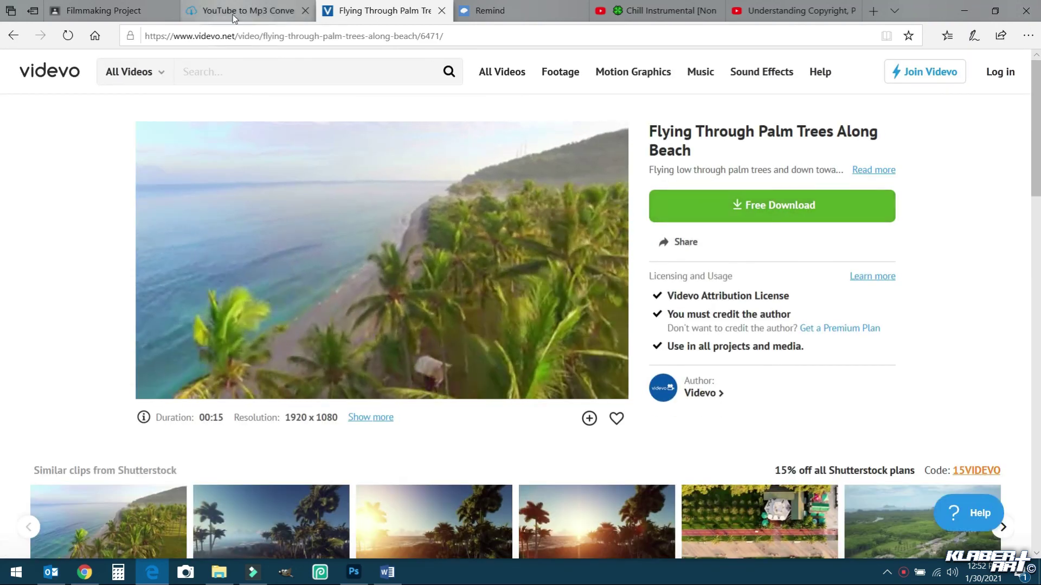
left_click(144, 16)
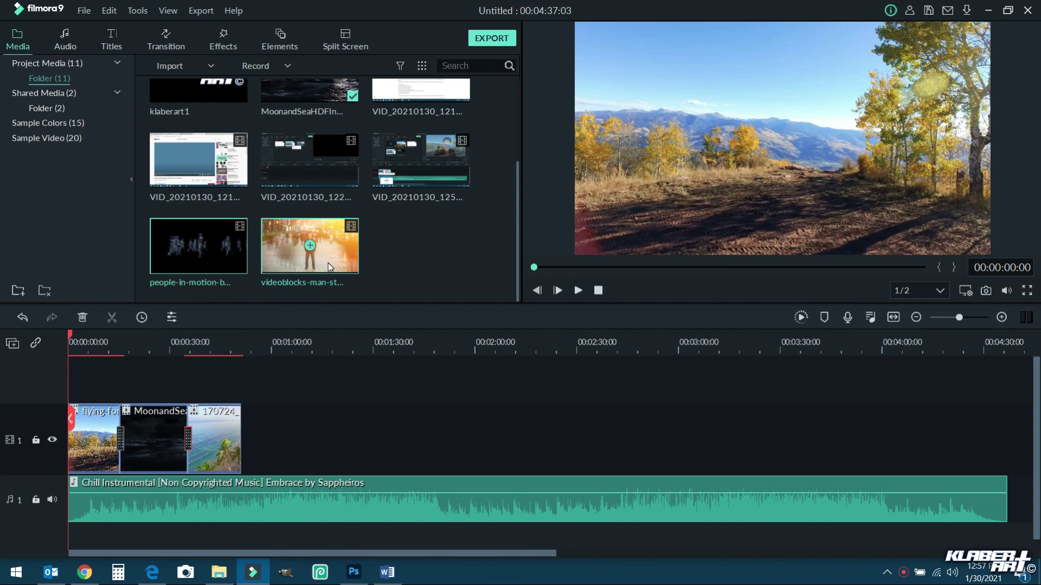
Step: Preview the videoblocks-man-st... clip from Filmora's project media
mouse_move(327, 263)
left_mouse_down()
mouse_move(290, 356)
mouse_move(307, 418)
mouse_move(314, 268)
left_mouse_up()
left_click(387, 248)
left_click(324, 261)
left_click(324, 260)
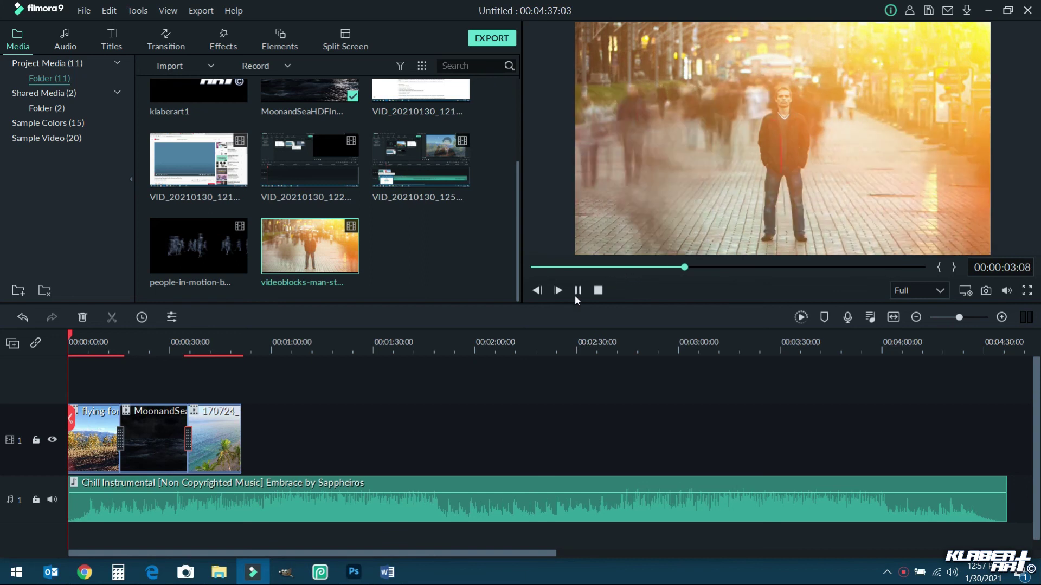
Step: Stop the preview and add the videoblocks-man-st... clip directly after the 170724_15_Setangibeach clip on track 1
left_click(577, 291)
left_click_drag(334, 273, 247, 444)
scroll(945, 319, "up", 3)
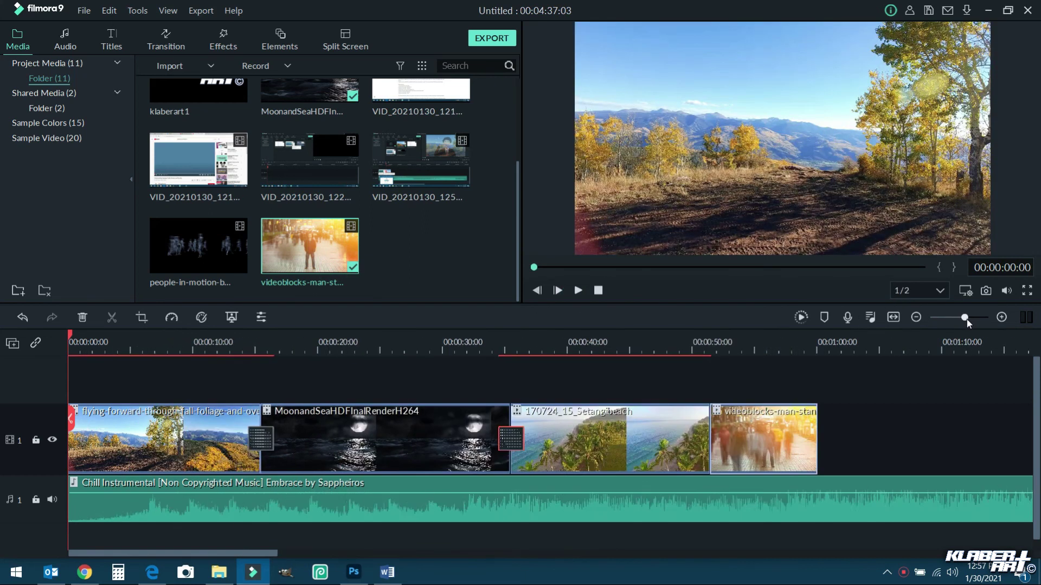
Step: Preview the people-in-motion-blur clip and place it on track 2, aligned with the start of the videoblocks clip
left_click_drag(264, 553, 386, 553)
double_click(227, 258)
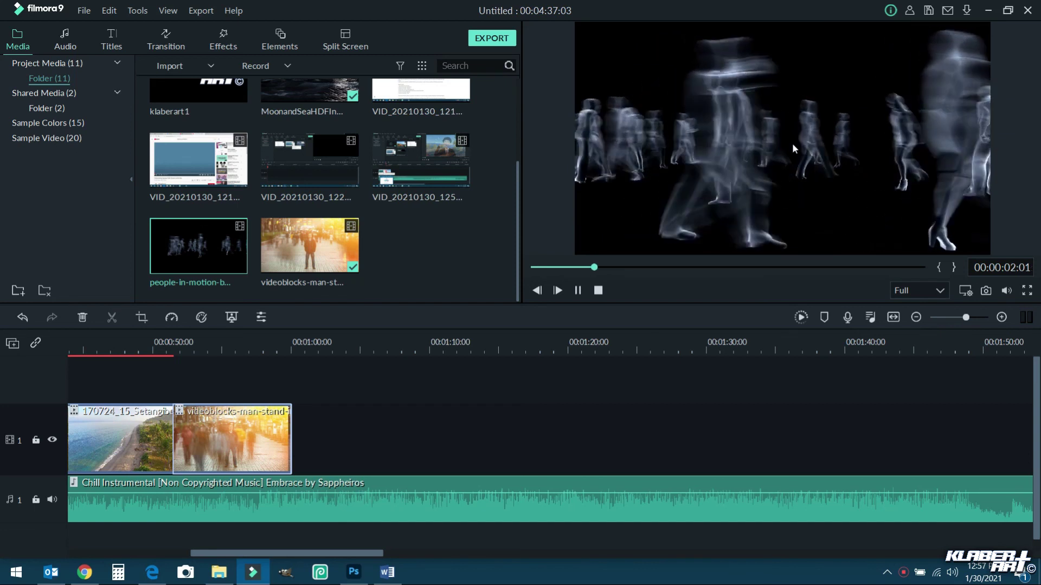
left_click(577, 293)
left_click_drag(224, 266, 180, 404)
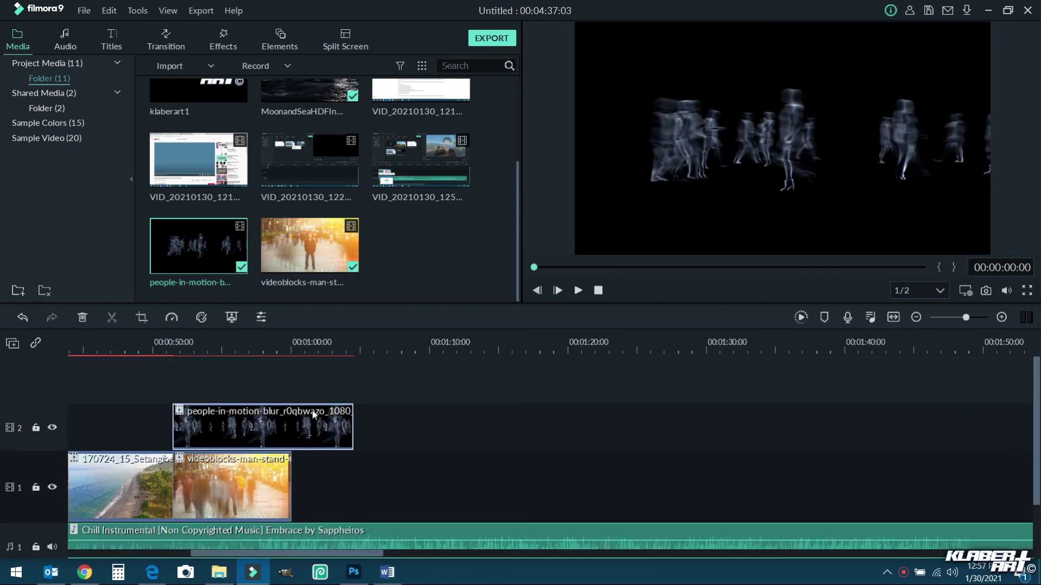
Step: Apply the favorite Dissolve transition between the beach and videoblocks clips on track 1 and play it back
left_click(125, 338)
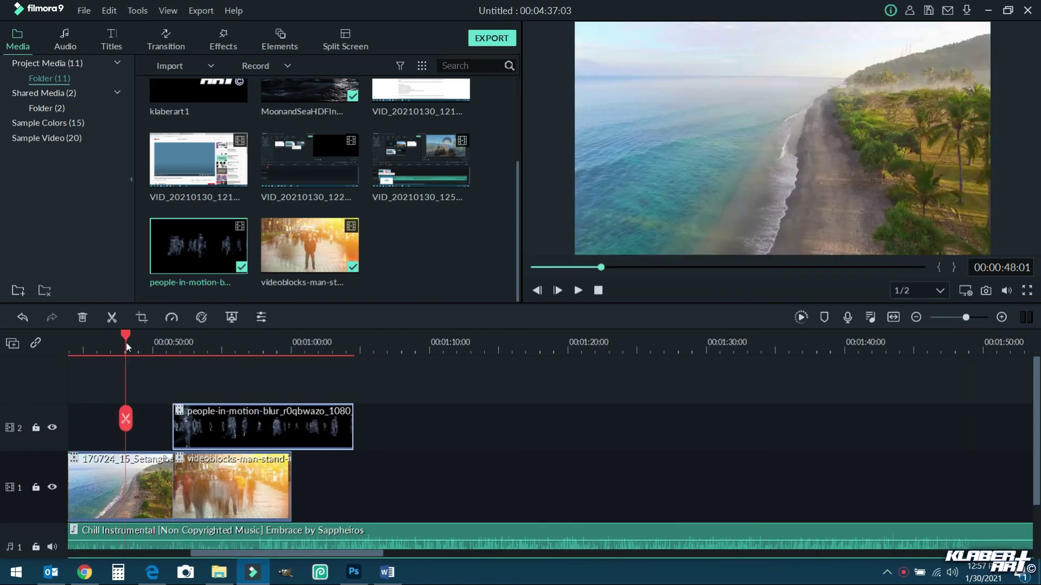
left_click(174, 31)
left_click_drag(189, 120, 163, 487)
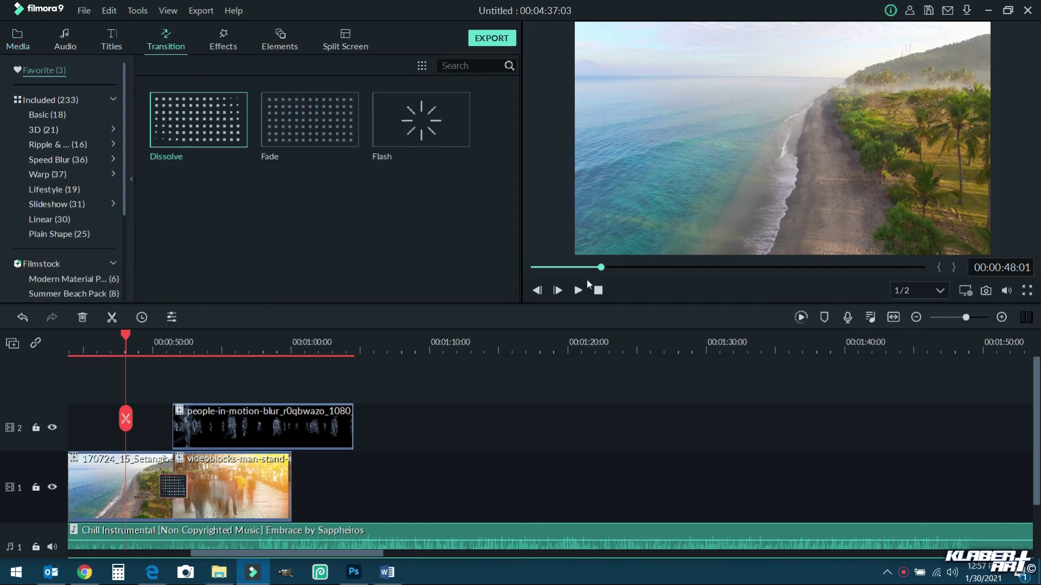
left_click(580, 291)
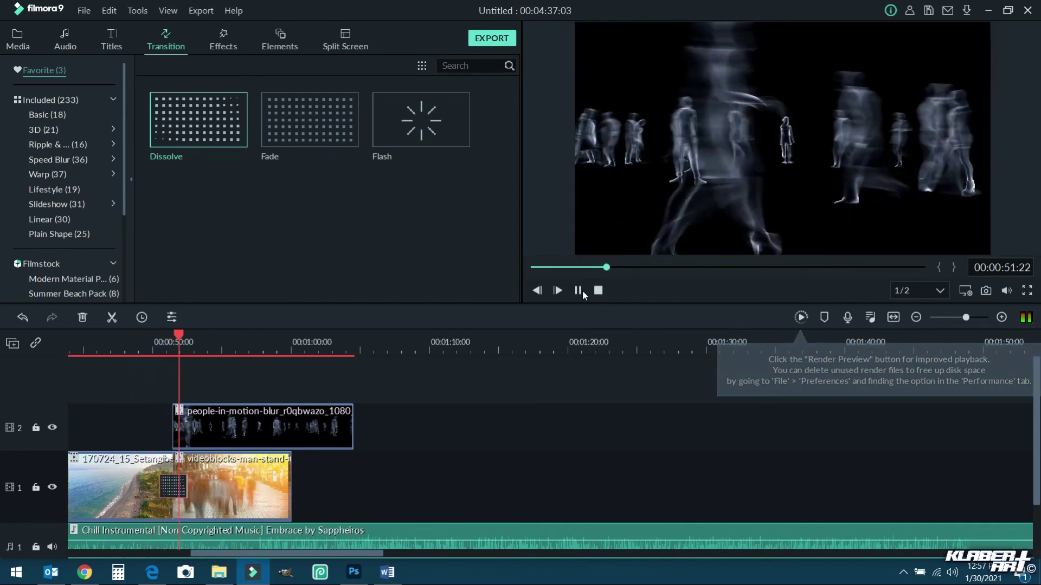
left_click(578, 291)
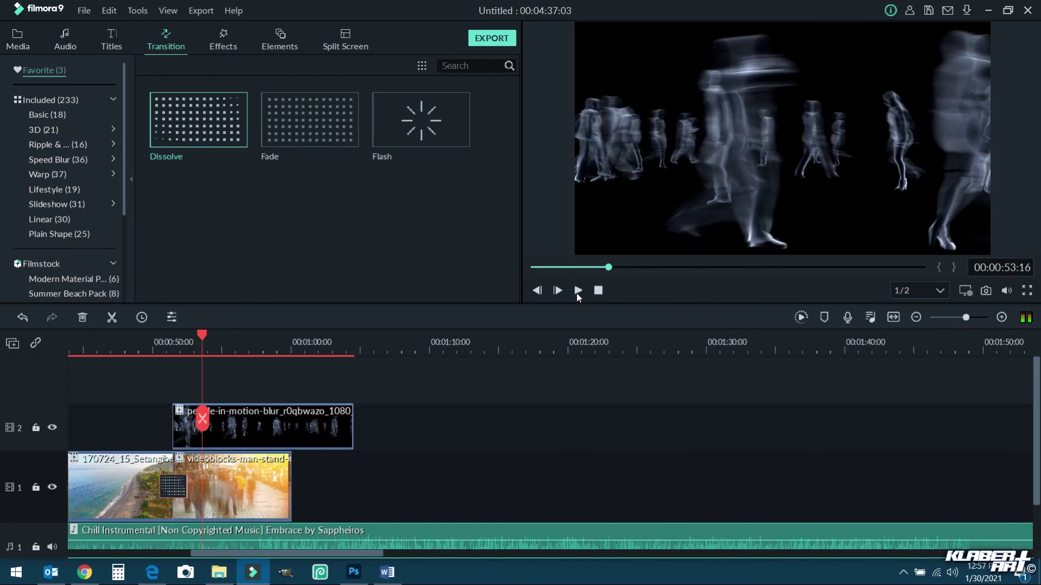
Step: Apply the Dissolve transition to the start of the people-in-motion-blur clip on track 2 and play it back
left_click_drag(200, 336, 160, 359)
left_click_drag(219, 132, 201, 427)
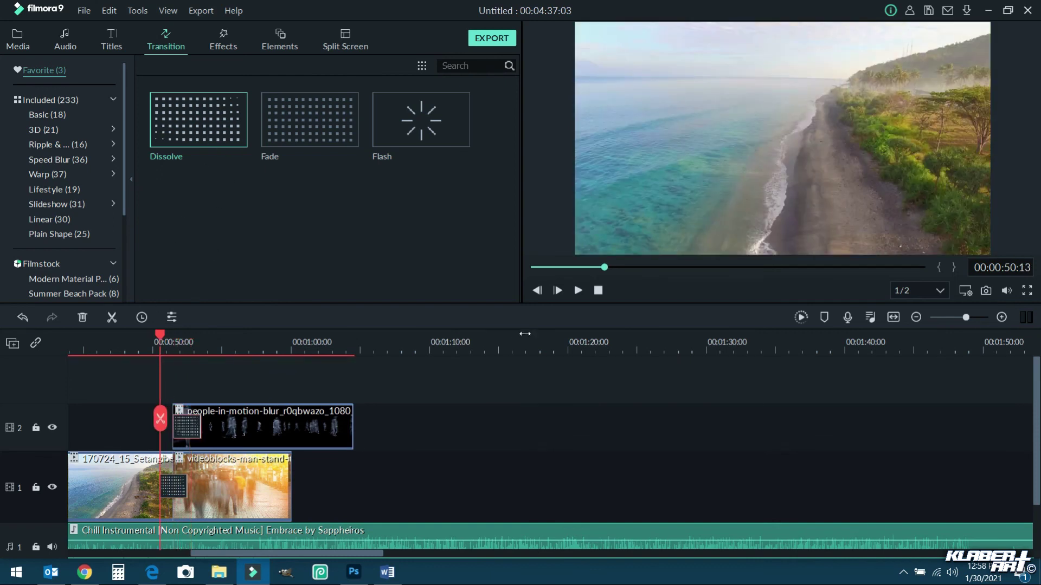
left_click(577, 295)
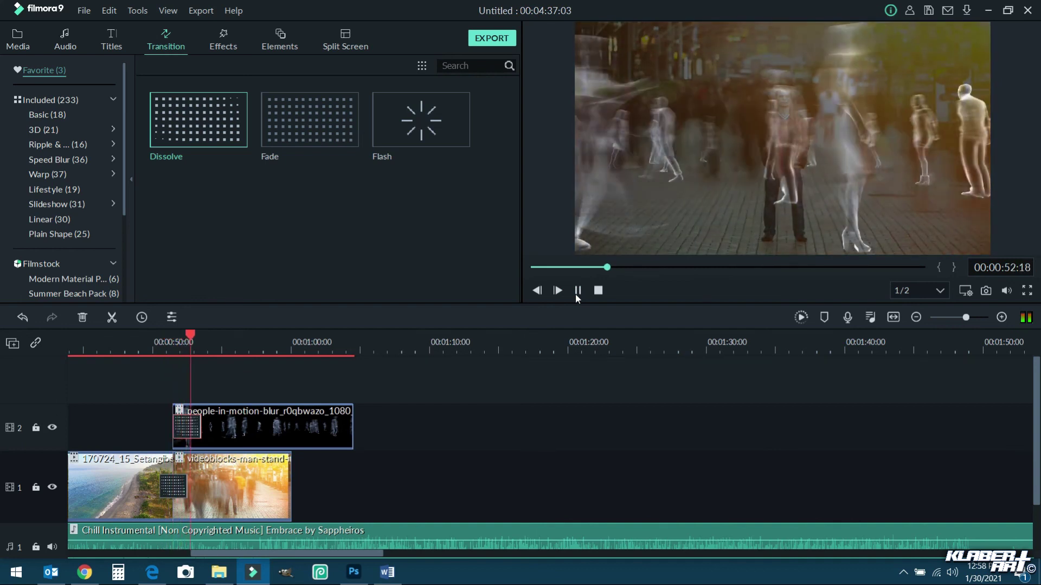
left_click(578, 291)
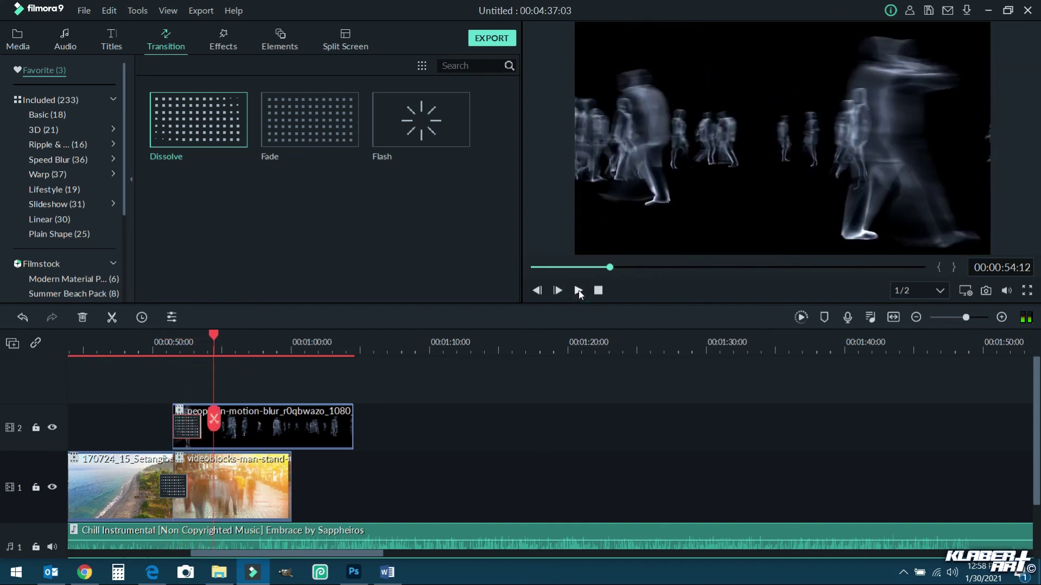
Step: Try extending the Dissolve on the people-in-motion-blur clip to nearly half the clip's length and play it back
left_click_drag(209, 337, 191, 344)
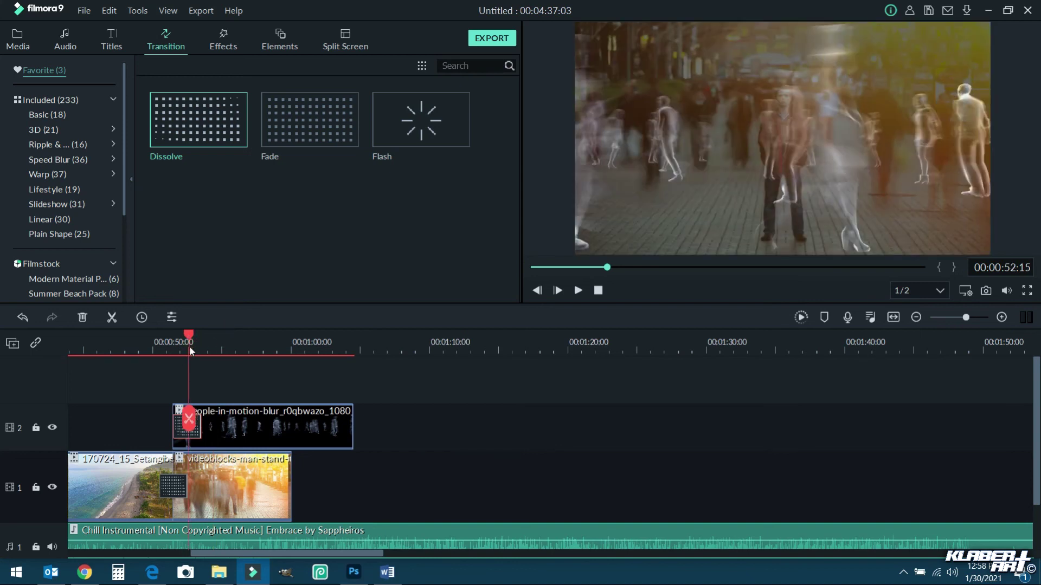
left_click_drag(189, 336, 207, 337)
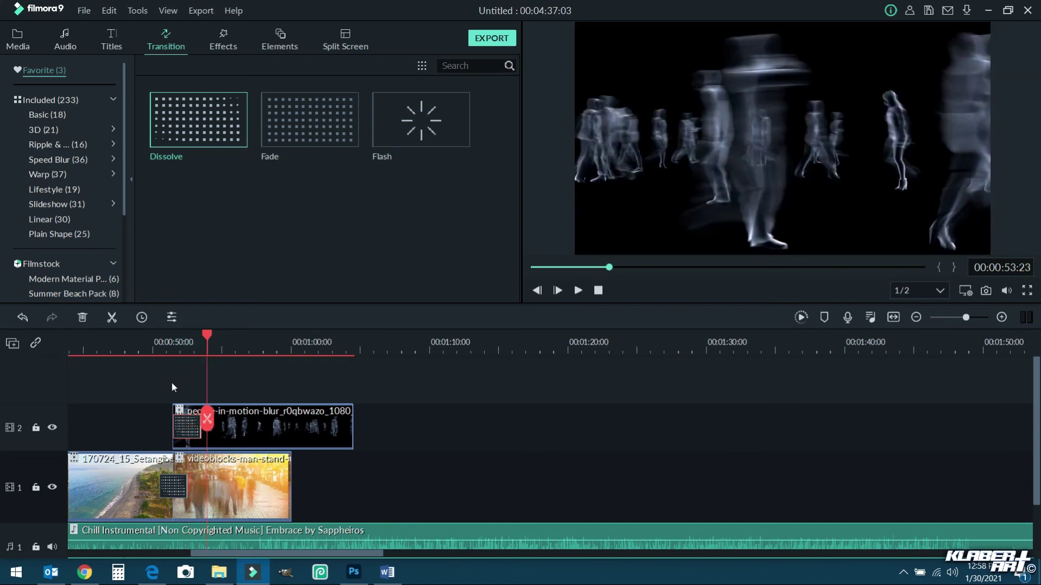
left_click(200, 427)
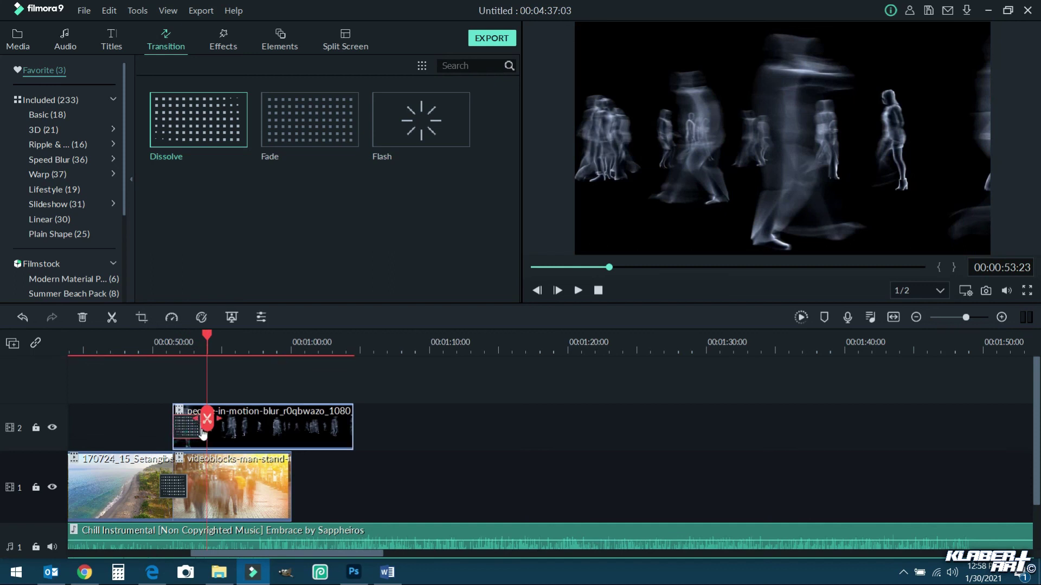
left_click(198, 433)
left_click_drag(201, 432, 257, 432)
left_click_drag(208, 336, 170, 339)
left_click(578, 291)
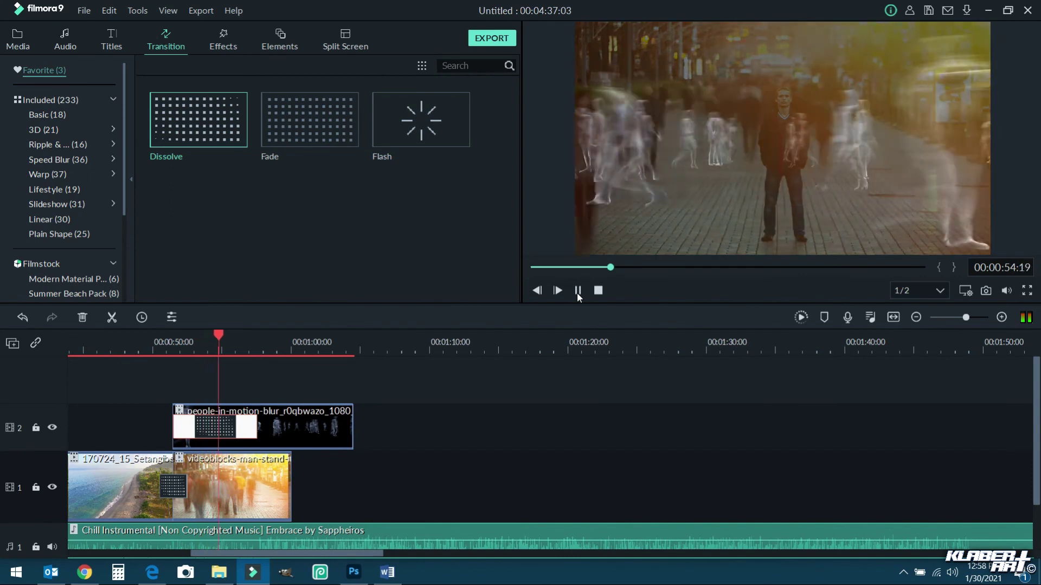
left_click(577, 291)
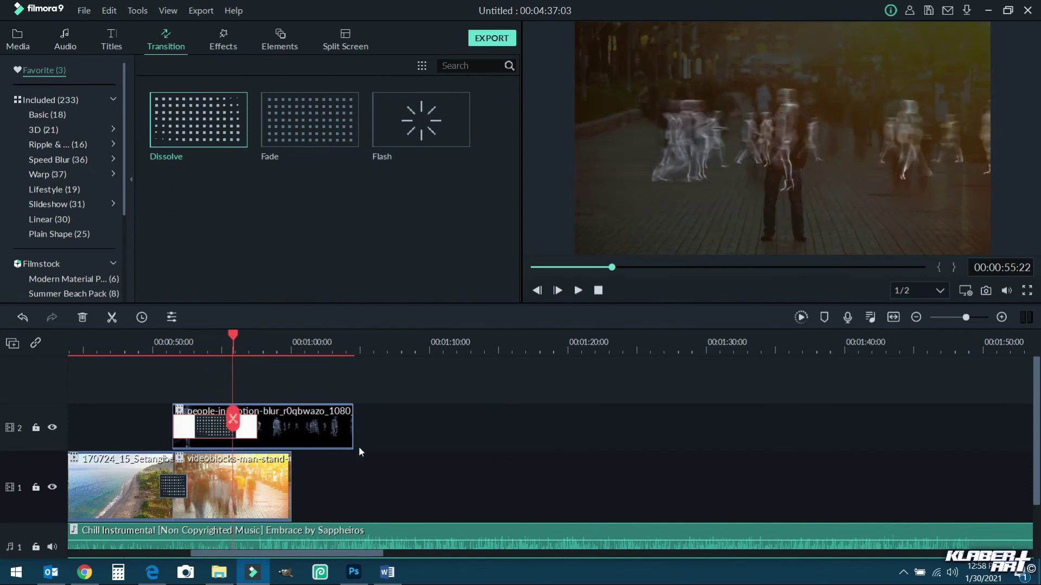
Step: Shorten the Dissolve to a brief section at the start of the track 2 clip and move the playhead to 00:00:56:14
left_click_drag(235, 334, 261, 341)
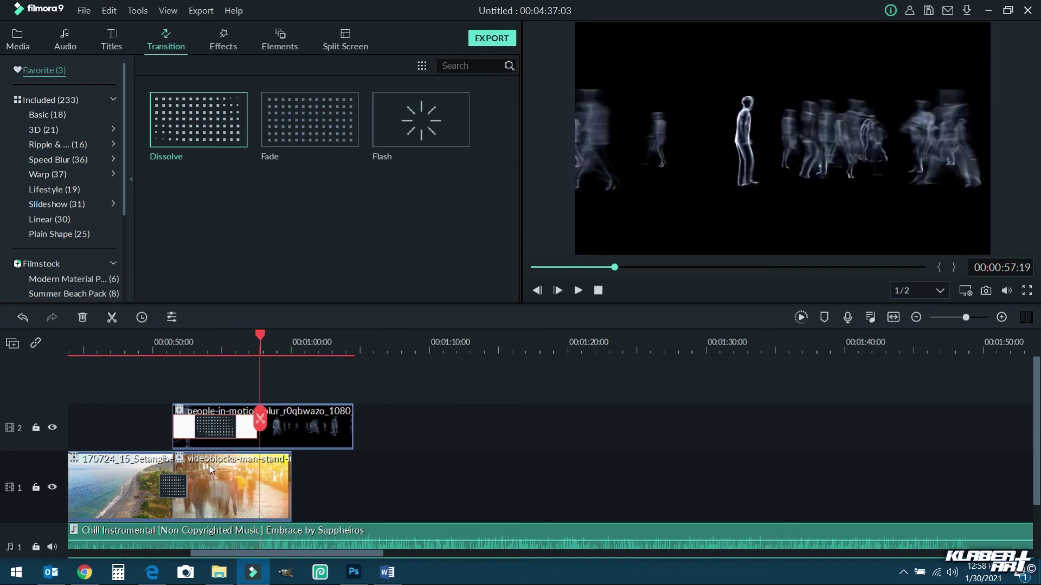
left_click_drag(257, 435, 209, 435)
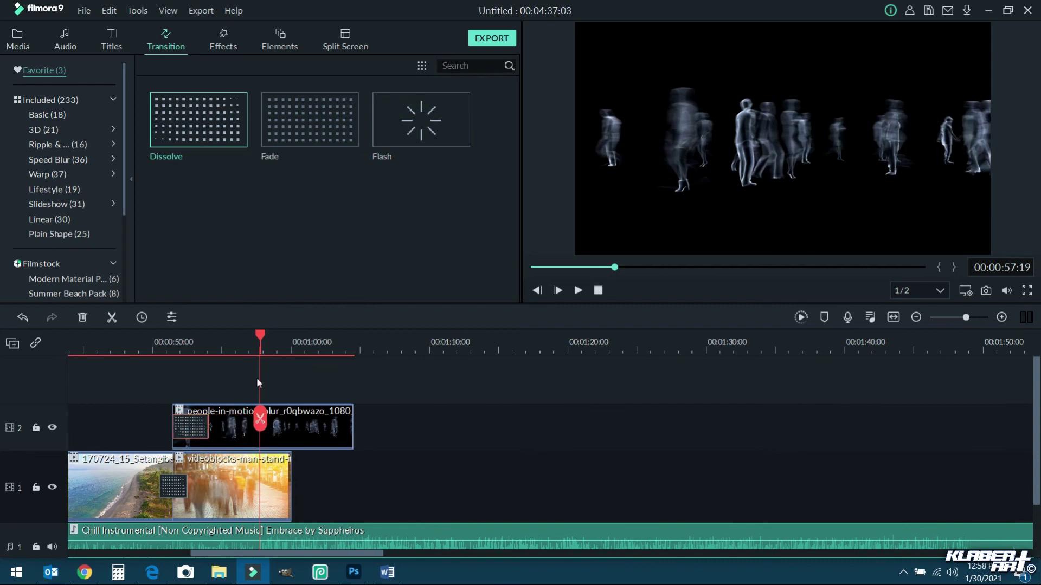
left_click_drag(261, 335, 244, 339)
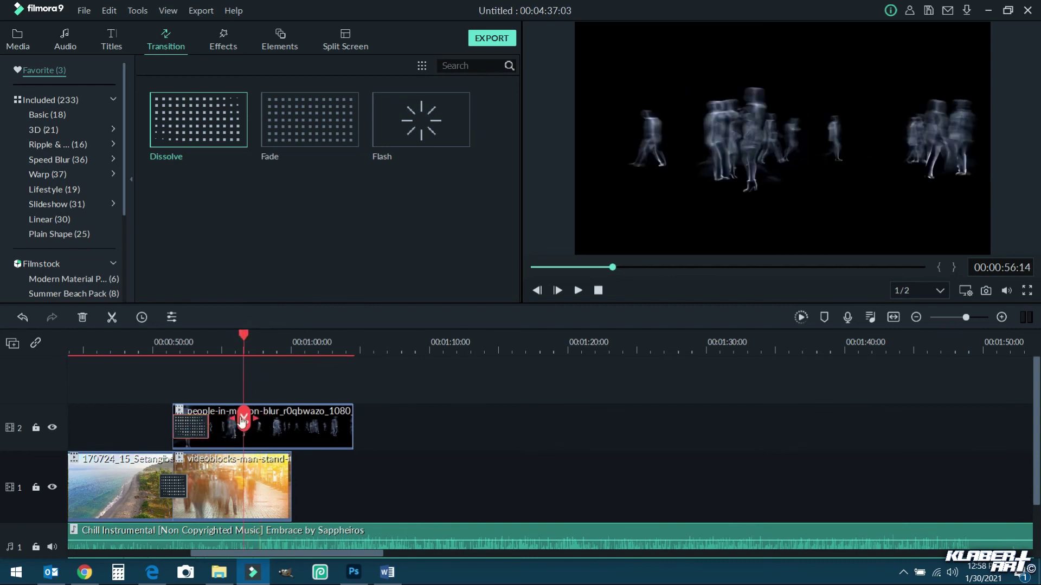
Step: Show the properties of the people-in-motion-blur clip and expand its Compositing settings
left_click(267, 421)
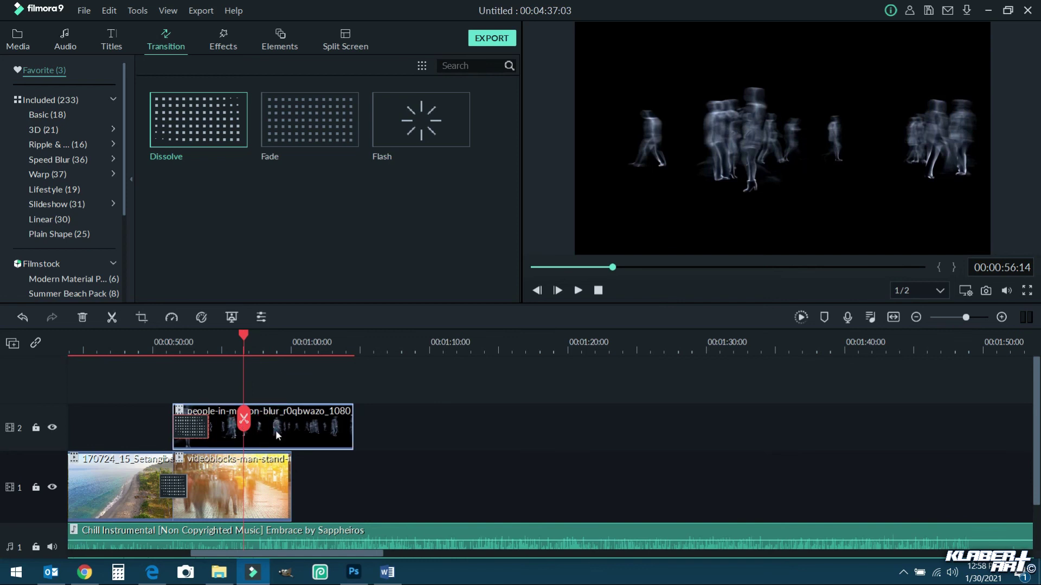
right_click(268, 427)
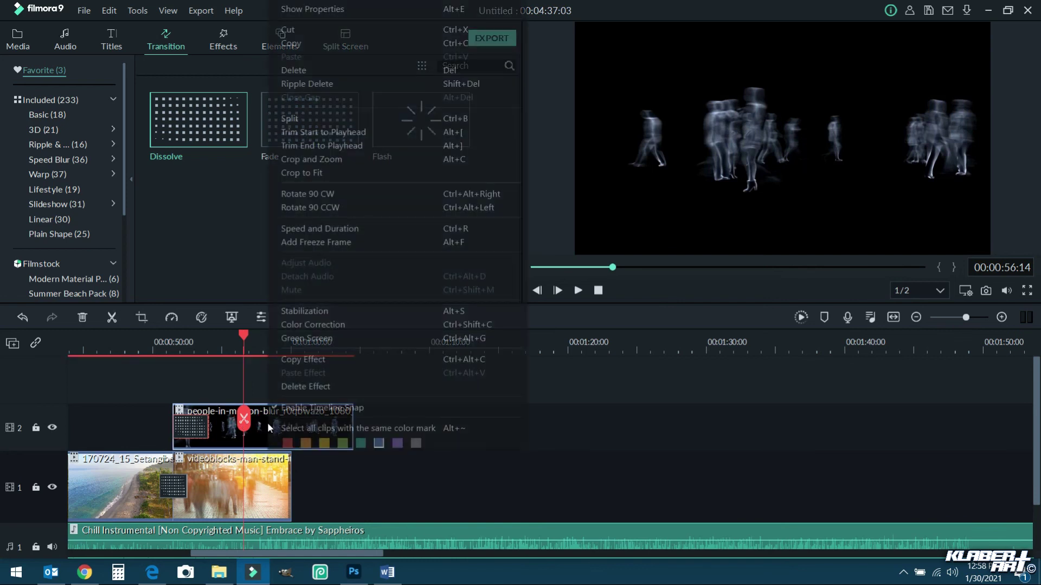
left_click(319, 11)
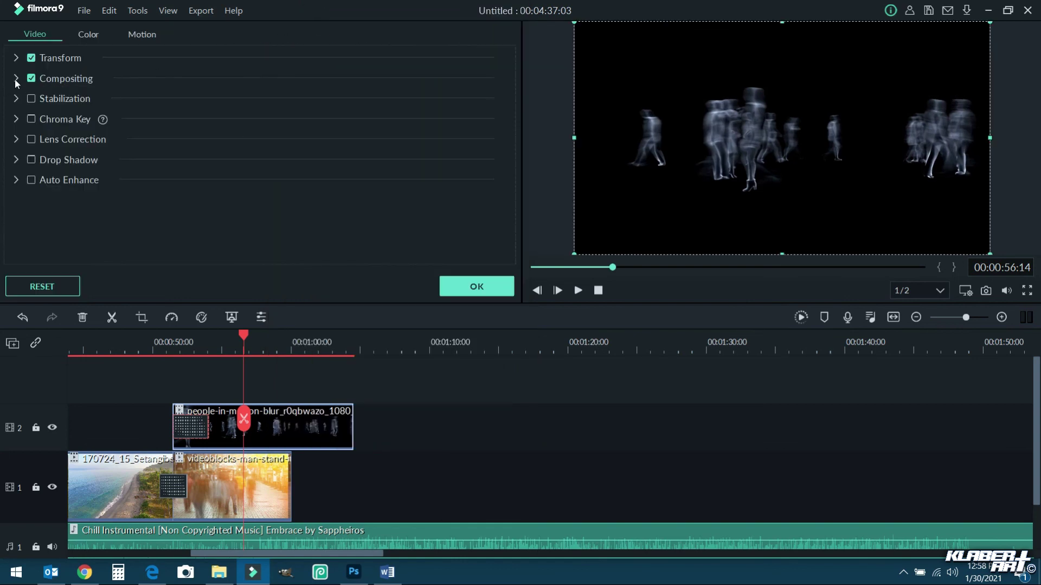
left_click(15, 79)
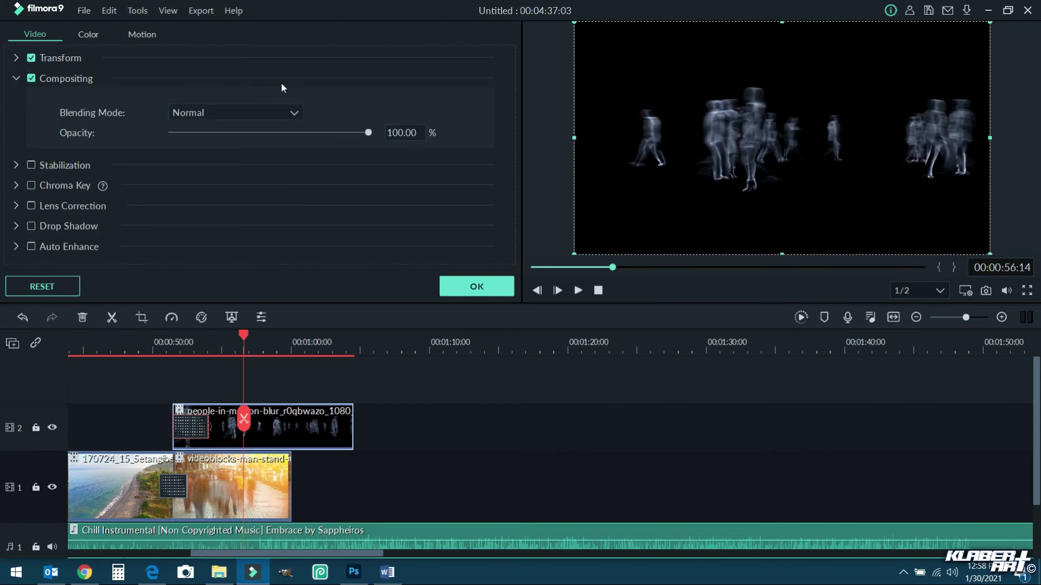
Step: Try the Darken, Multiply, Color Burn and Linear Burn blending modes on the people-in-motion-blur clip
left_click(293, 112)
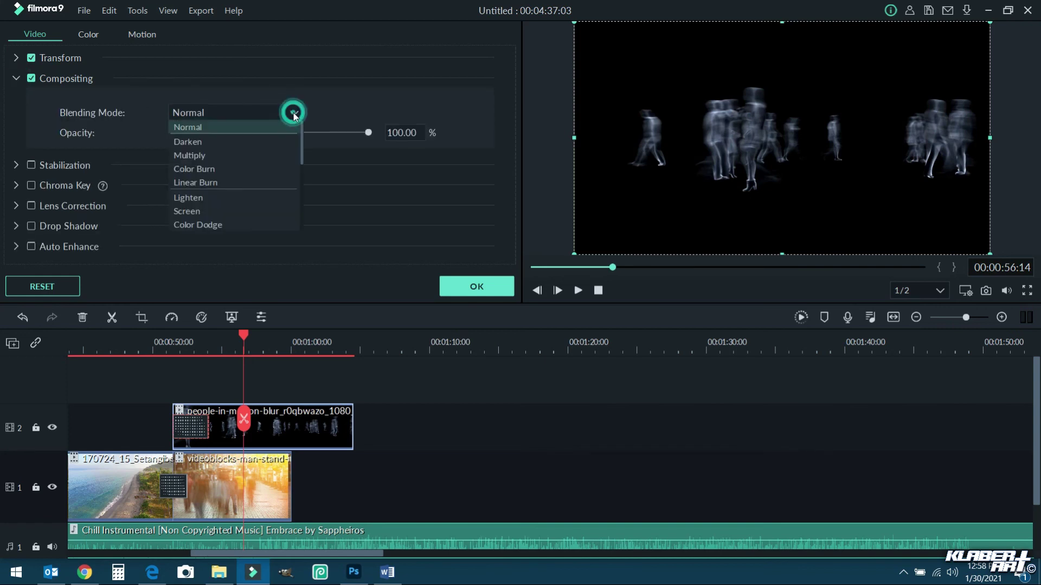
left_click(231, 145)
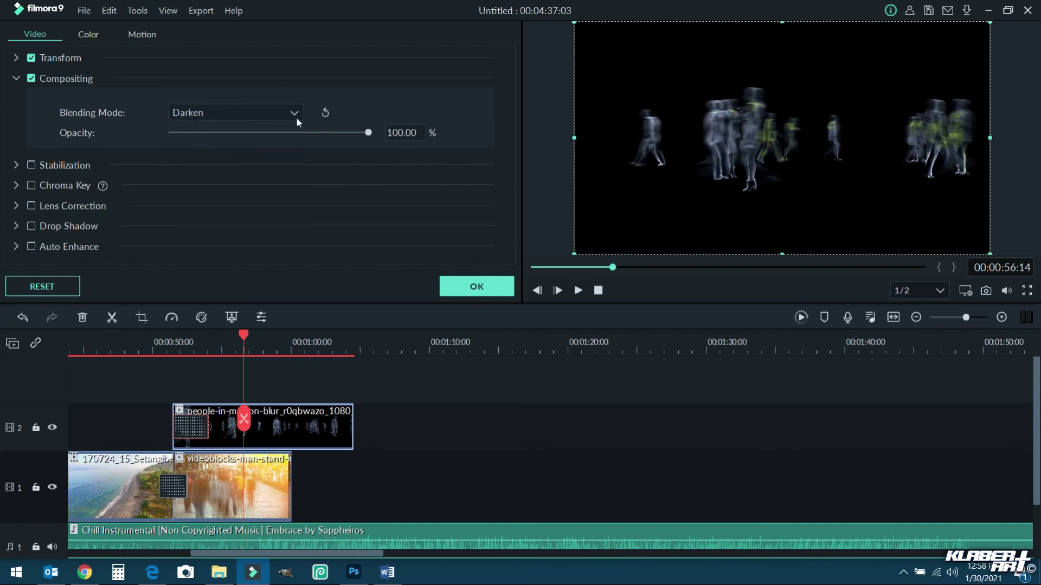
left_click(293, 112)
left_click(252, 156)
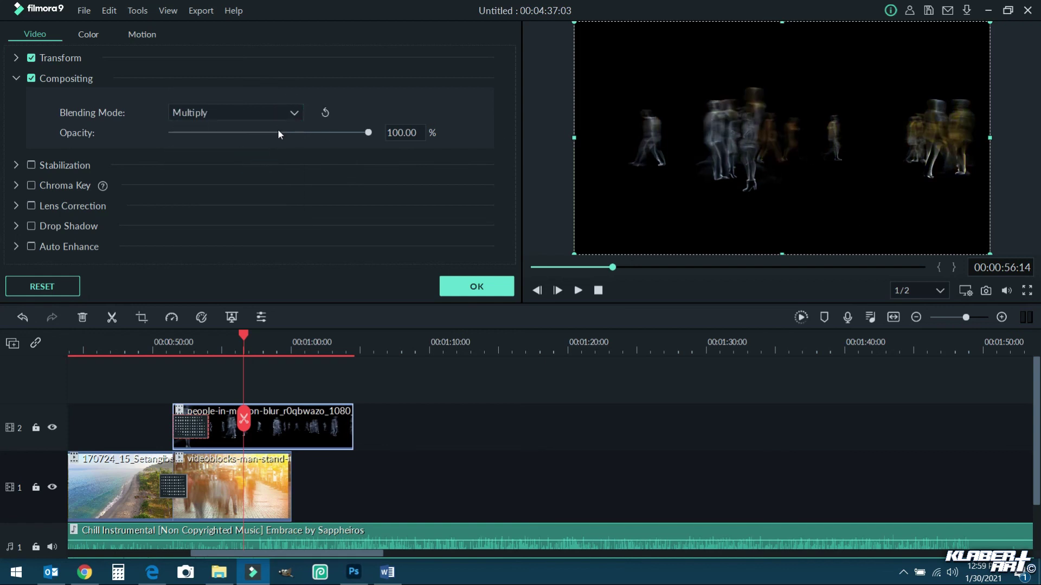
left_click(294, 113)
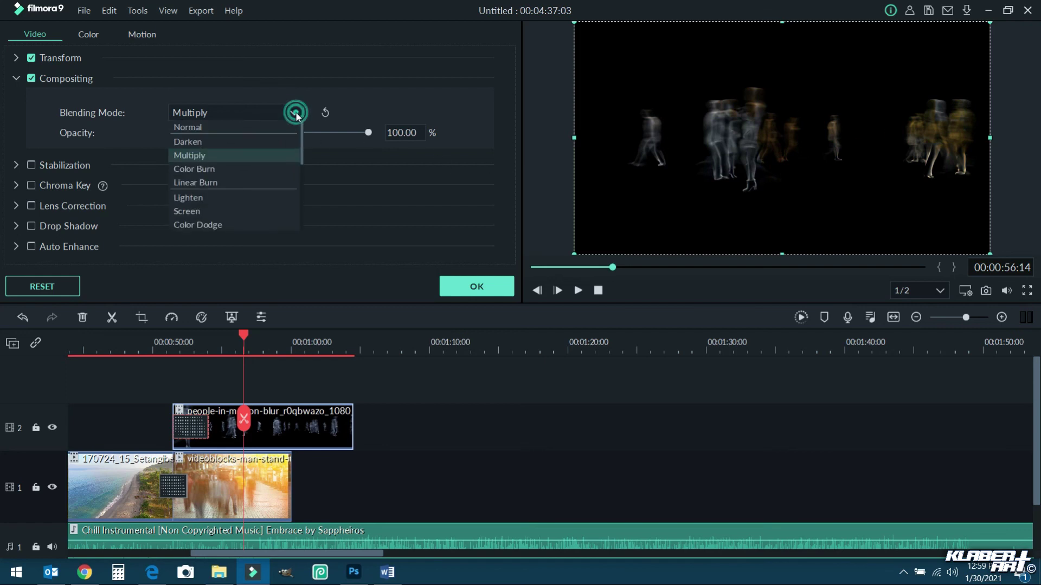
left_click(256, 171)
left_click(292, 118)
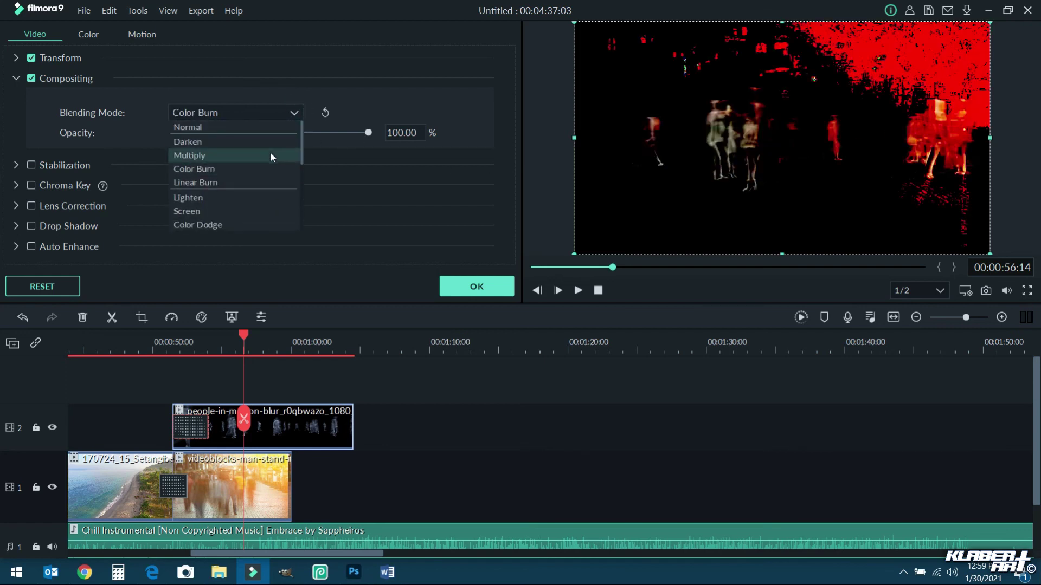
left_click(264, 176)
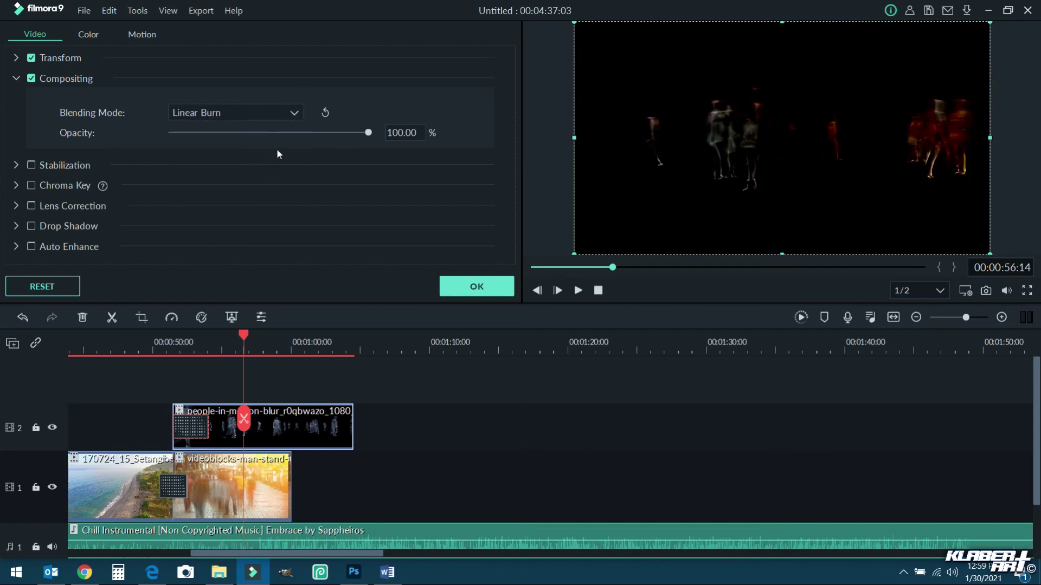
Step: Compare the Lighten and Screen blending modes on the people-in-motion-blur clip and set it to Screen
left_click(294, 111)
left_click(257, 200)
left_click(294, 112)
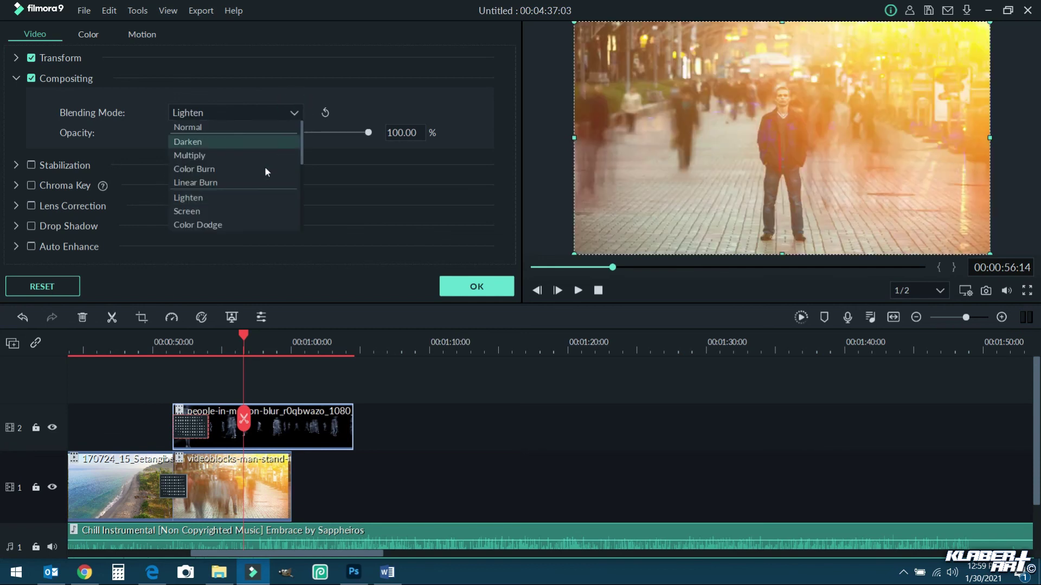
left_click(240, 212)
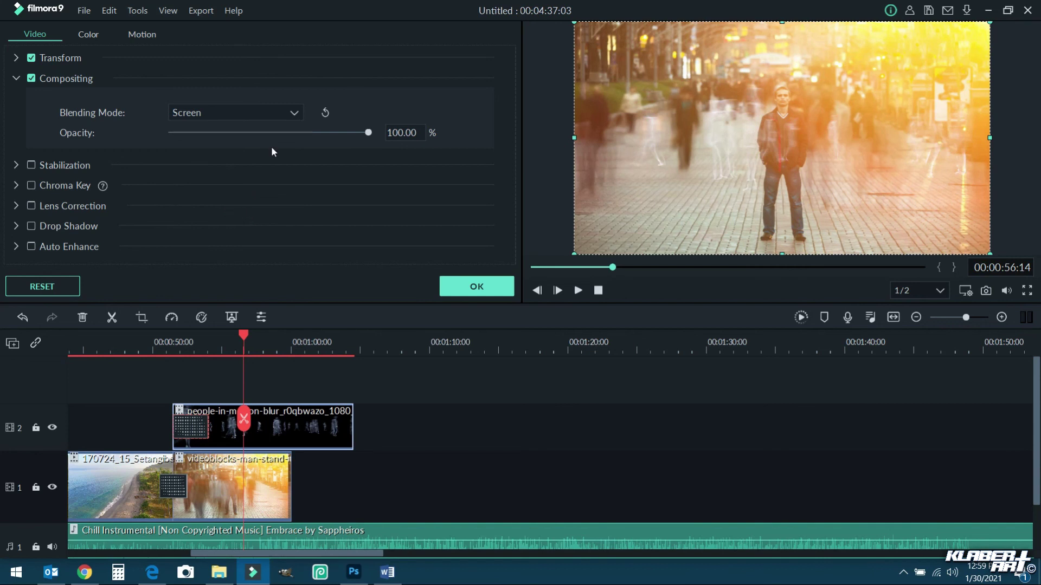
left_click(292, 111)
left_click(246, 209)
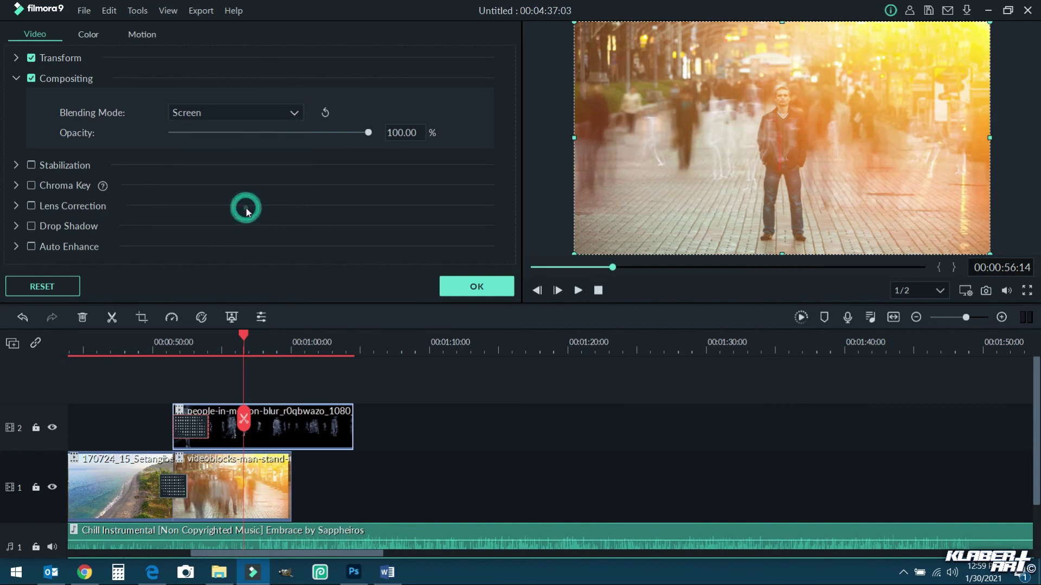
left_click(294, 112)
left_click(250, 199)
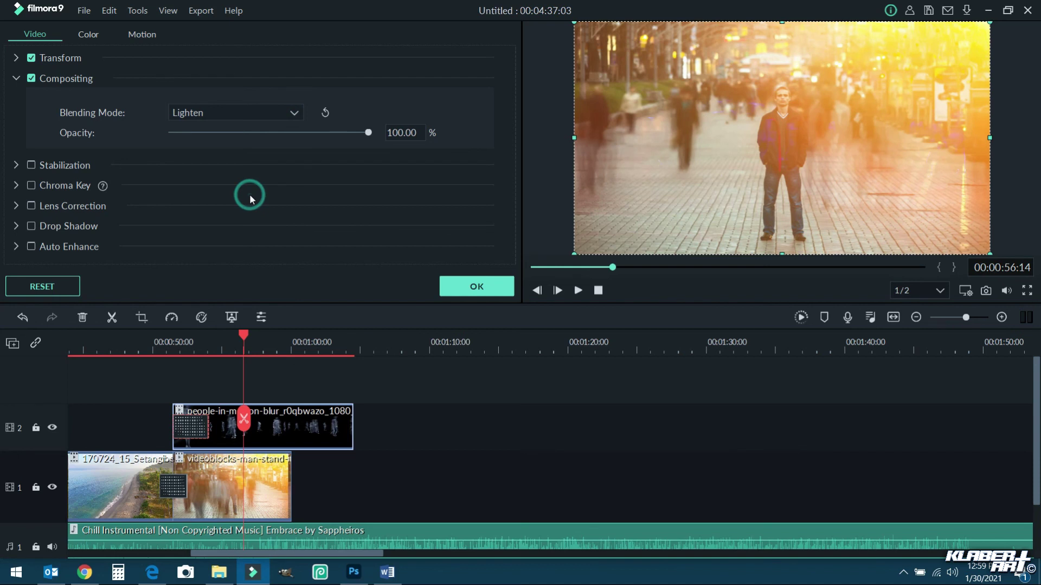
left_click(298, 111)
left_click(238, 212)
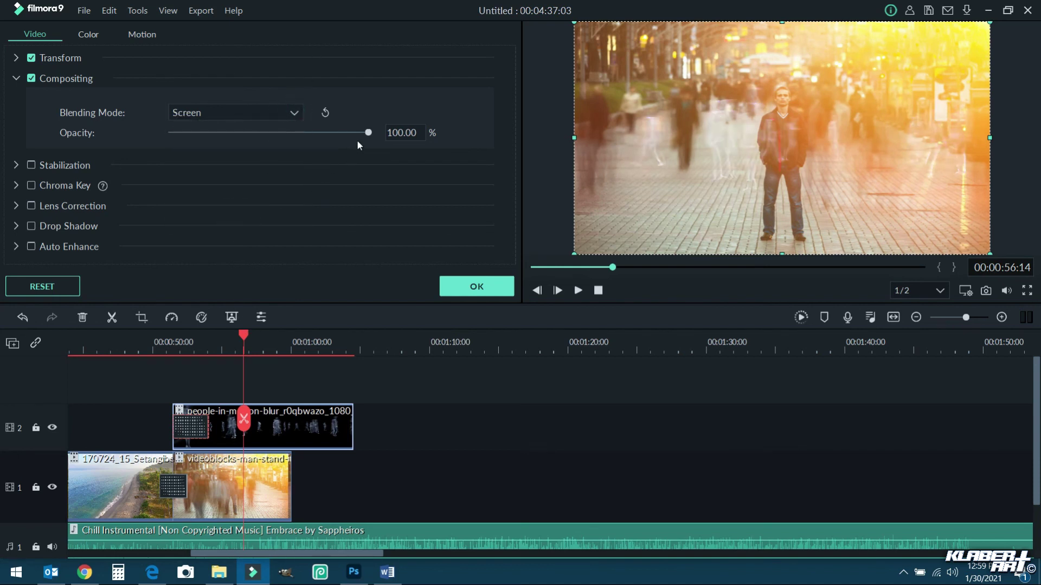
Step: Set the people-in-motion-blur clip's opacity to 96.90% and move the playhead before it, to about 00:00:49:02
left_click_drag(364, 136, 340, 142)
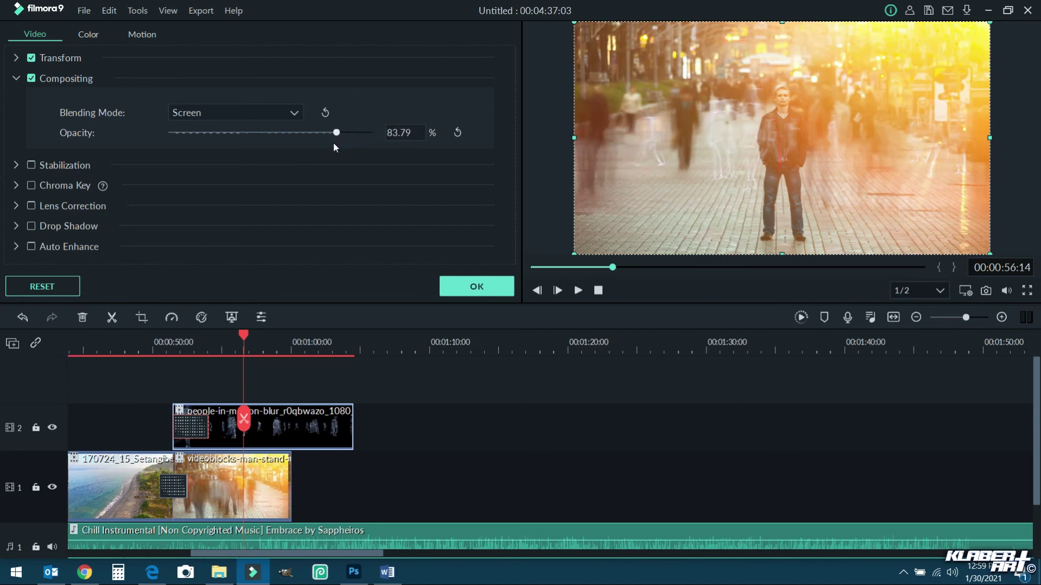
left_click_drag(340, 136, 368, 136)
left_click_drag(243, 334, 140, 359)
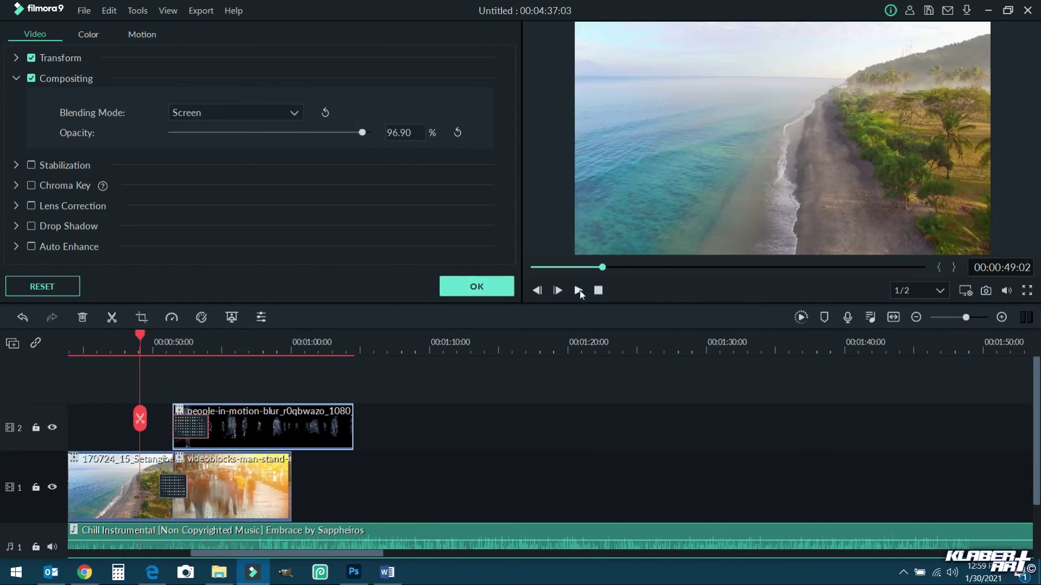
Step: Play the blended section, set the people-in-motion-blur clip's blending mode to Normal with 43.45% opacity, and accept the properties
left_click(579, 291)
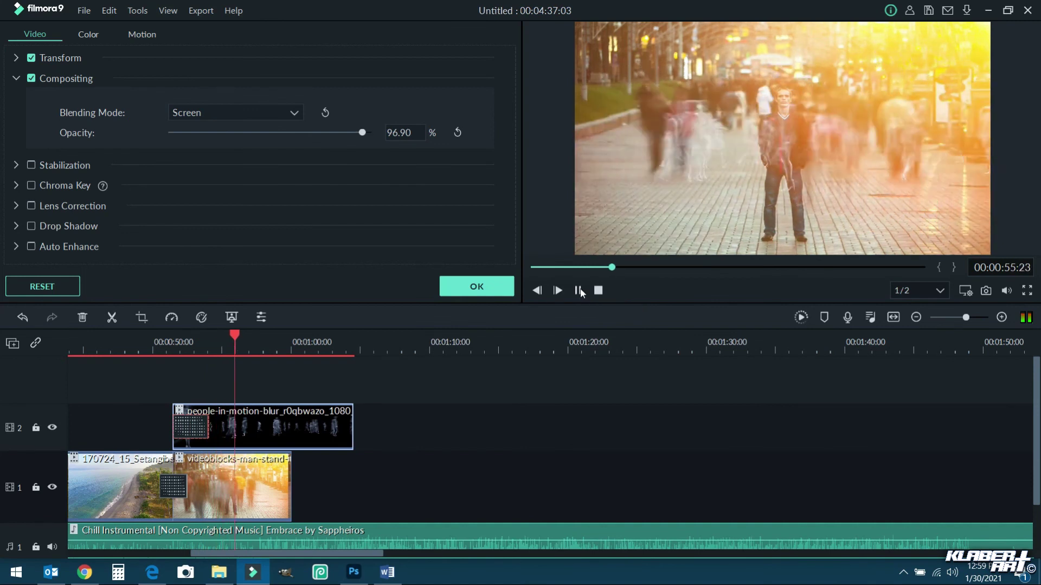
left_click(579, 290)
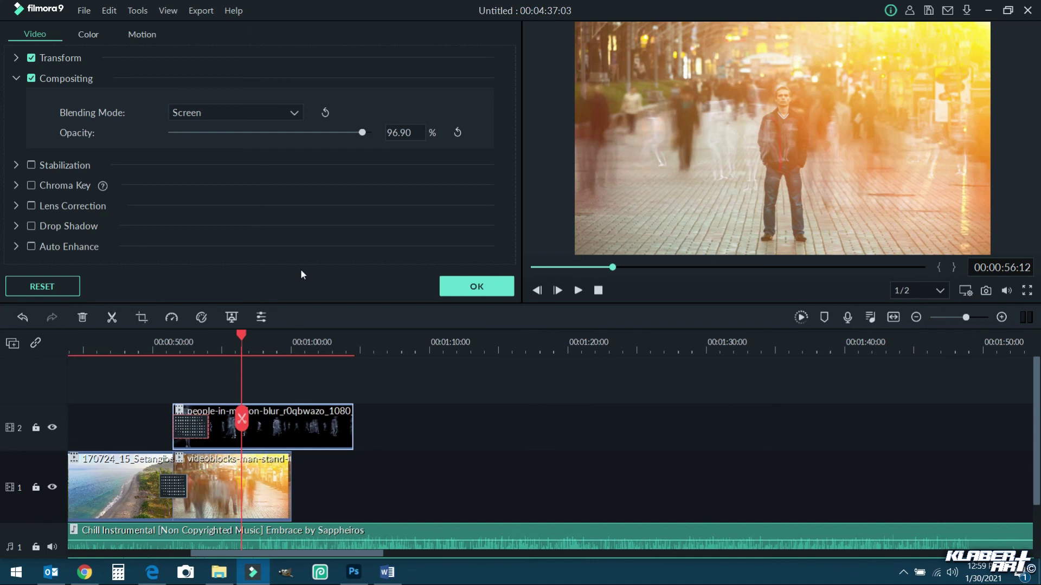
left_click(309, 110)
left_click(283, 127)
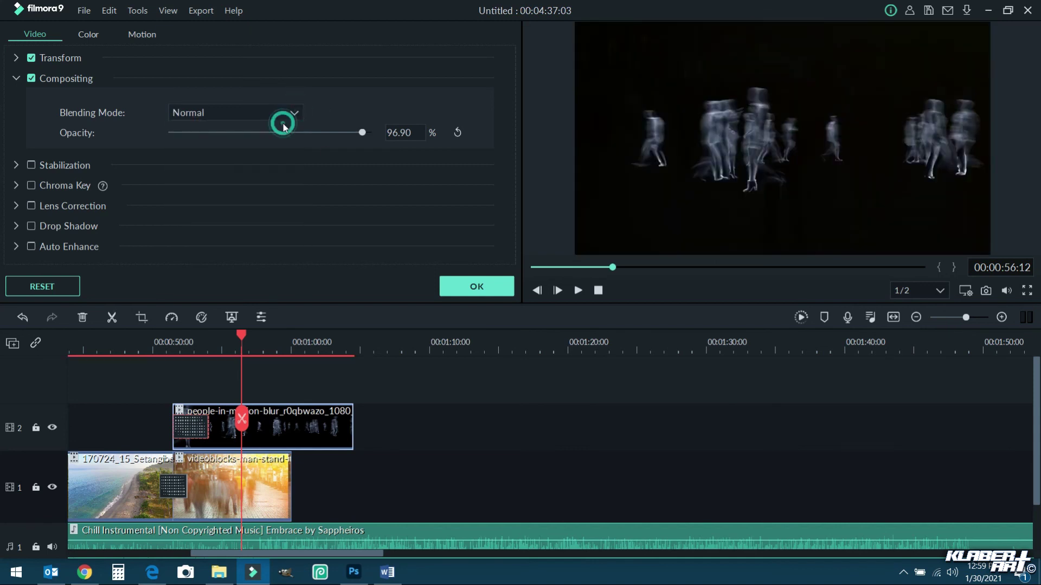
left_click_drag(362, 132, 255, 156)
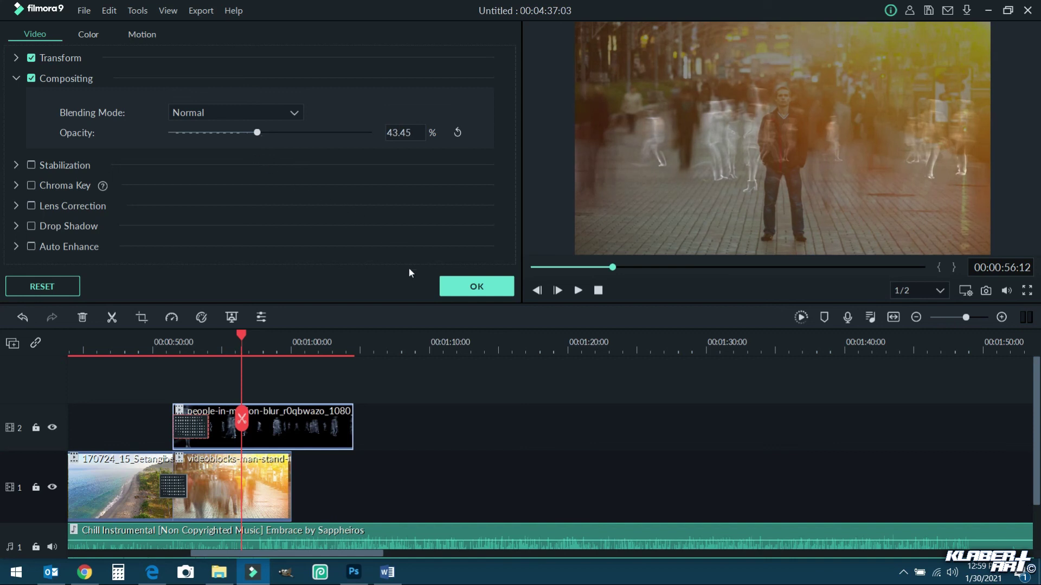
left_click(462, 288)
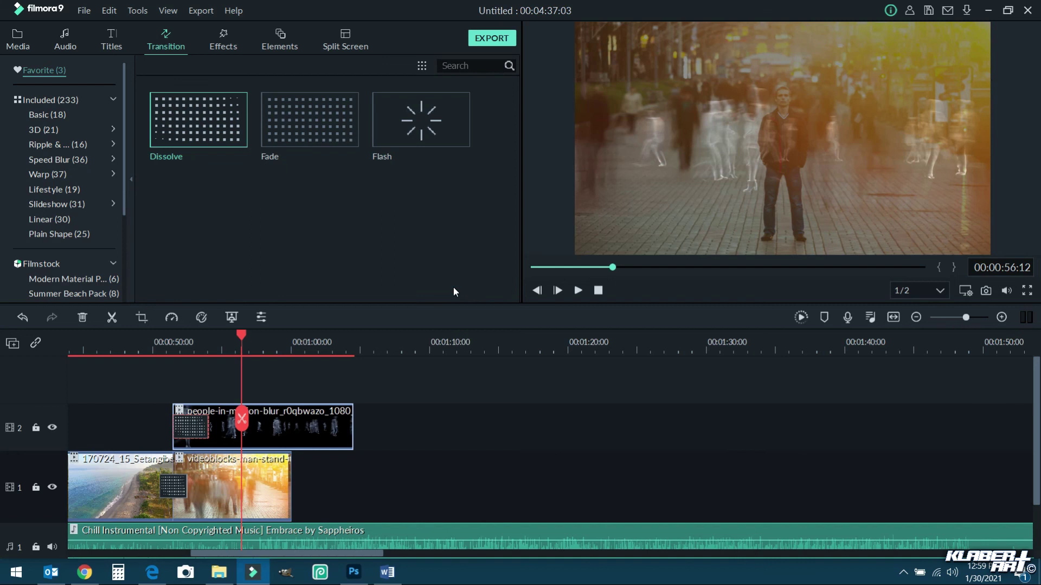
Step: Preview the semi-transparent people-in-motion-blur overlay by playing it and scrubbing back to about 00:00:57:06
left_click(578, 291)
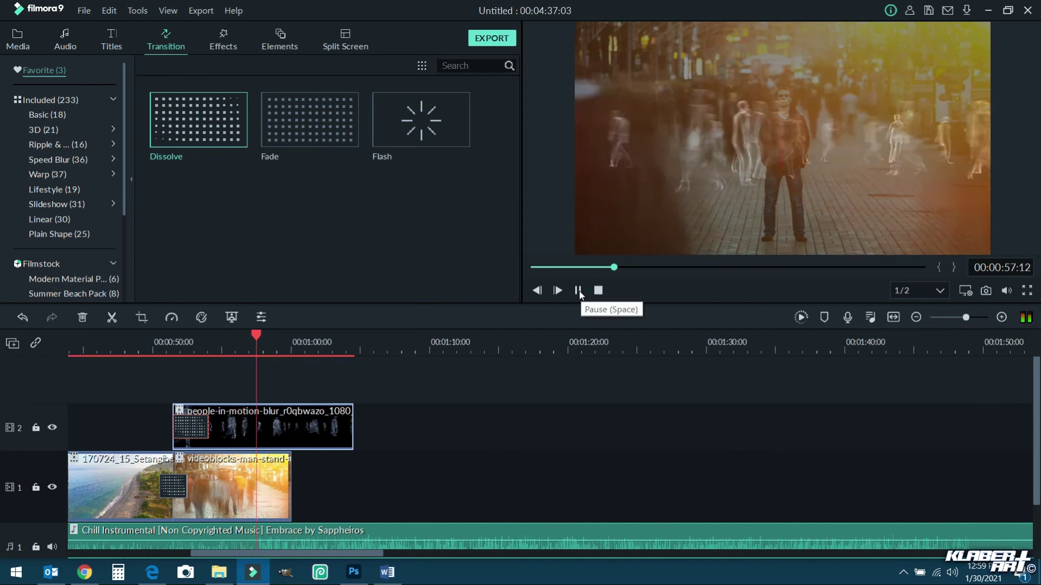
left_click(578, 291)
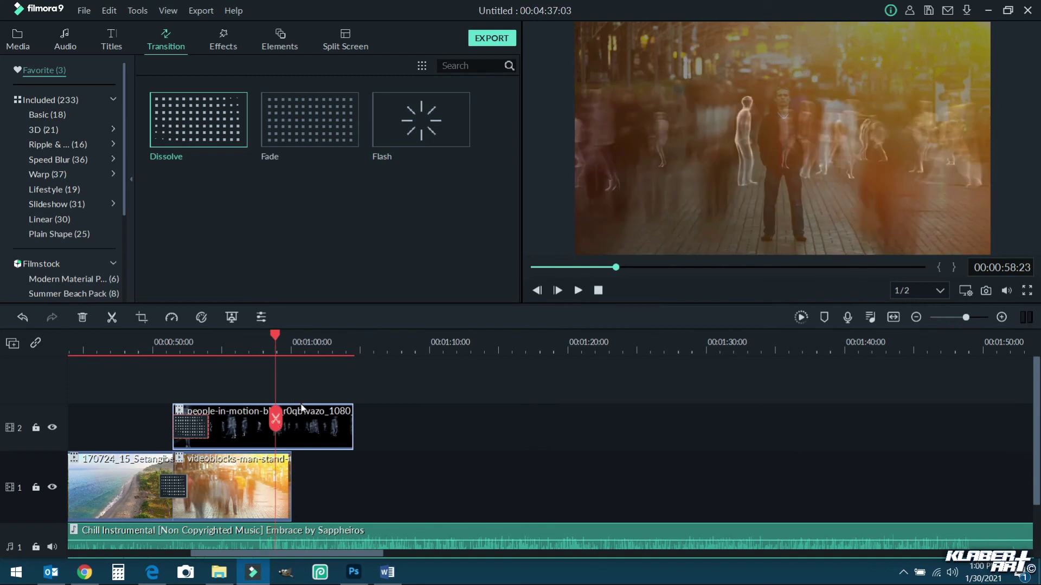
left_click_drag(279, 336, 256, 343)
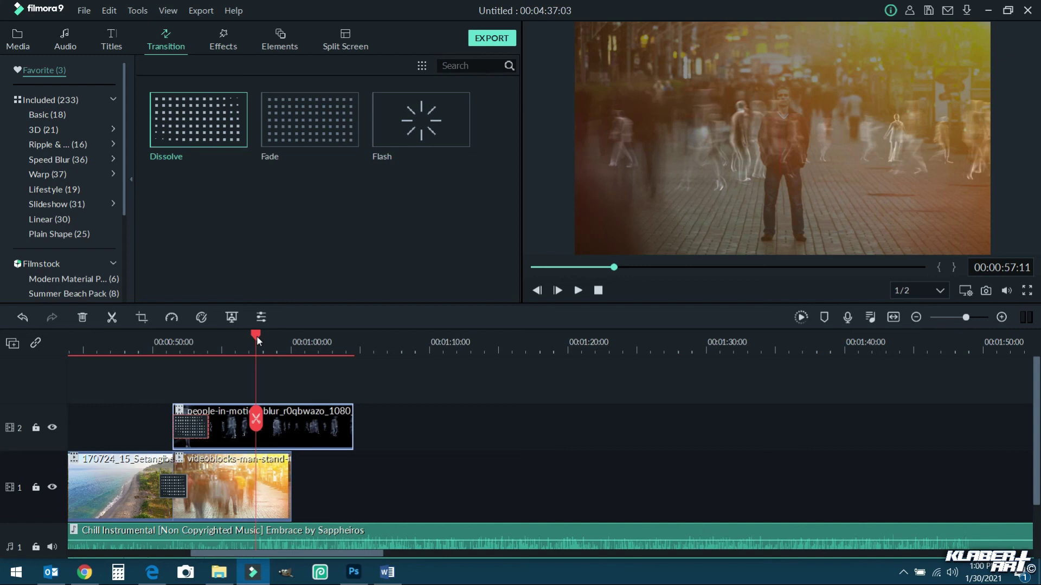
left_click_drag(256, 336, 253, 337)
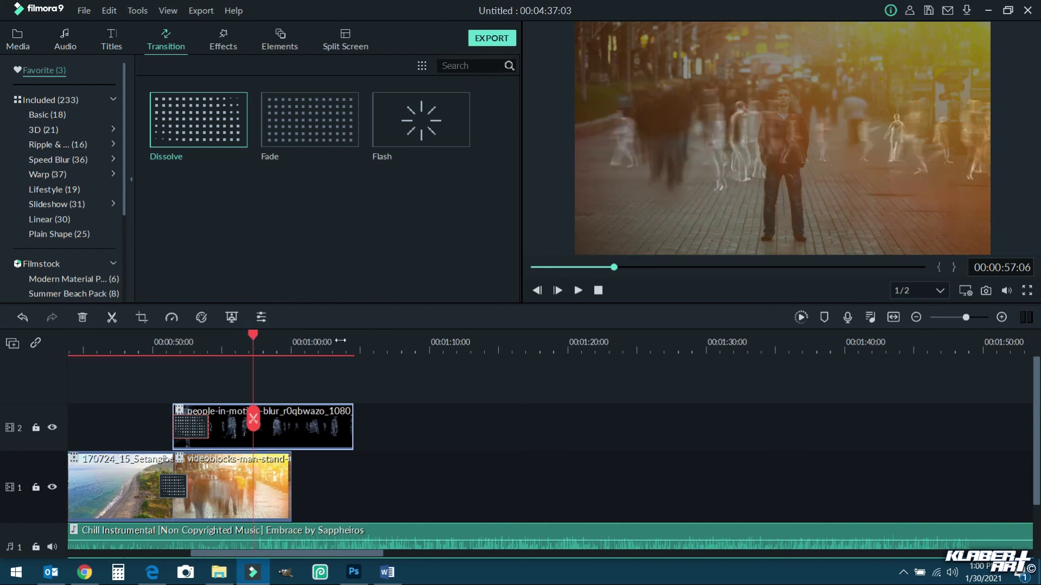
Step: Fit the timeline to the project, place the klaberart1 logo on track 3 at the 170724_15 clip's start, and bring the playhead over it
left_click(895, 317)
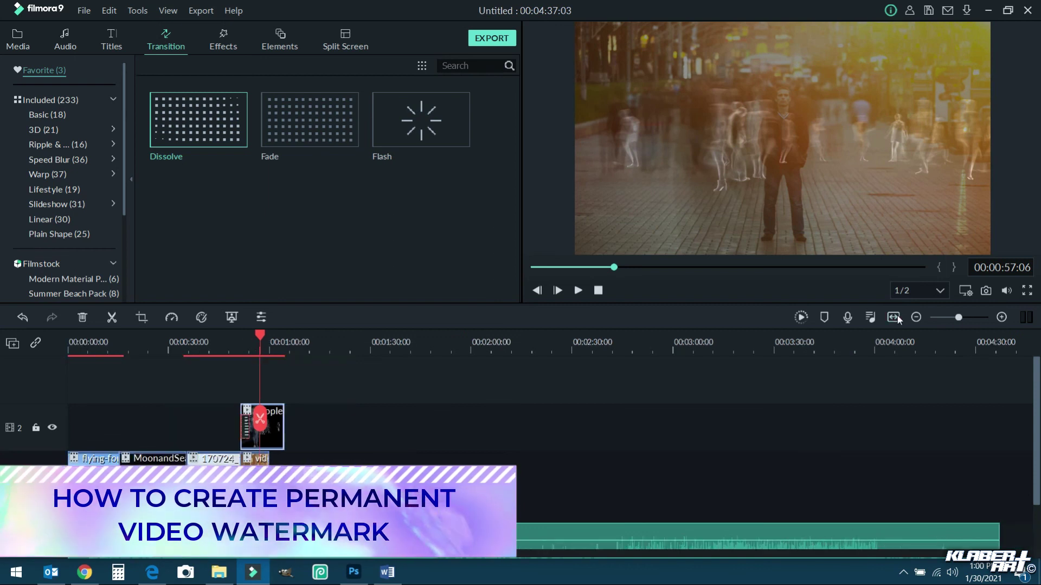
left_click(18, 43)
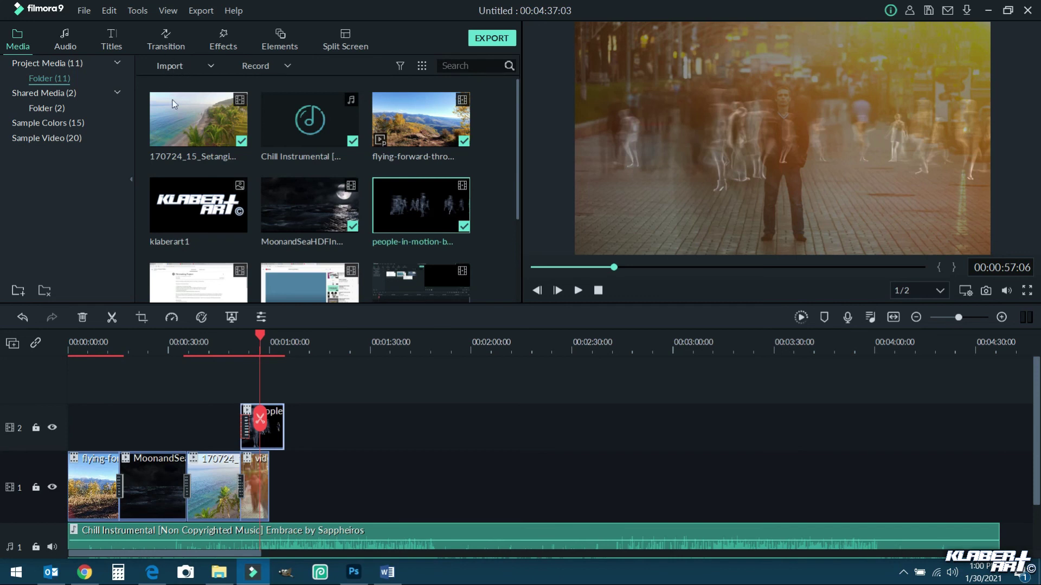
left_click_drag(215, 211, 197, 426)
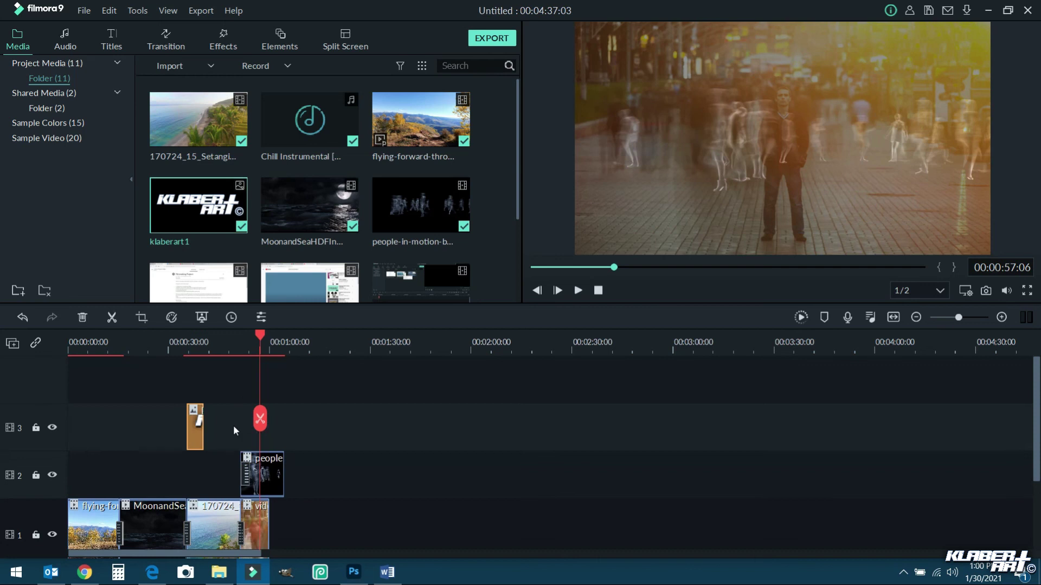
left_click_drag(260, 335, 190, 336)
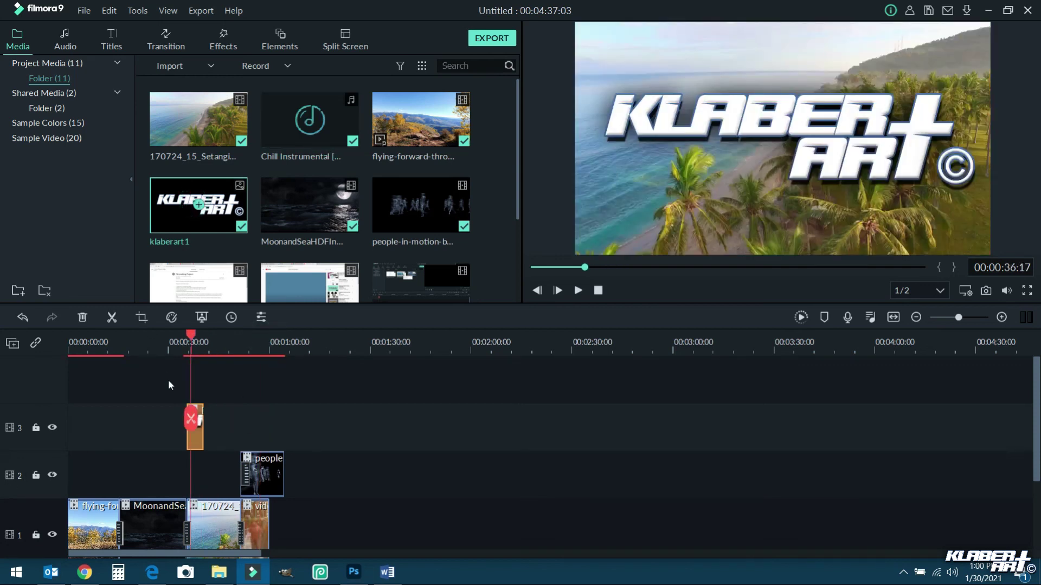
Step: Add copies of the MoonandSea clip on new tracks above the klaberart1 logo
left_click_drag(290, 197, 249, 384)
left_click_drag(293, 223, 258, 392)
left_click_drag(298, 239, 325, 471)
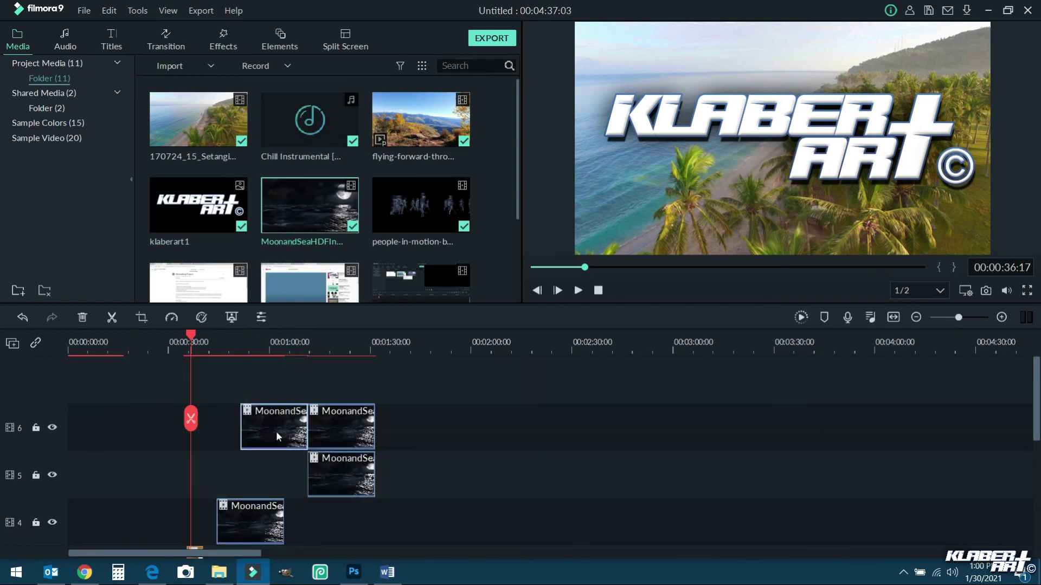
scroll(311, 490, "down", 4)
scroll(312, 489, "up", 1)
right_click(336, 472)
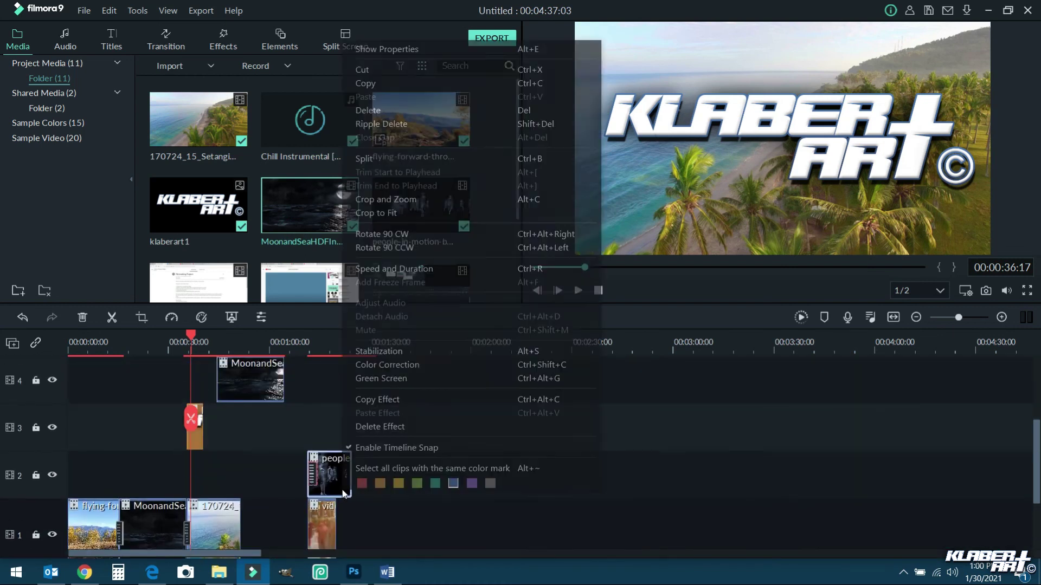
left_click(266, 394)
scroll(265, 394, "up", 1)
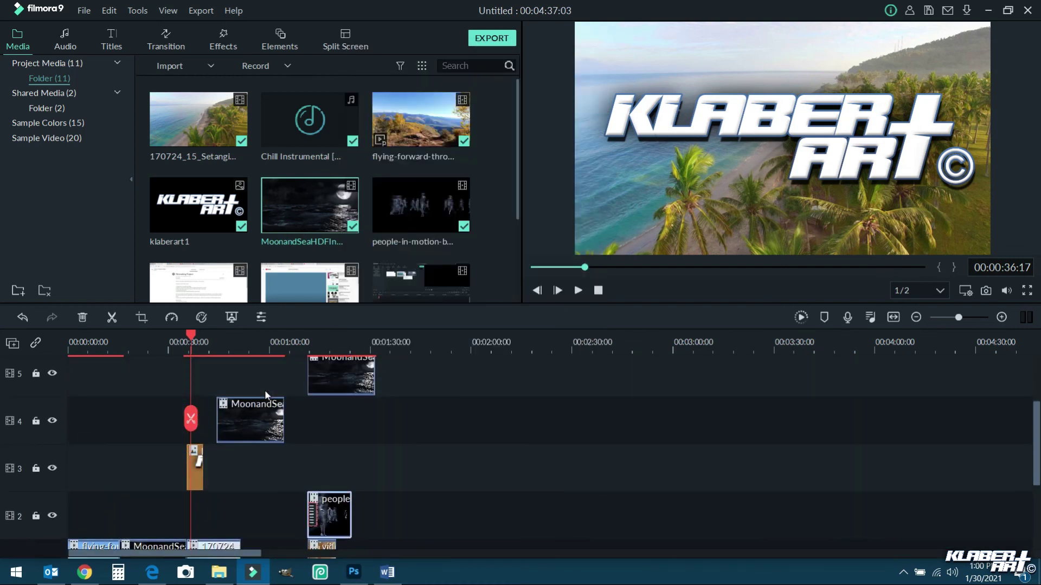
Step: Delete the MoonandSea copy on track 4
right_click(276, 431)
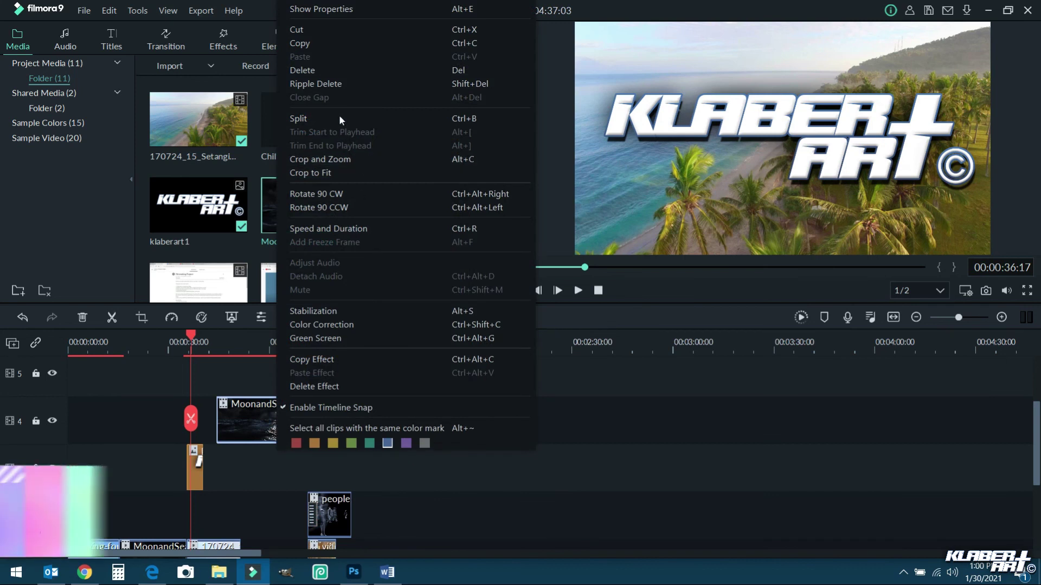
left_click(325, 70)
left_click(271, 373)
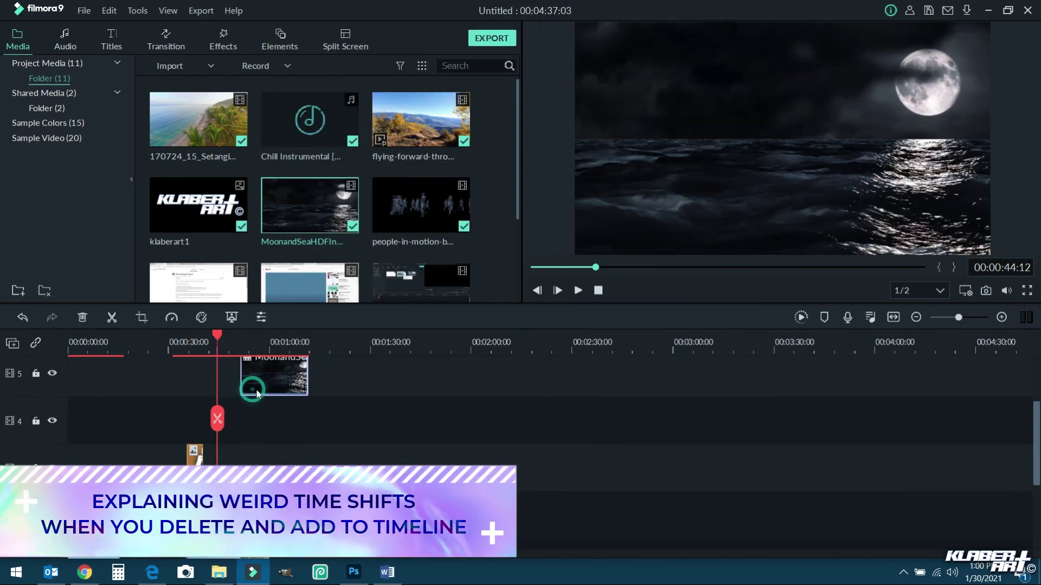
right_click(255, 388)
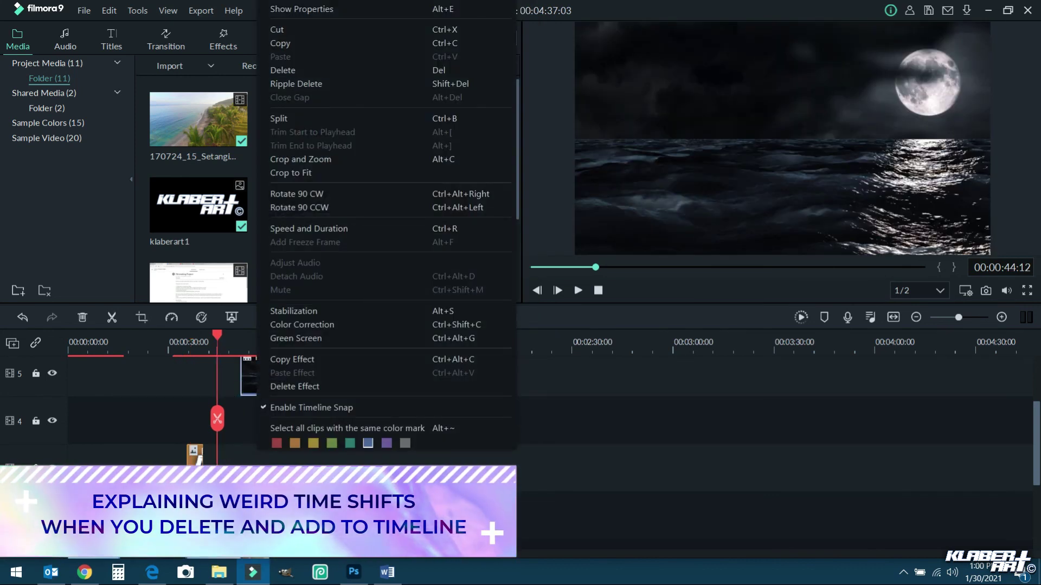
left_click(588, 379)
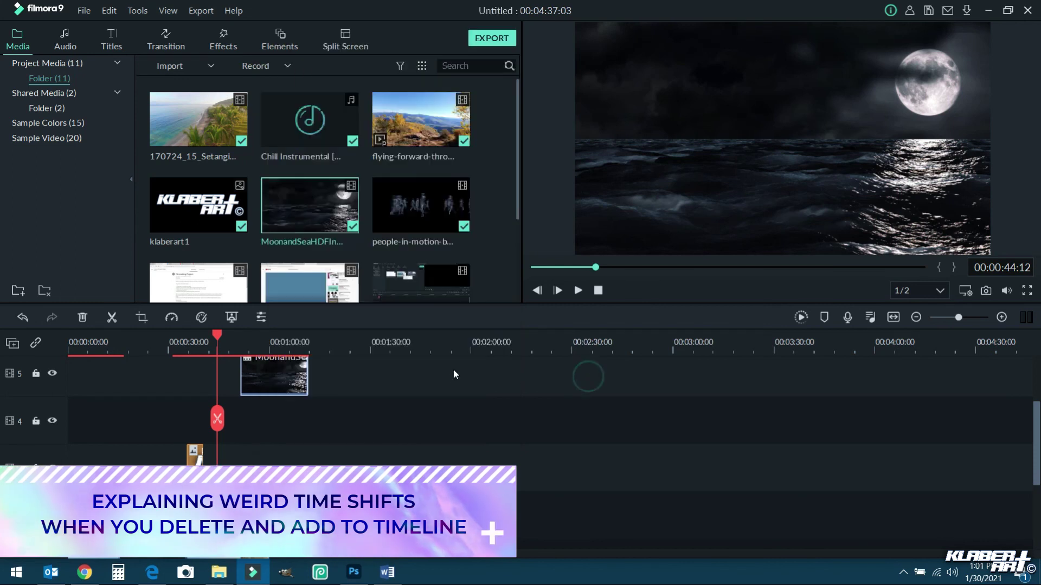
scroll(453, 372, "down", 2)
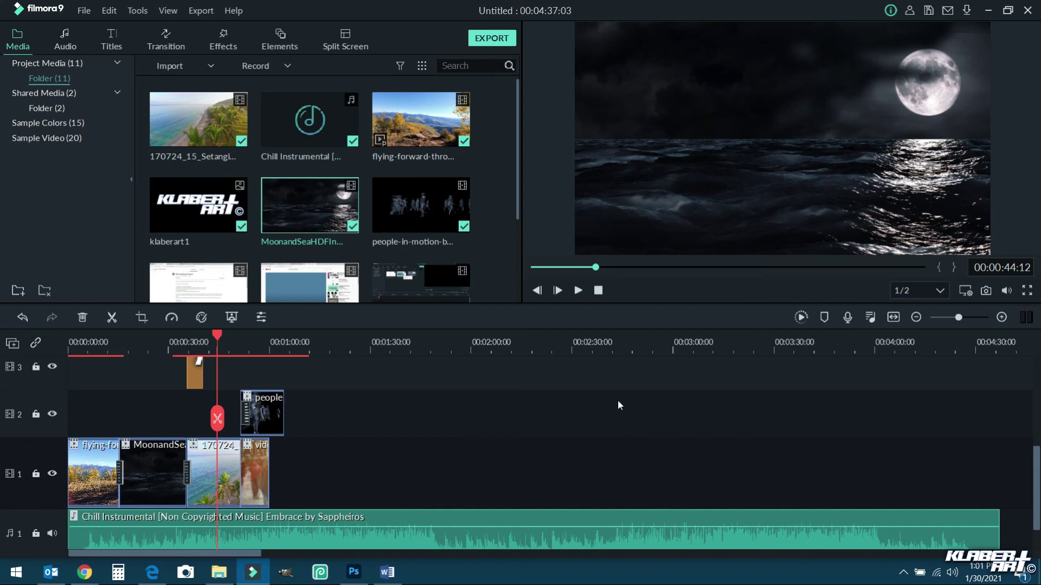
Step: Insert a MoonandSea clip on track 2 just before the people-in-motion-blur clip, and delete it again
mouse_move(219, 336)
left_mouse_down()
mouse_move(231, 334)
mouse_move(216, 339)
left_mouse_up()
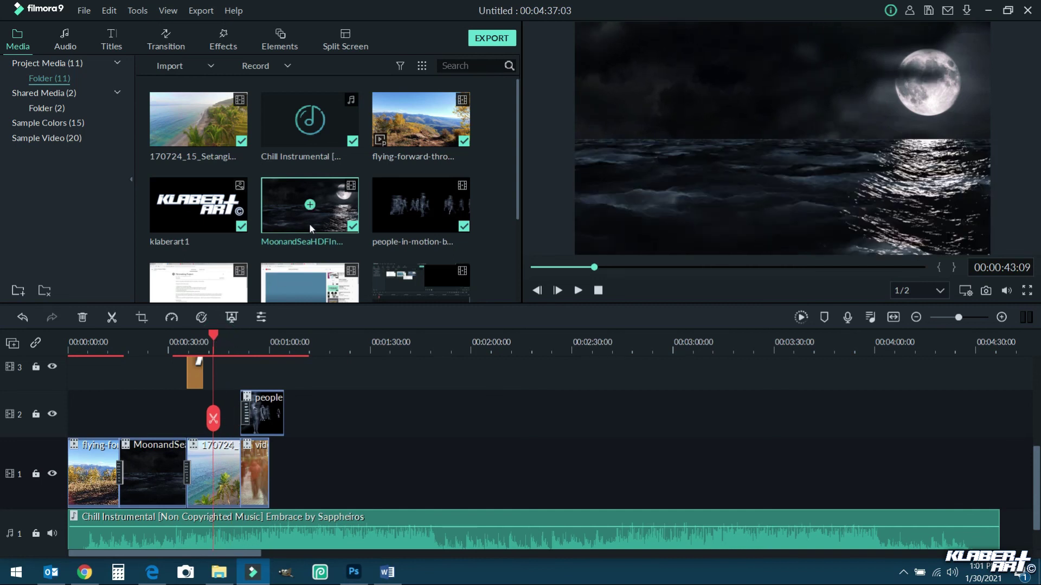
left_click_drag(307, 236, 162, 422)
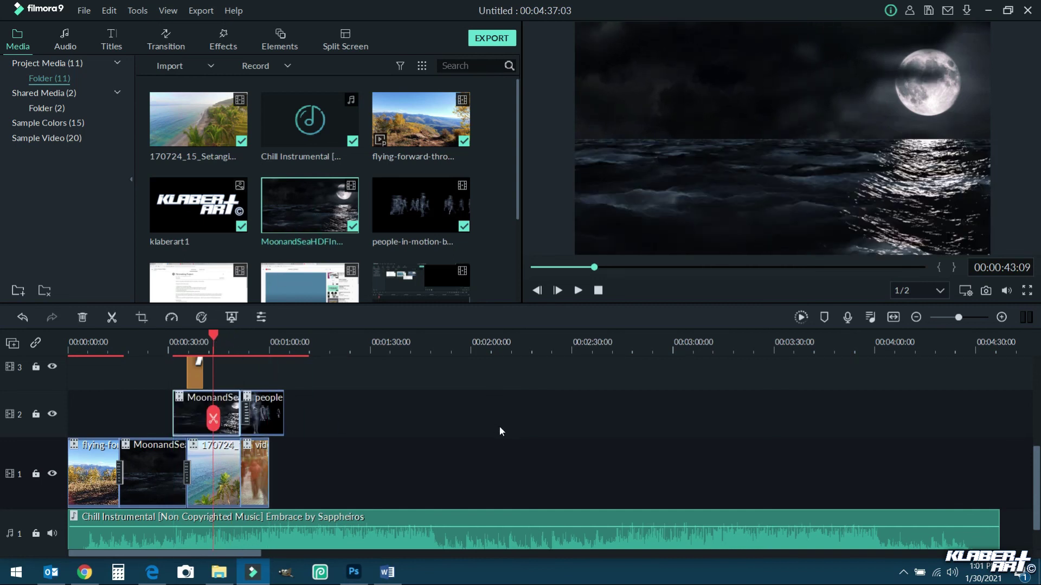
right_click(227, 432)
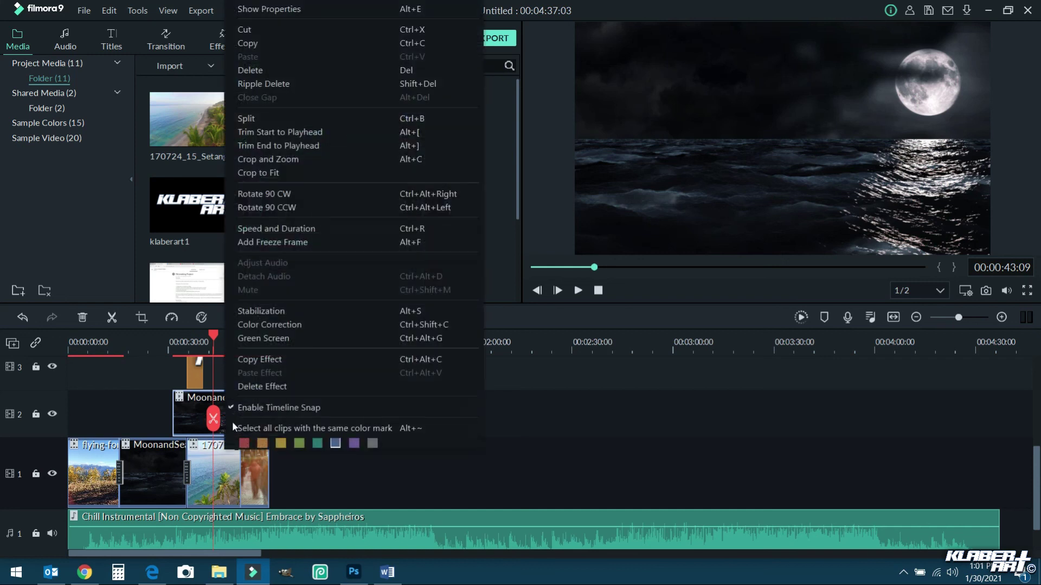
left_click(312, 69)
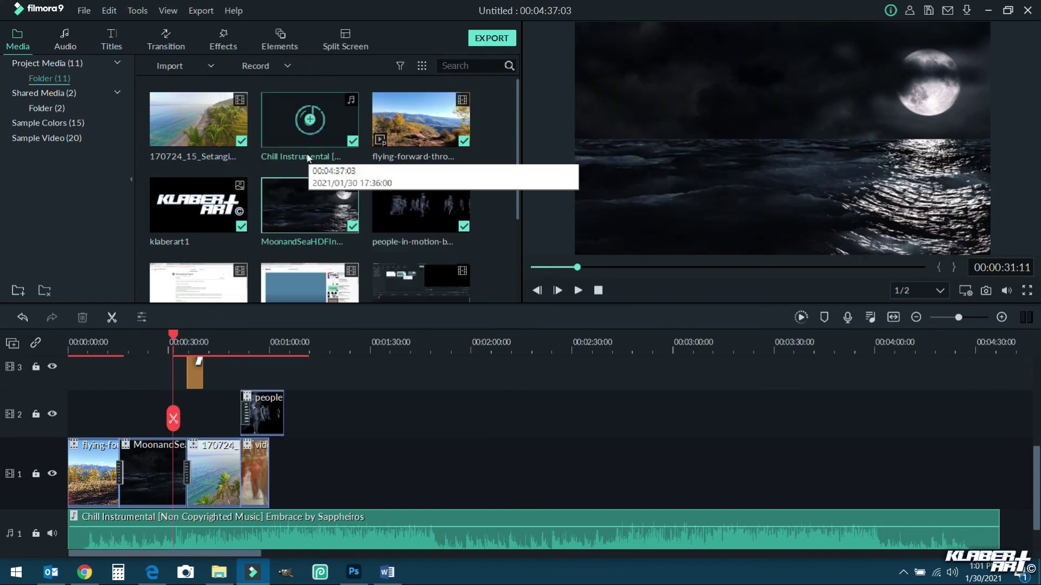
Step: Remove the remaining MoonandSea copies from tracks 5 and 6, using Ripple Delete for those on track 6
left_click_drag(302, 235, 299, 373)
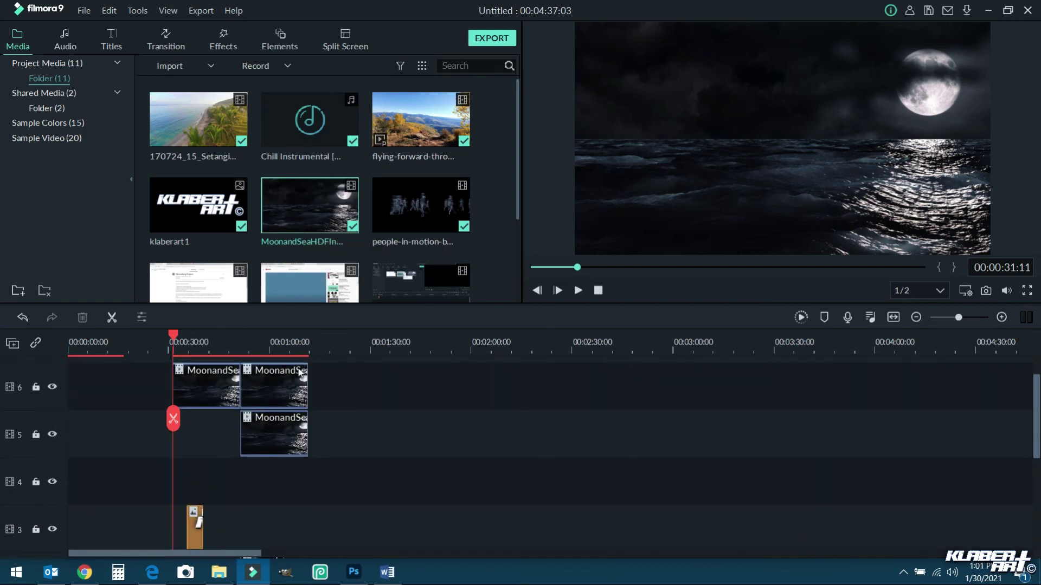
left_click(275, 428)
right_click(273, 435)
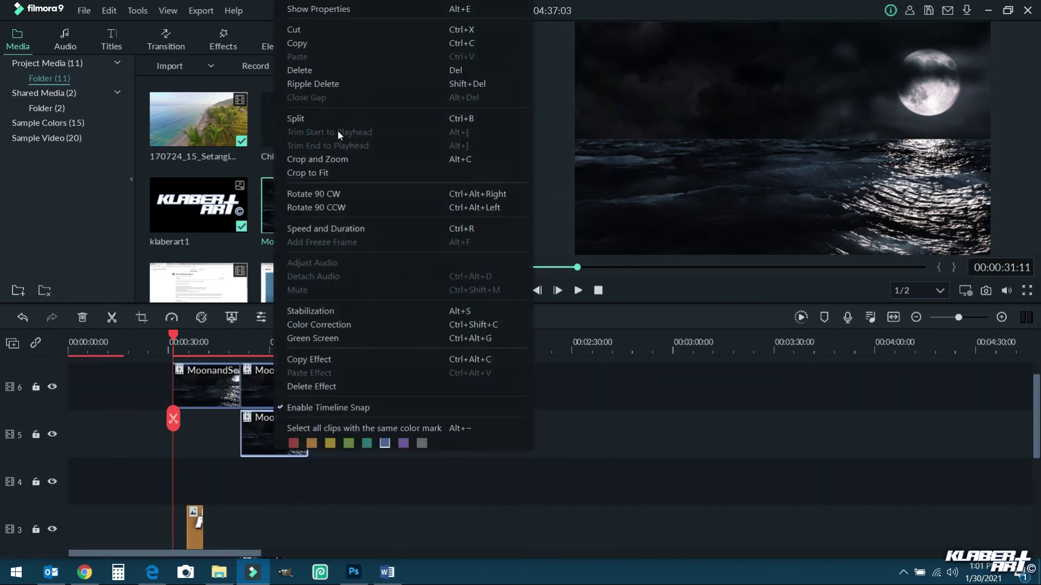
left_click(325, 70)
right_click(277, 381)
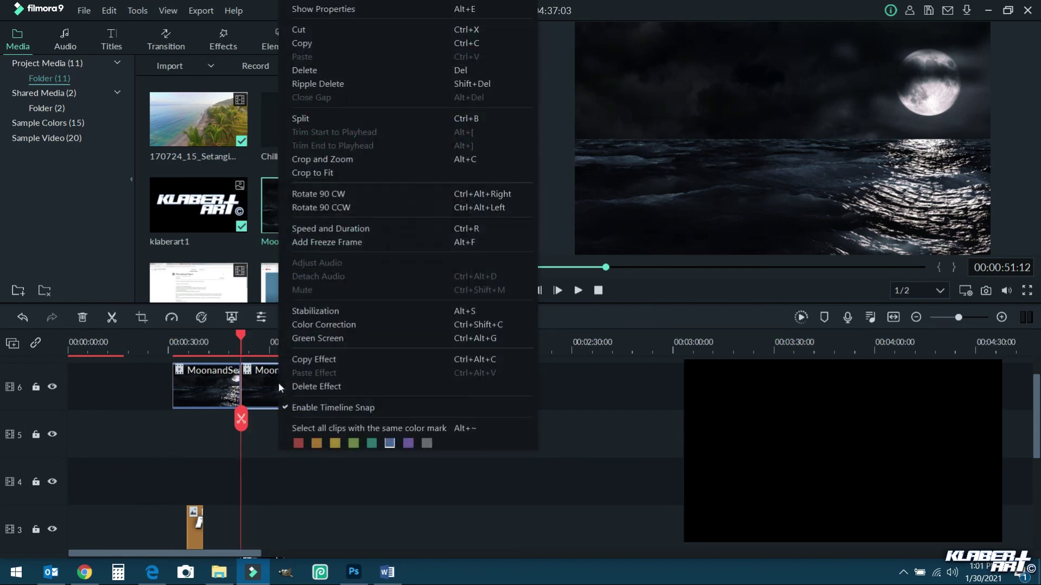
left_click(341, 85)
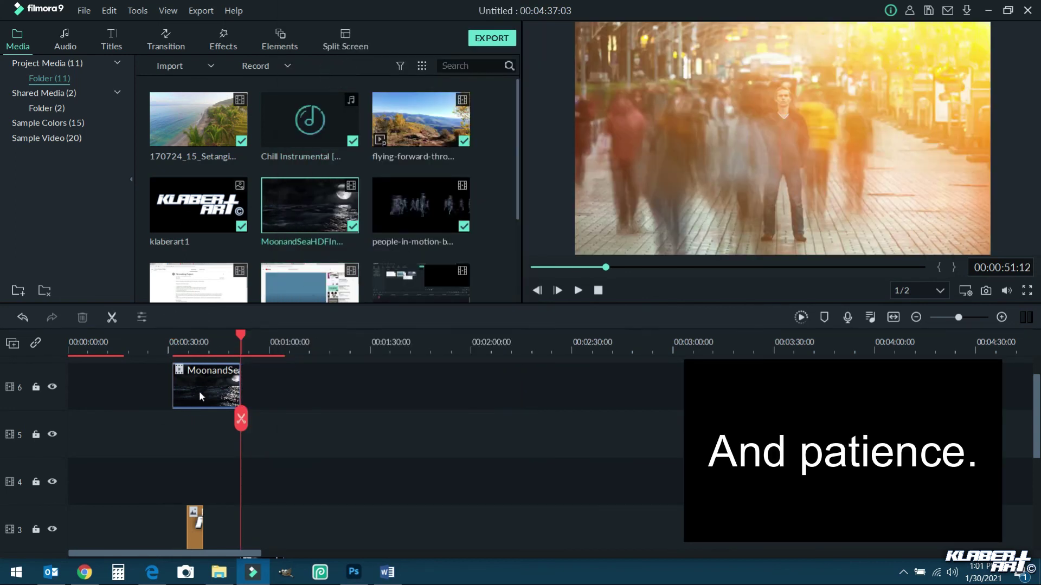
right_click(199, 392)
left_click(266, 82)
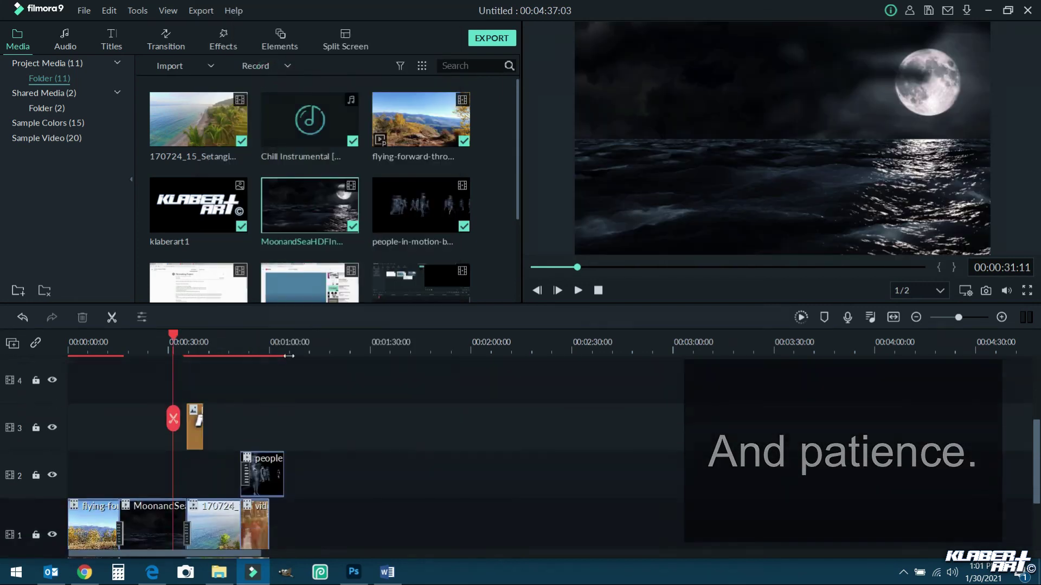
Step: Shrink the klaberart1 logo to a small watermark and place it in the video frame's upper-right corner
left_click_drag(172, 336, 195, 336)
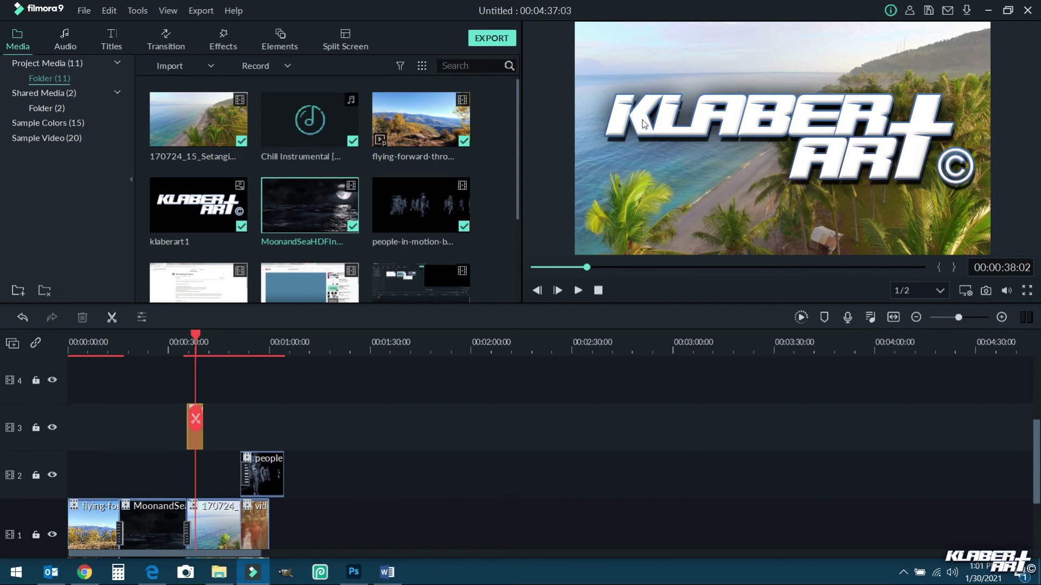
left_click(678, 130)
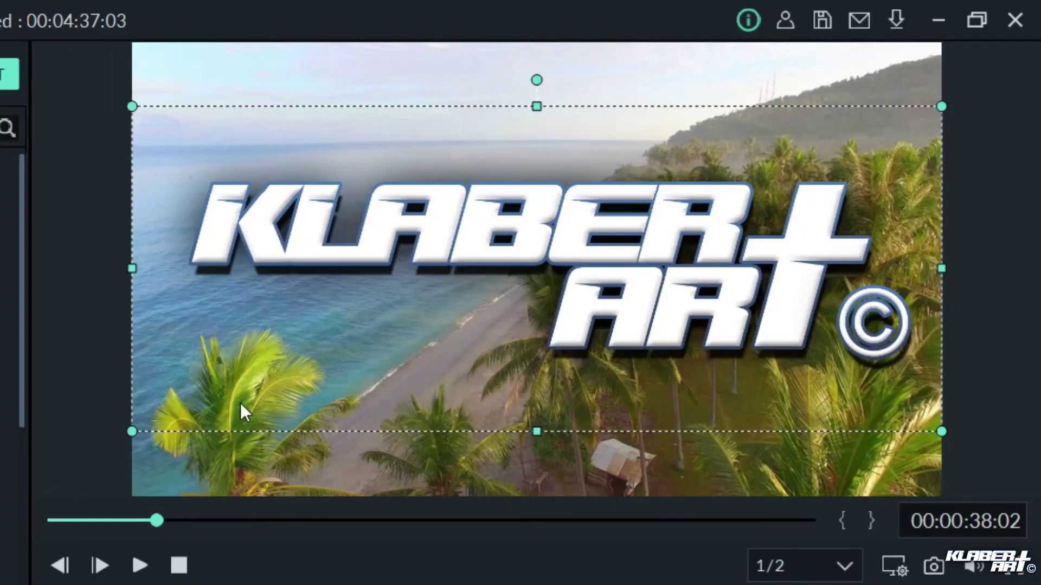
left_click_drag(574, 221, 659, 184)
left_click_drag(298, 358, 897, 469)
left_click_drag(861, 369, 909, 79)
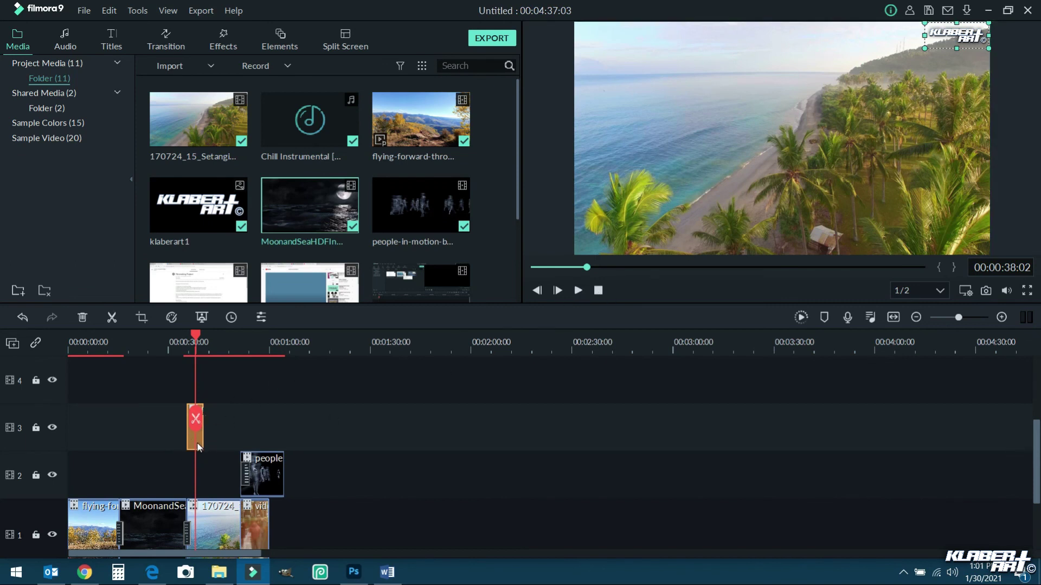
Step: Extend the klaberart1 watermark clip on track 3 to the end of the Chill Instrumental music
left_click_drag(203, 433, 980, 428)
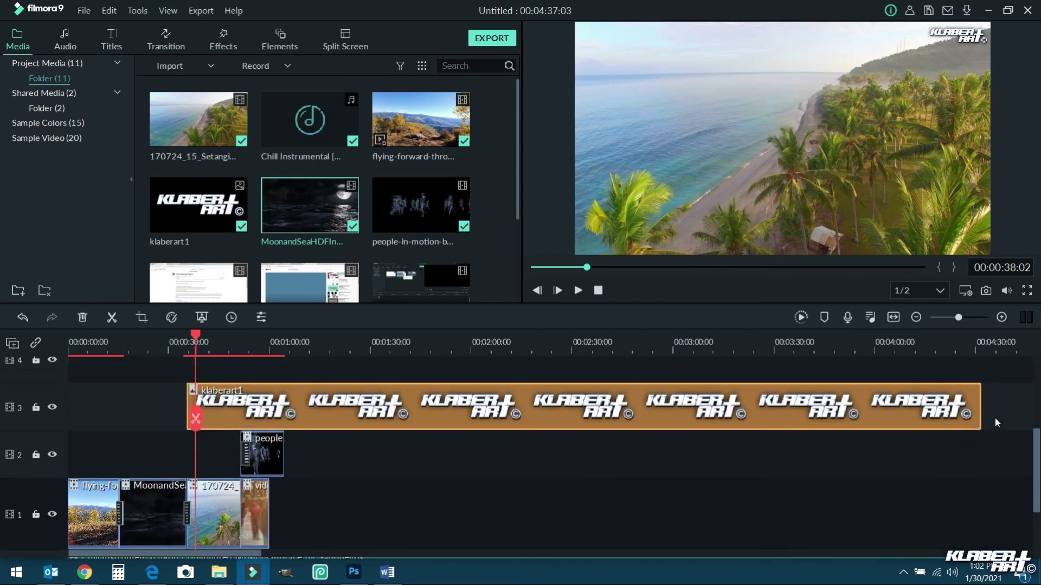
left_click_drag(982, 412, 999, 420)
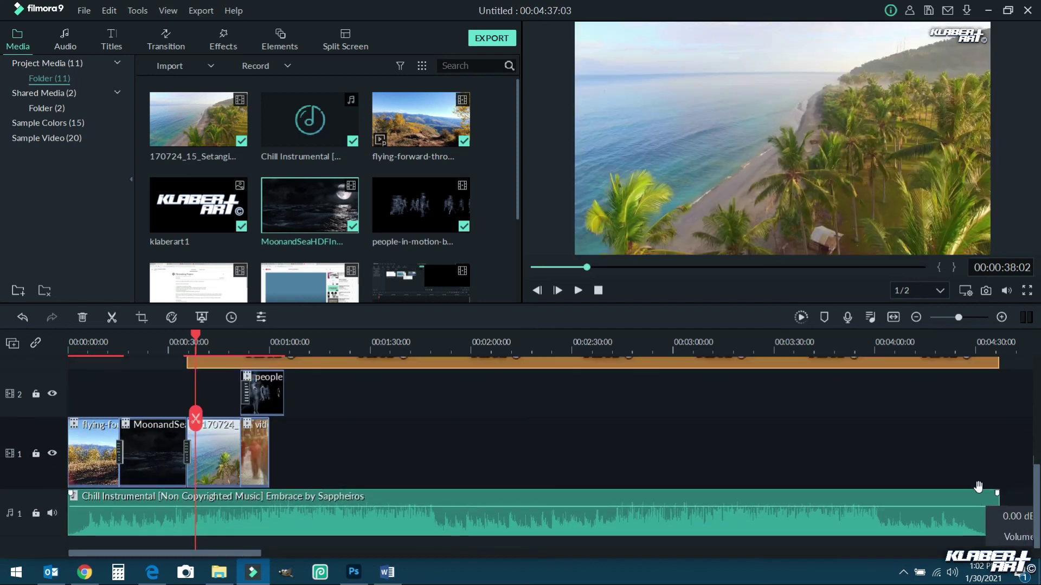
Step: Move the klaberart1 watermark clip to the start of track 3 and stretch its end to match the end of the music at 00:04:37:03
left_click_drag(279, 404, 154, 415)
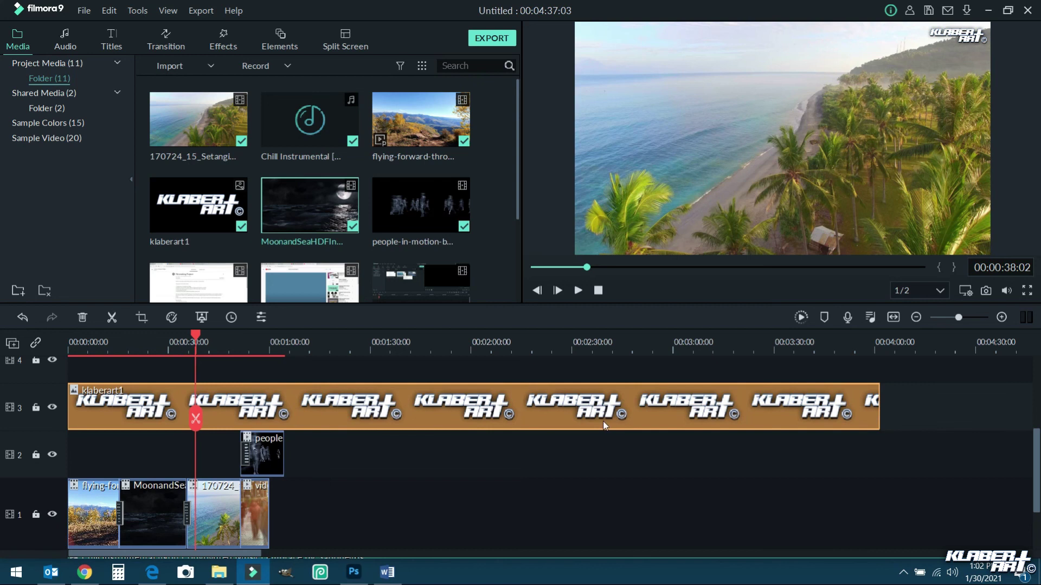
left_click_drag(879, 405, 999, 418)
left_click_drag(444, 408, 516, 412)
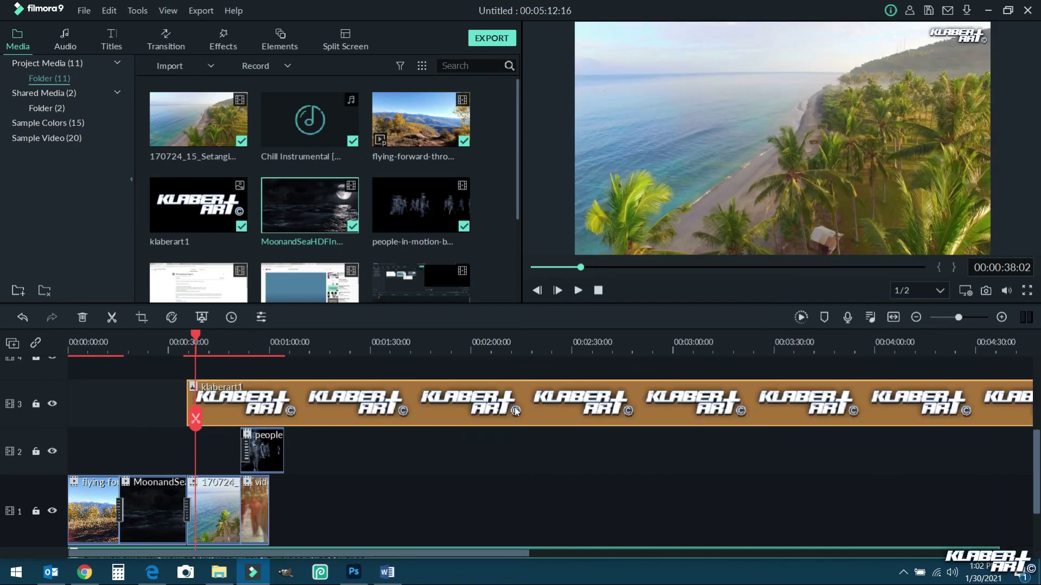
left_click_drag(185, 405, 232, 408)
left_click_drag(965, 412, 714, 411)
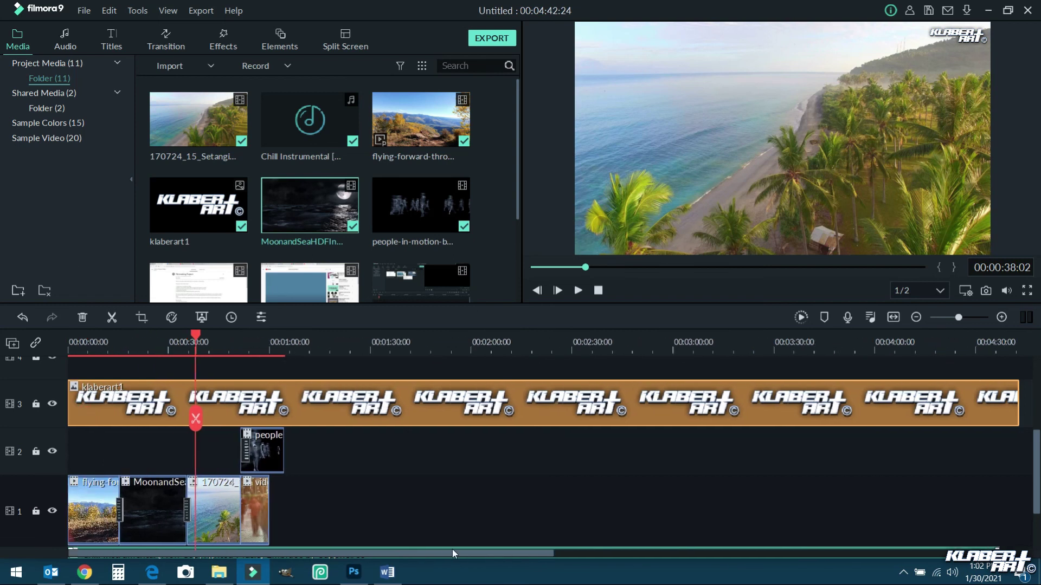
left_click_drag(196, 364, 74, 378)
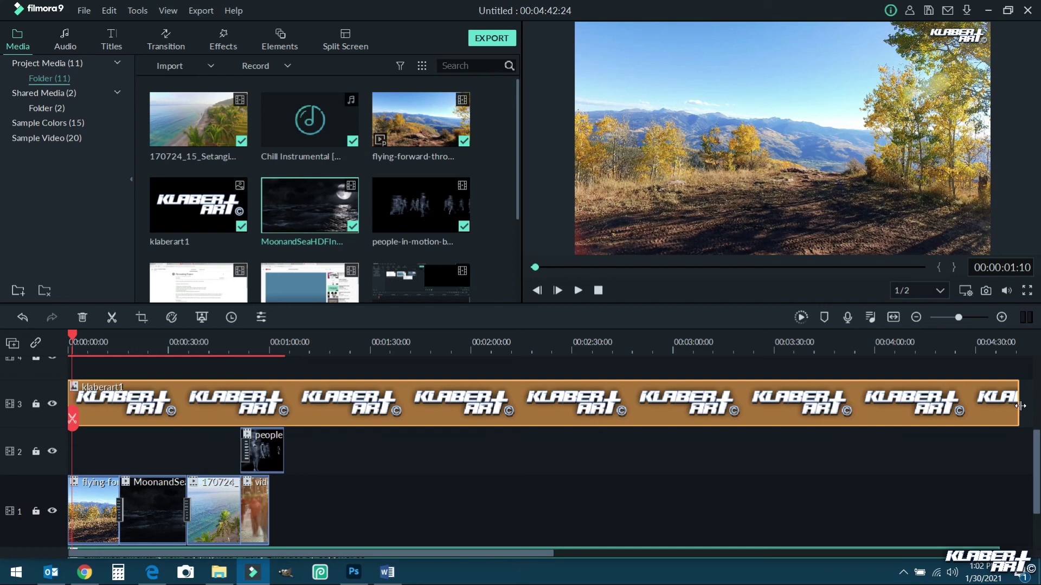
left_click_drag(1019, 406, 999, 423)
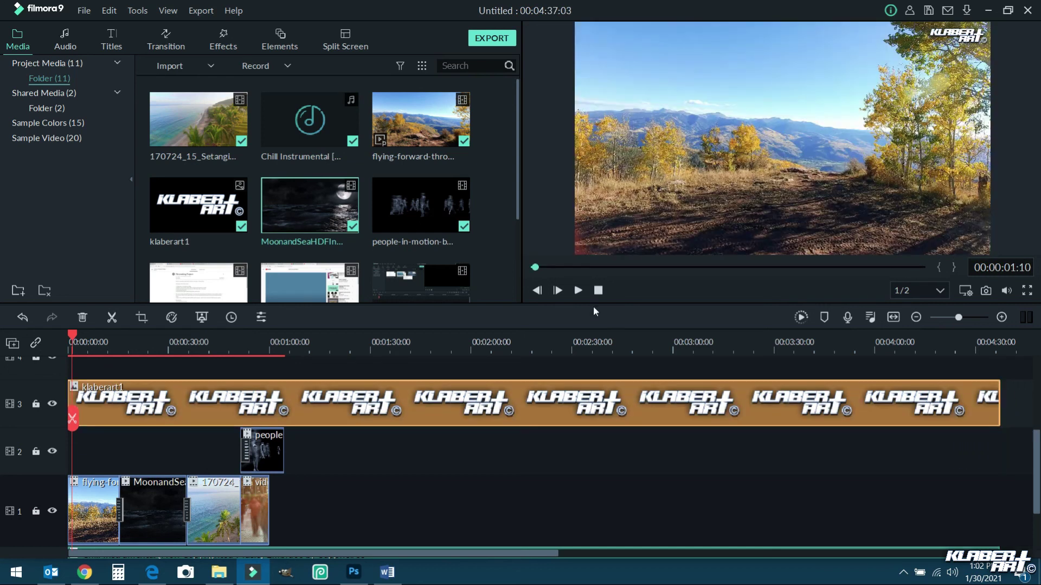
Step: Add a Dissolve transition to both ends of the klaberart1 watermark clip and preview the opening seconds of the video
left_click(166, 41)
left_click(215, 120)
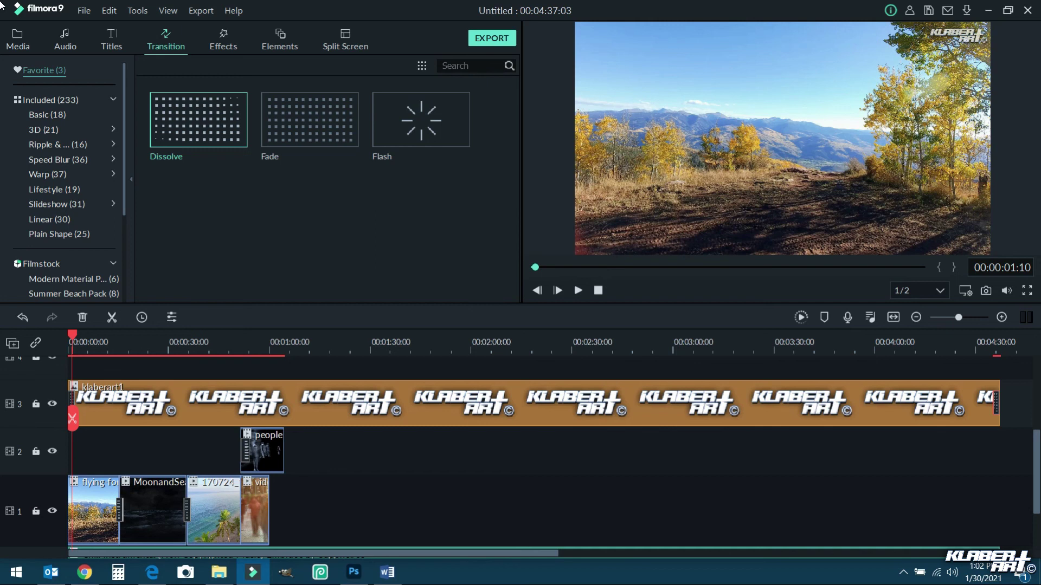
left_click(599, 291)
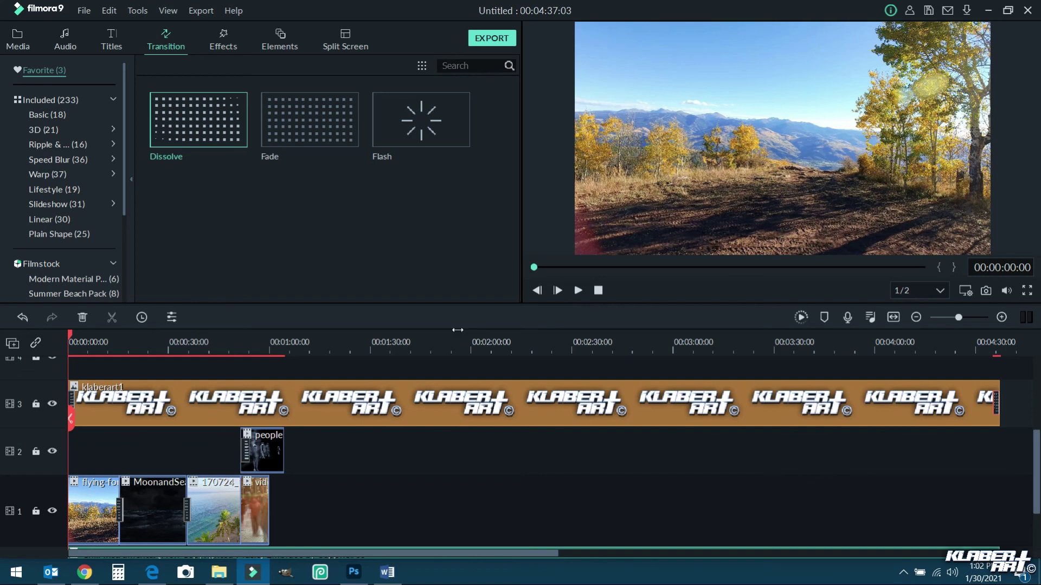
left_click(578, 291)
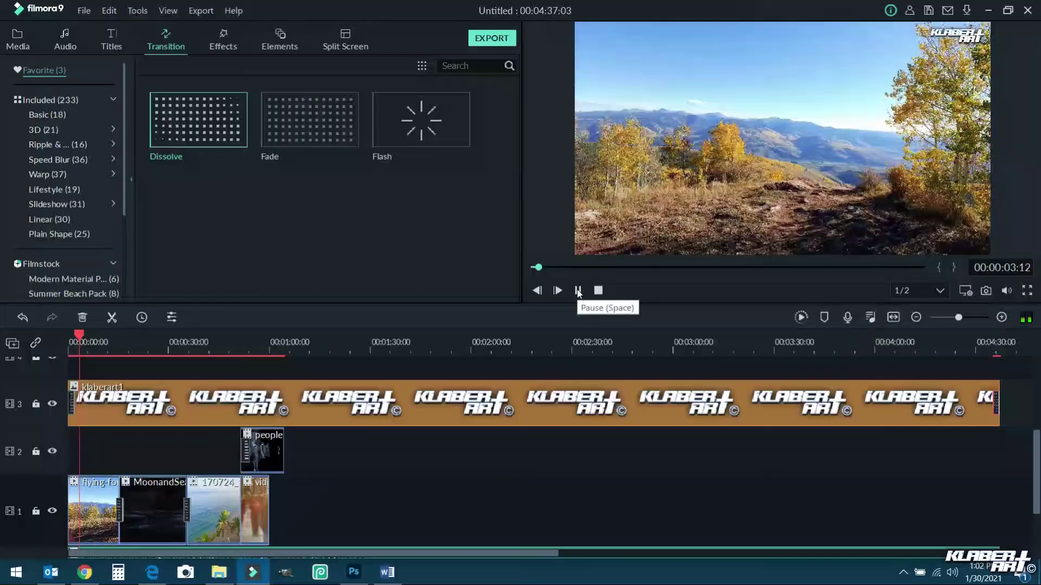
left_click(577, 292)
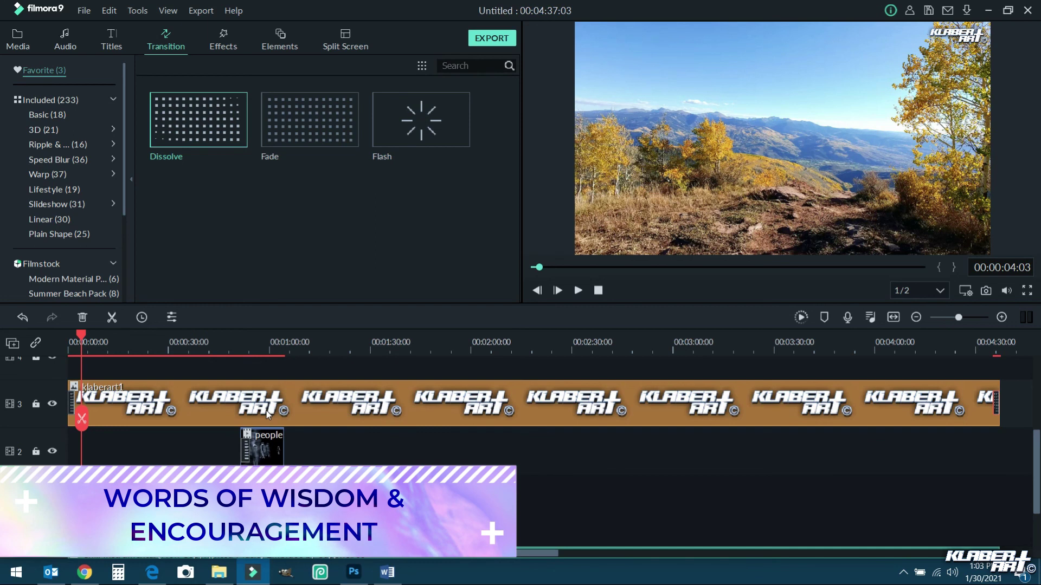
Step: Switch to the Filmmaking Project assignment in Google Classroom in the browser and review its video topics and requirements
scroll(266, 415, "up", 3)
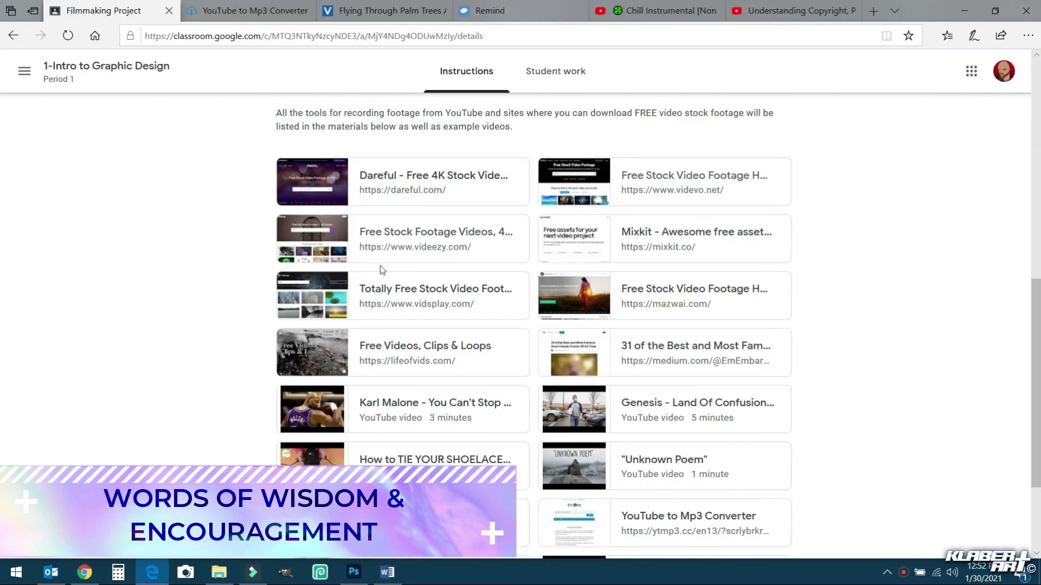
scroll(461, 372, "up", 9)
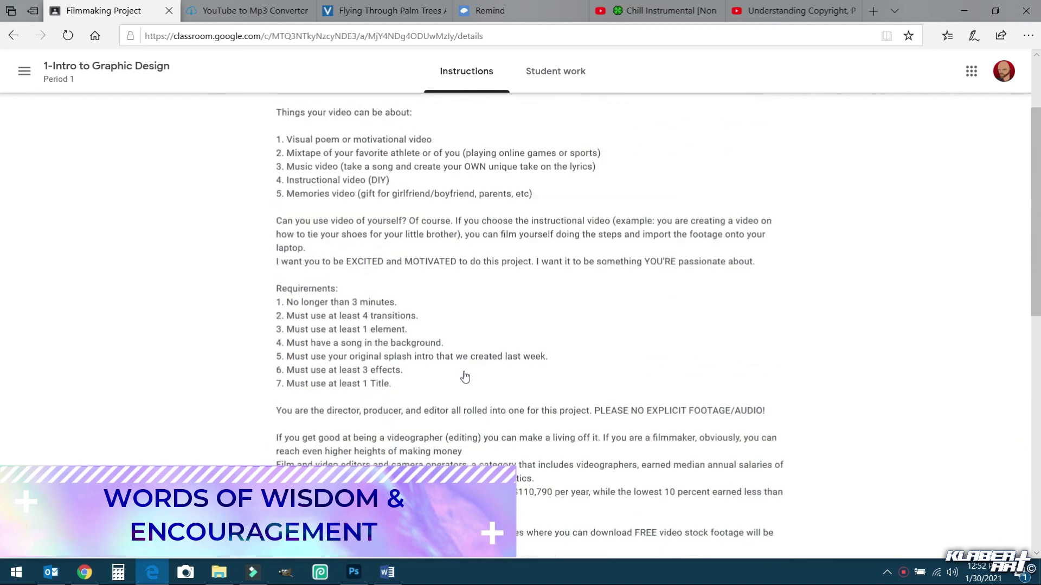
scroll(465, 375, "down", 2)
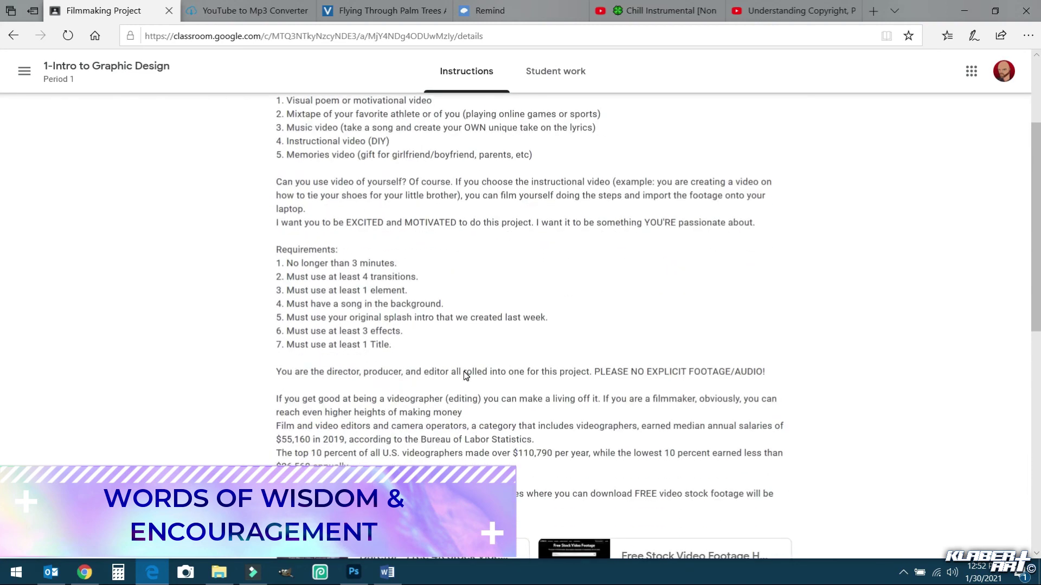